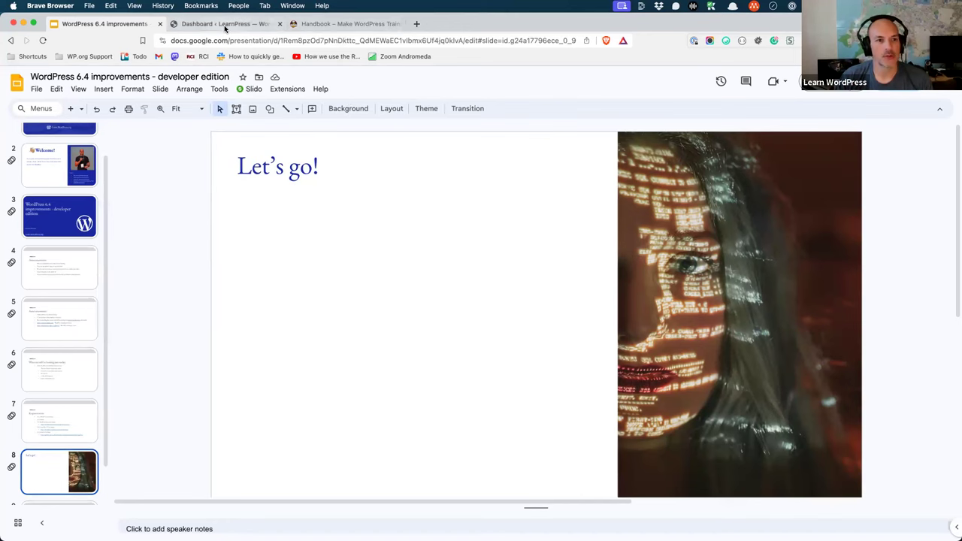
Open the WordPress 6.4 Source of Truth post on nomad.blog in a new tab
click(380, 24)
click(416, 23)
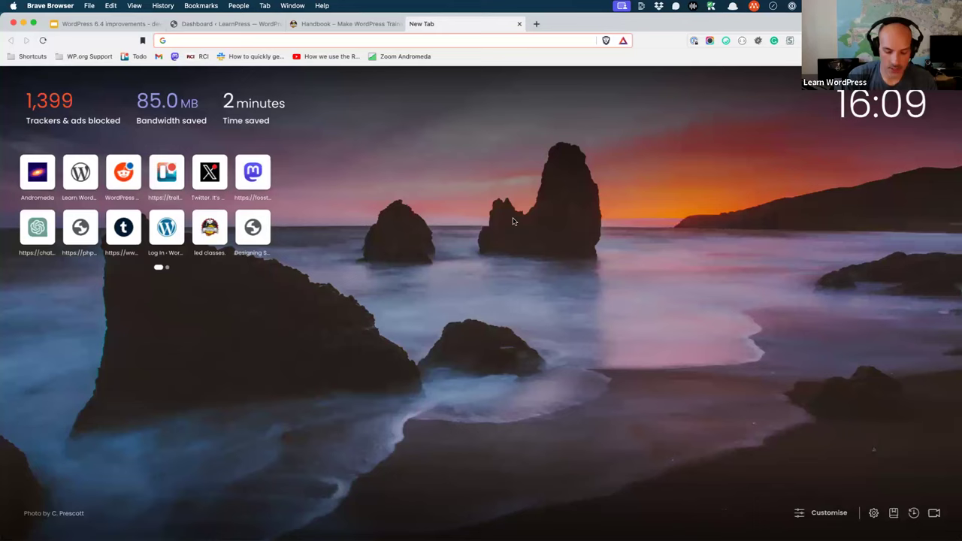
text(nomad.blog)
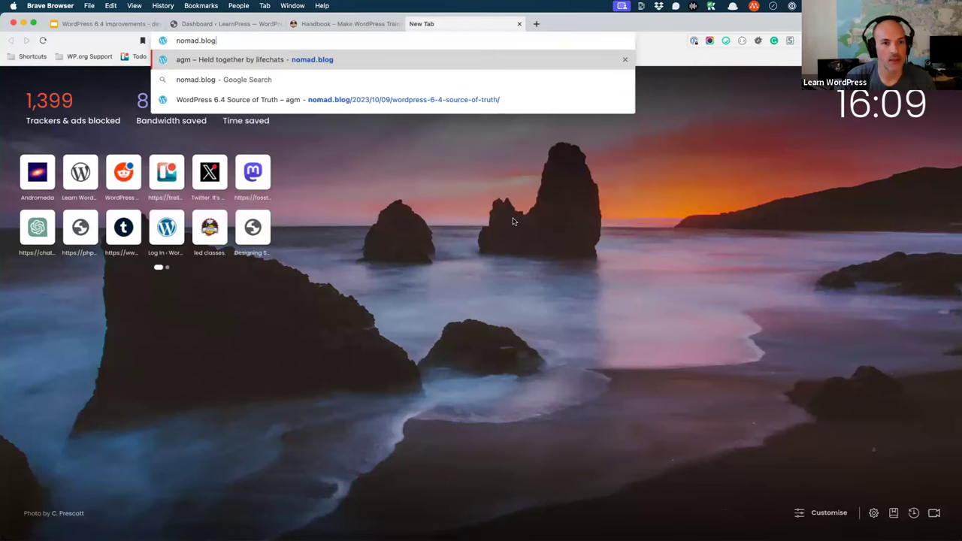
key(Down)
key(Down)
key(Return)
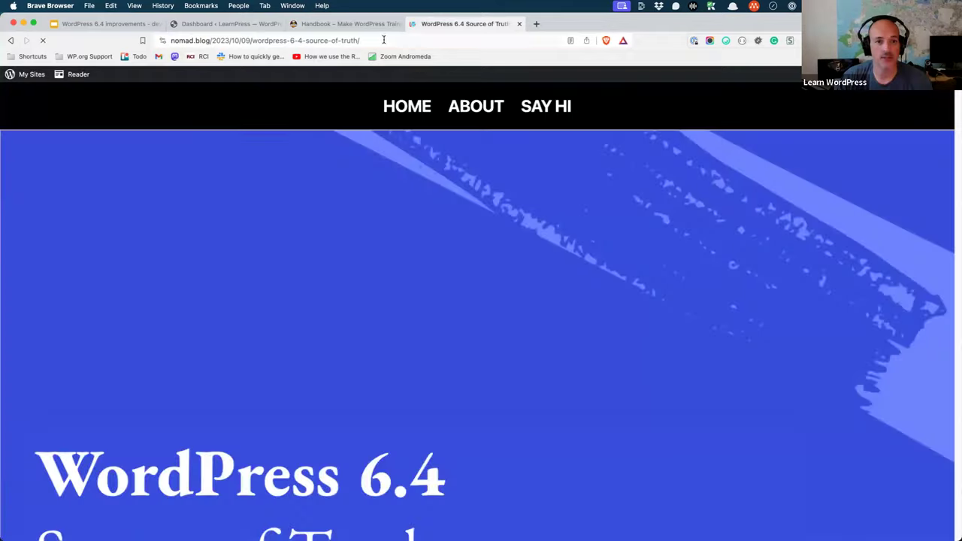
Select the full address of the Source of Truth post and read its introductory paragraphs
drag(359, 40, 165, 40)
key(super+r)
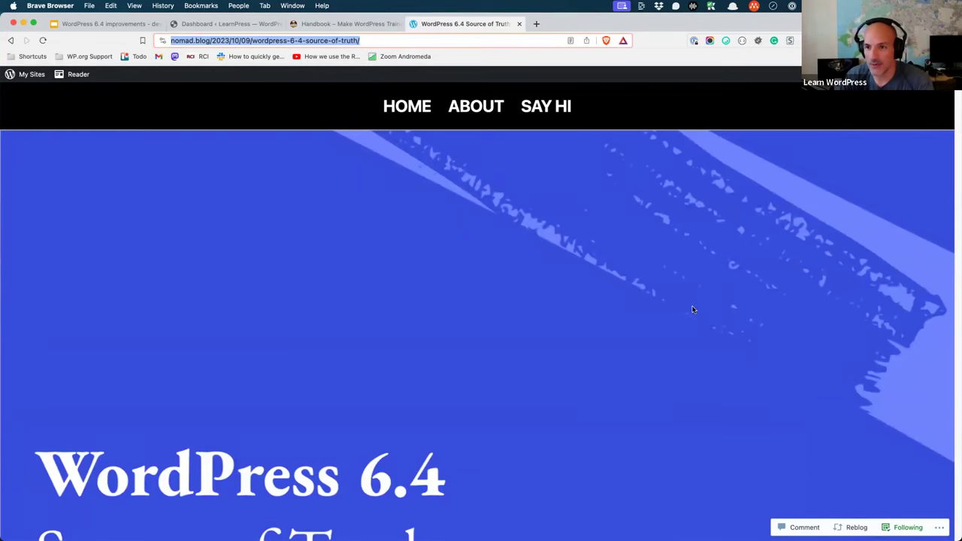
scroll(689, 306, down, 1)
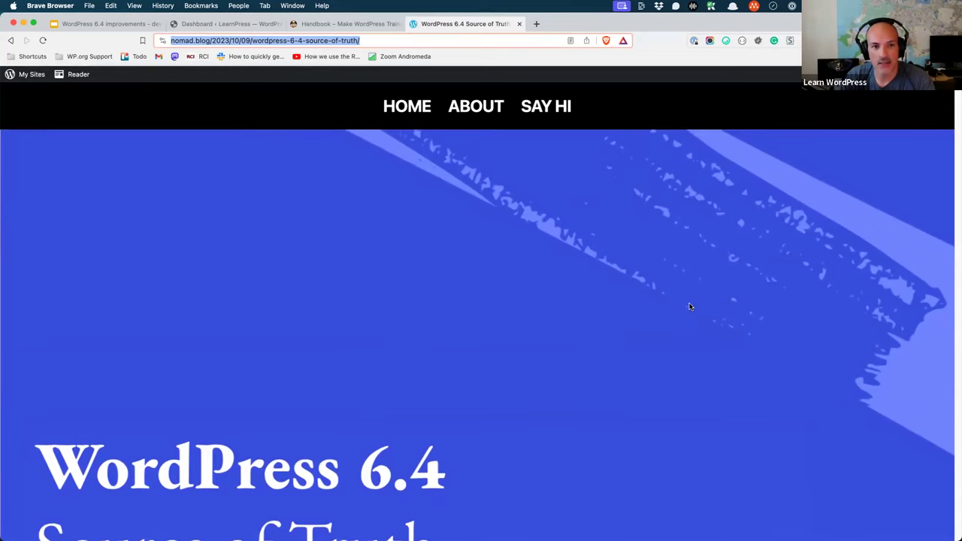
scroll(689, 307, down, 5)
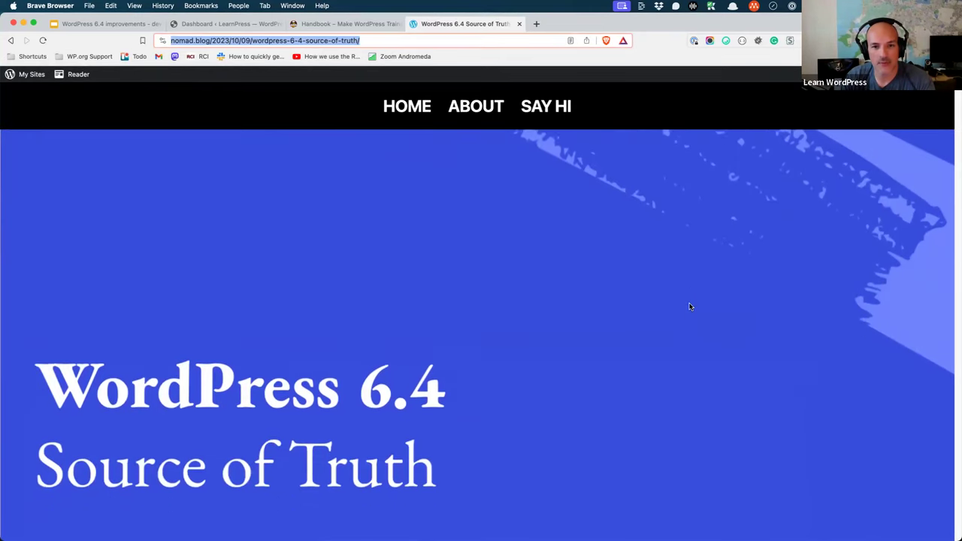
scroll(689, 306, down, 3)
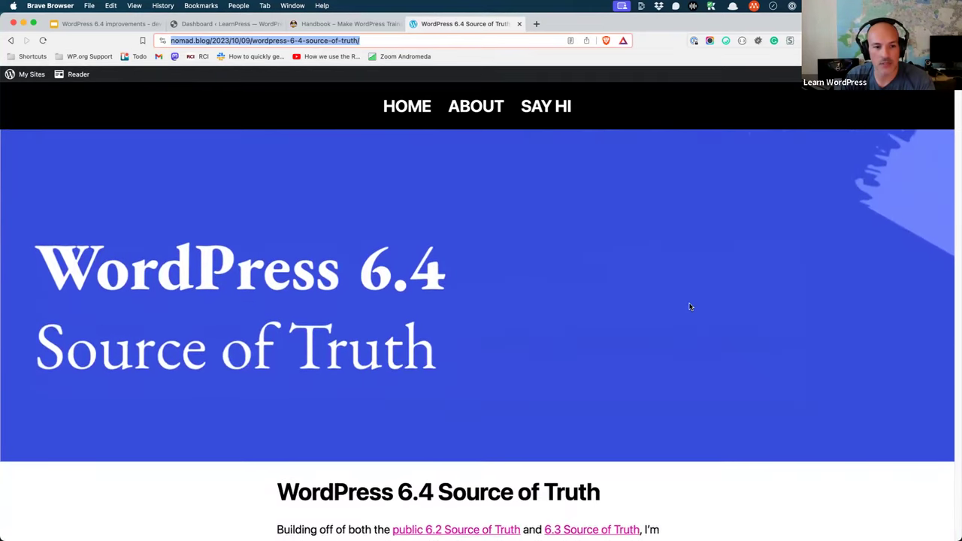
scroll(689, 306, down, 1)
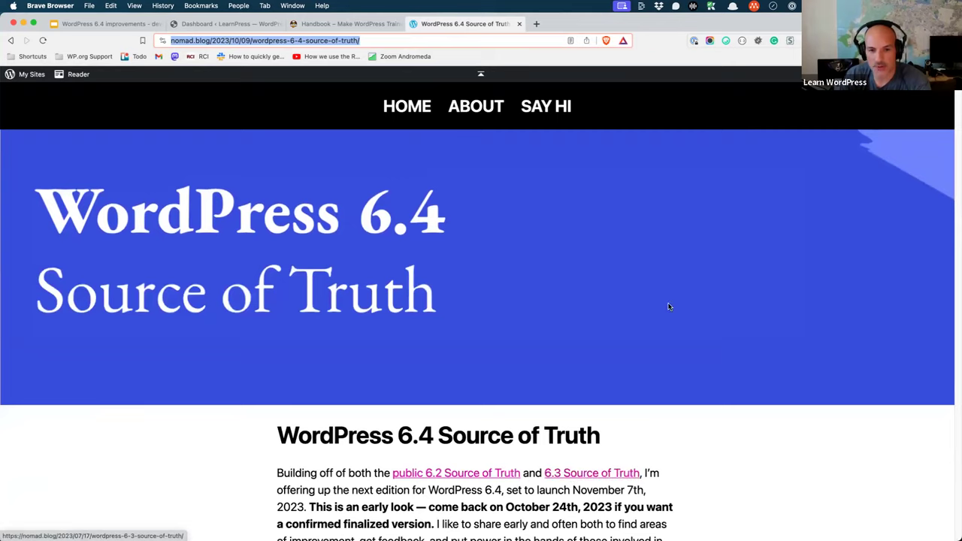
scroll(669, 307, down, 10)
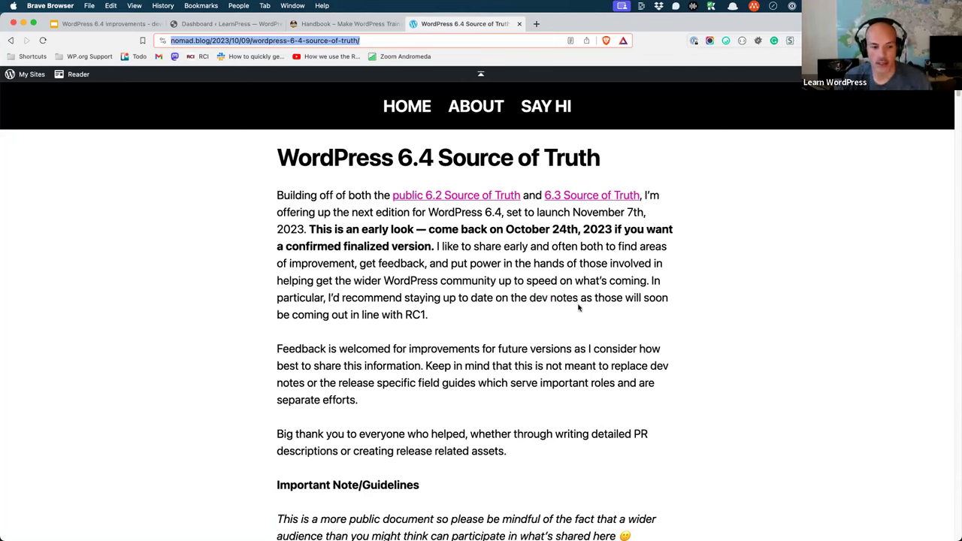
Open the WordPress 6.3 Development Cycle page at make.wordpress.org/core/6-3/ in a new tab
click(537, 25)
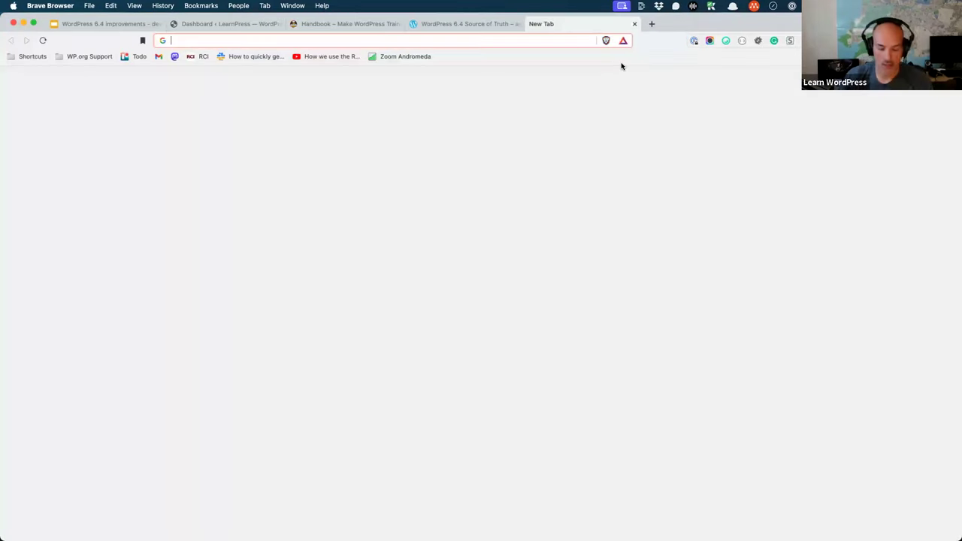
text(make.wordpress.org/train)
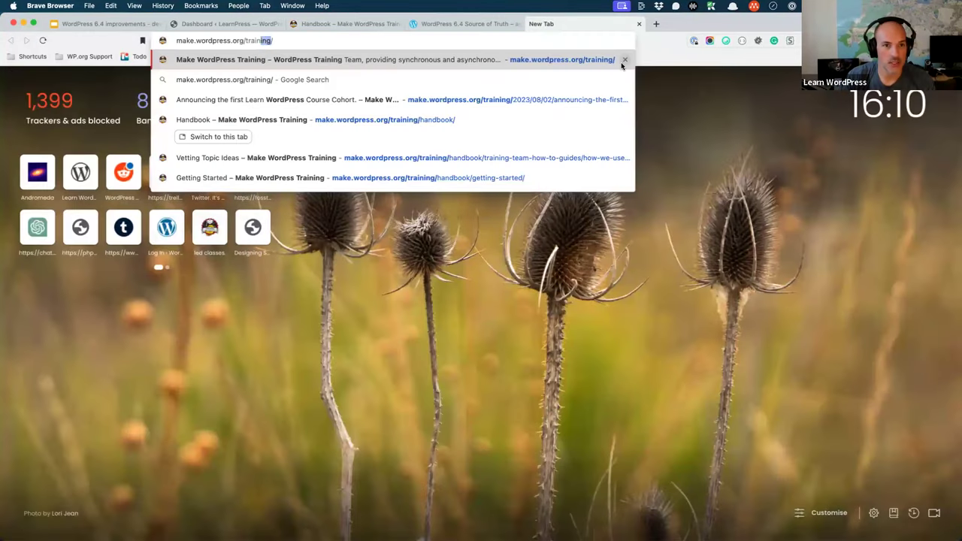
key(BackSpace)
key(BackSpace)
key(BackSpace)
key(BackSpace)
key(BackSpace)
key(BackSpace)
text(core/)
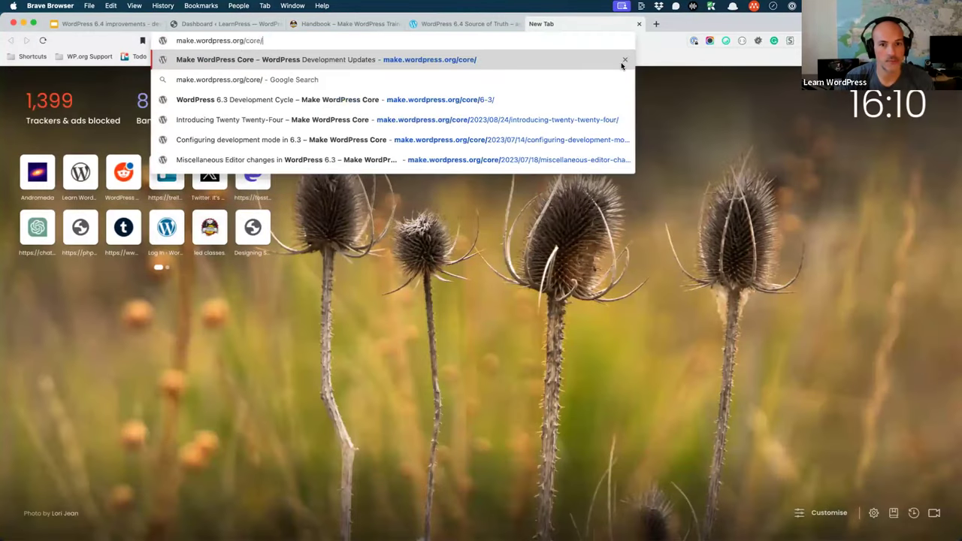
key(Down)
key(Down)
key(Return)
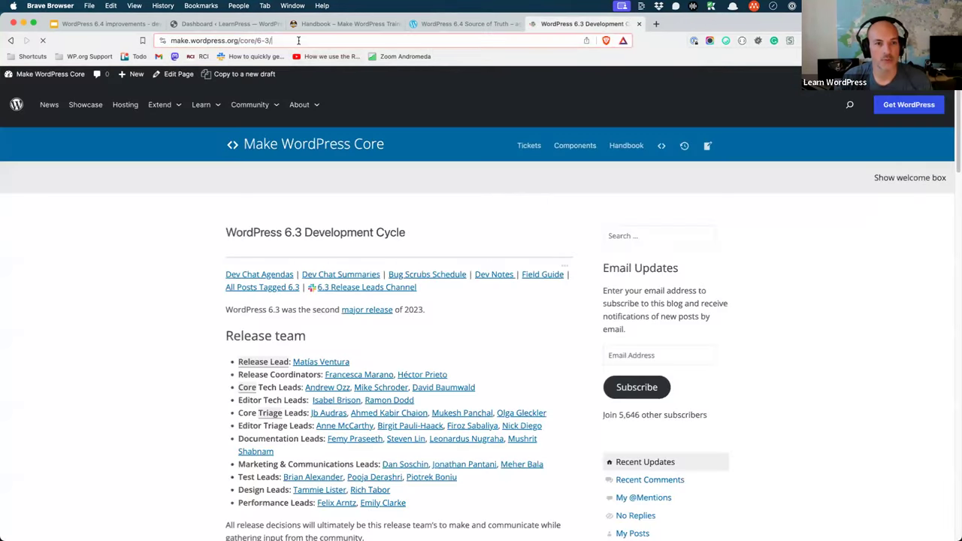
Shorten the page address to make.wordpress.org/core/ and load the Make WordPress Core home page
click(293, 41)
key(BackSpace)
key(BackSpace)
key(BackSpace)
key(BackSpace)
key(Return)
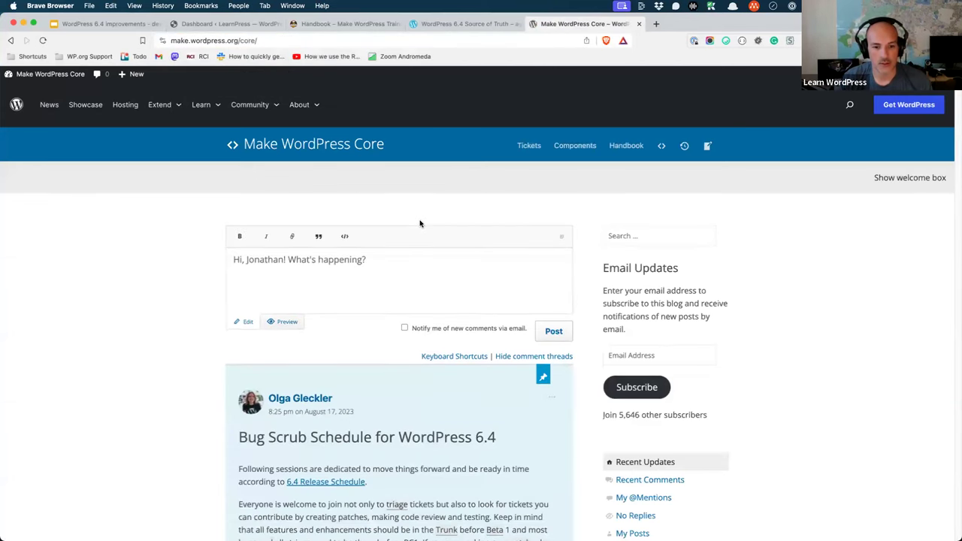
Open the 6-4 tag archive from the tags below the pinned Bug Scrub Schedule for WordPress 6.4 post
scroll(420, 223, down, 5)
scroll(420, 218, down, 12)
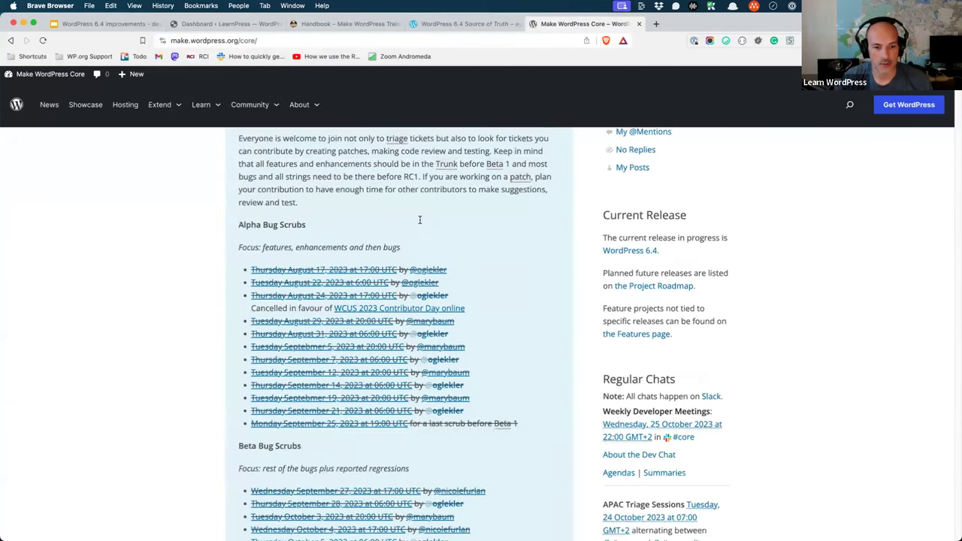
scroll(419, 218, down, 4)
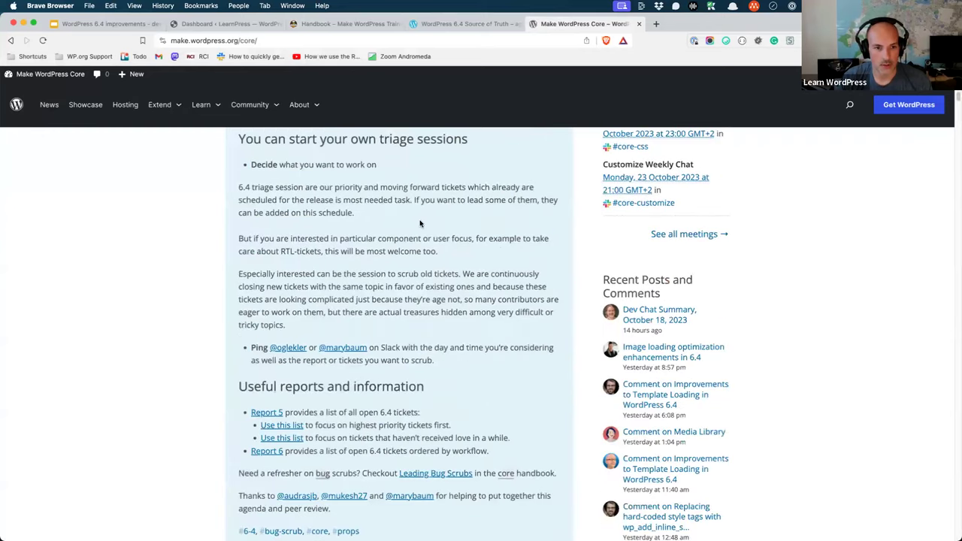
scroll(302, 223, down, 6)
click(250, 218)
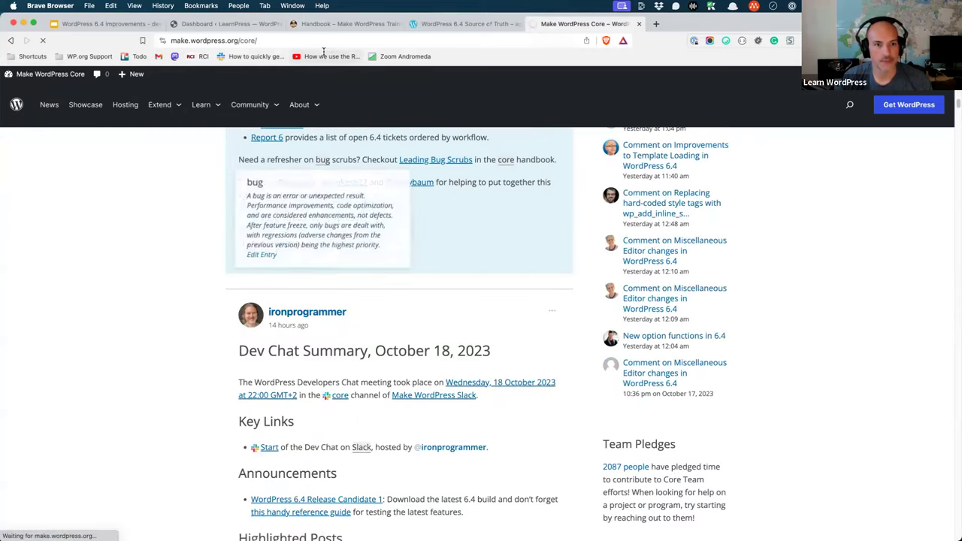
Try to load the dev notes archive at make.wordpress.org/core/tag/6-4-dev-notes/
click(313, 40)
click(313, 39)
text(-dev)
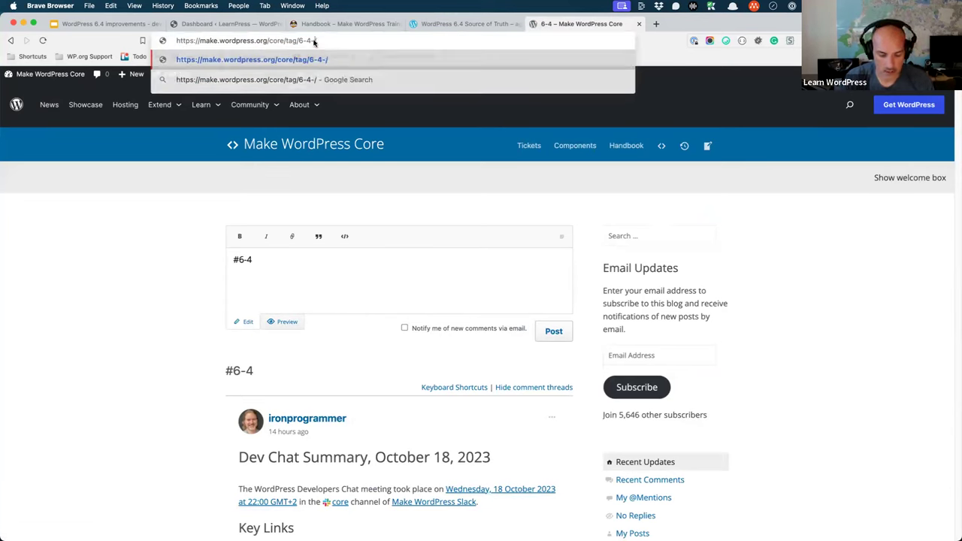
text(-notes)
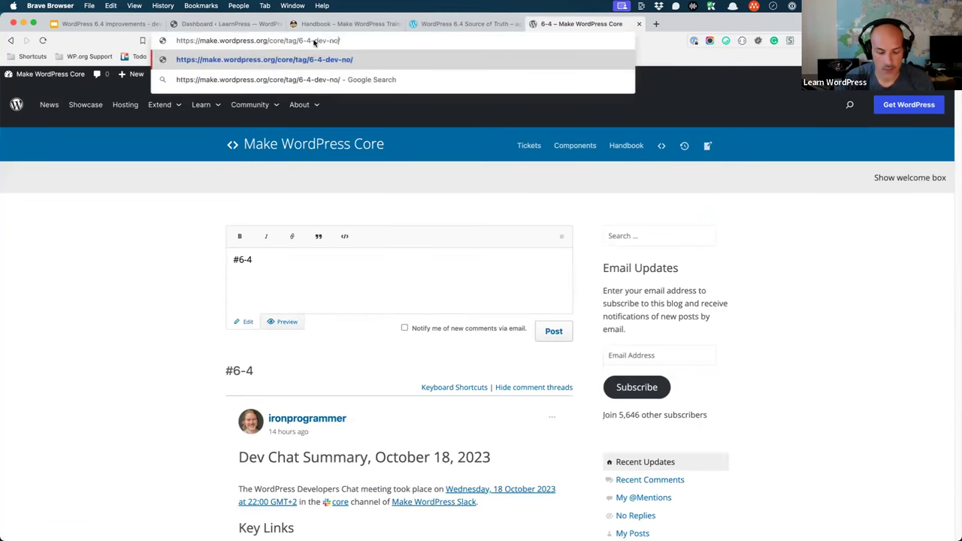
key(Return)
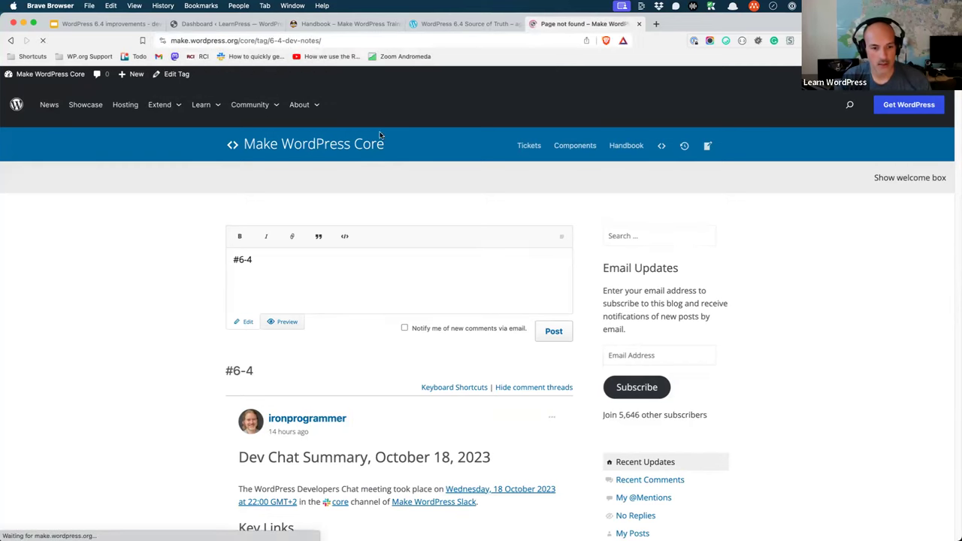
Search the Make WordPress Core site for "6.4 dev notes"
click(256, 297)
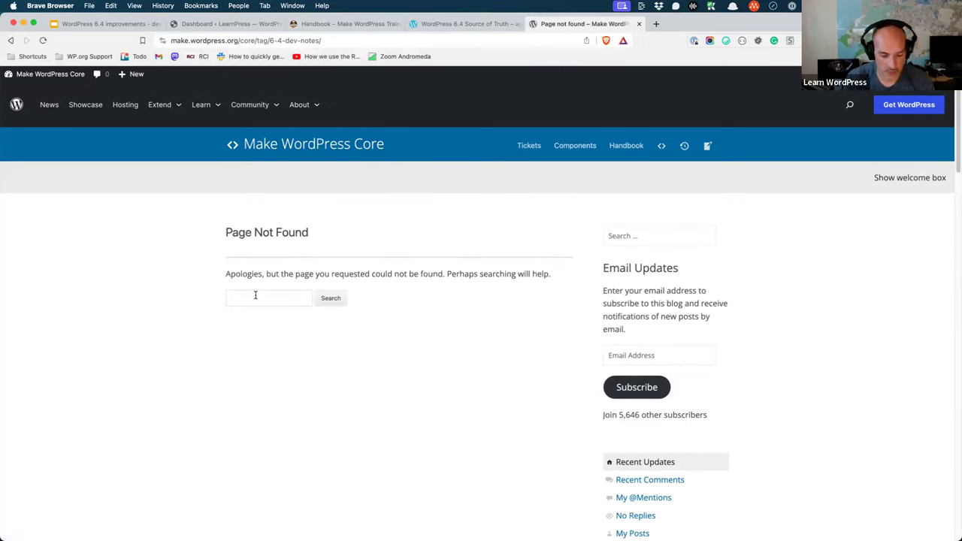
text(6)
text(.4 d3ev not)
key(BackSpace)
key(BackSpace)
key(BackSpace)
key(BackSpace)
text(ev notes)
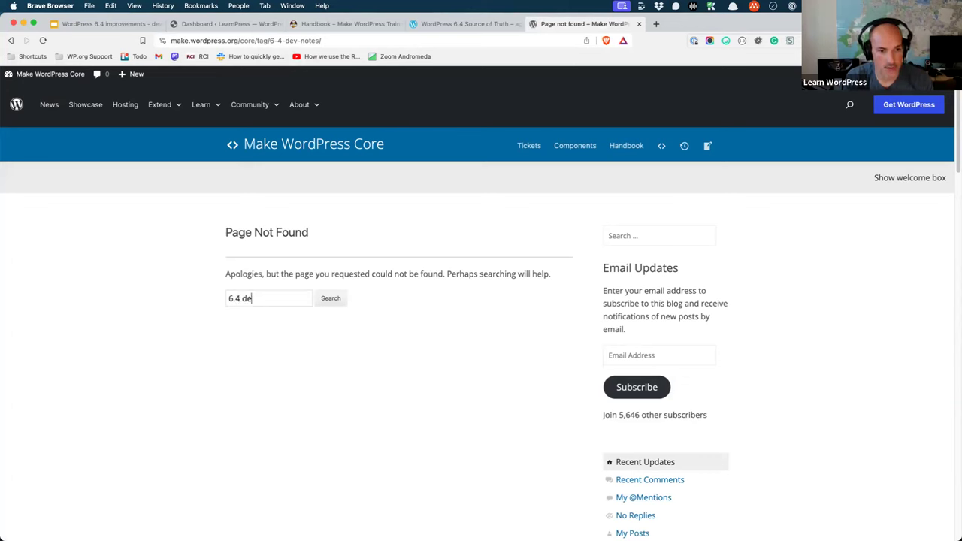
key(Return)
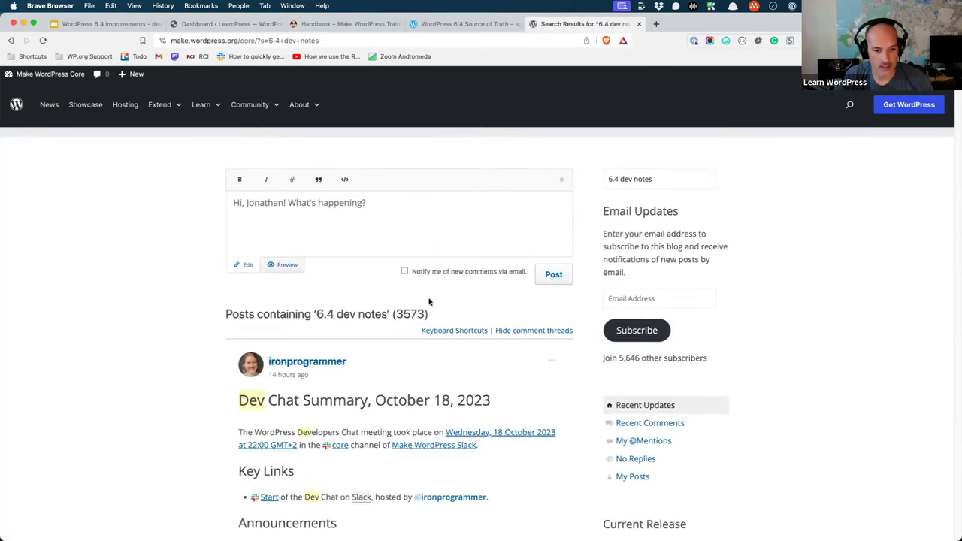
Open the dev-notes-6-4 tag archive from the tags of the image loading optimization post and select the archive's address
scroll(429, 301, down, 15)
scroll(429, 301, down, 14)
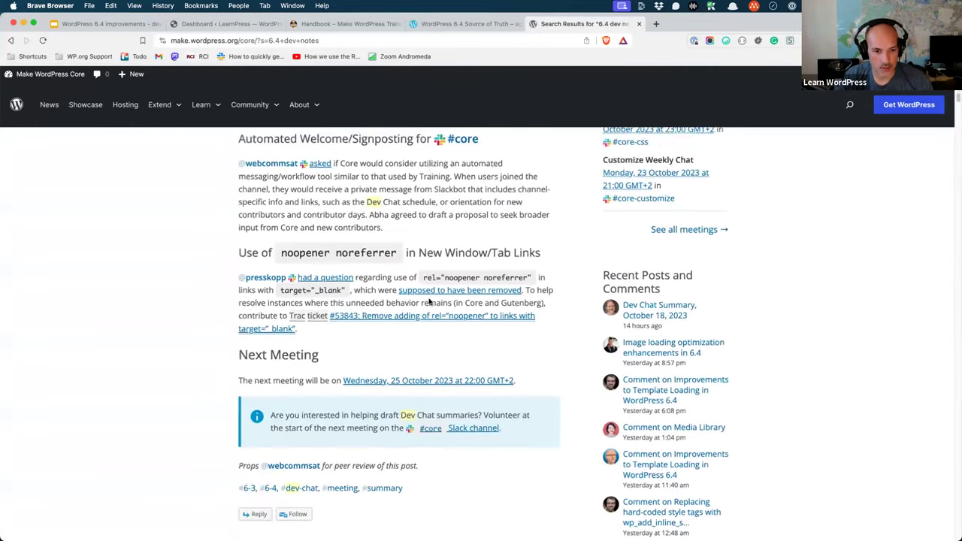
scroll(428, 301, down, 2)
scroll(354, 425, down, 6)
scroll(391, 425, down, 20)
scroll(391, 425, down, 20)
scroll(391, 424, down, 10)
click(335, 410)
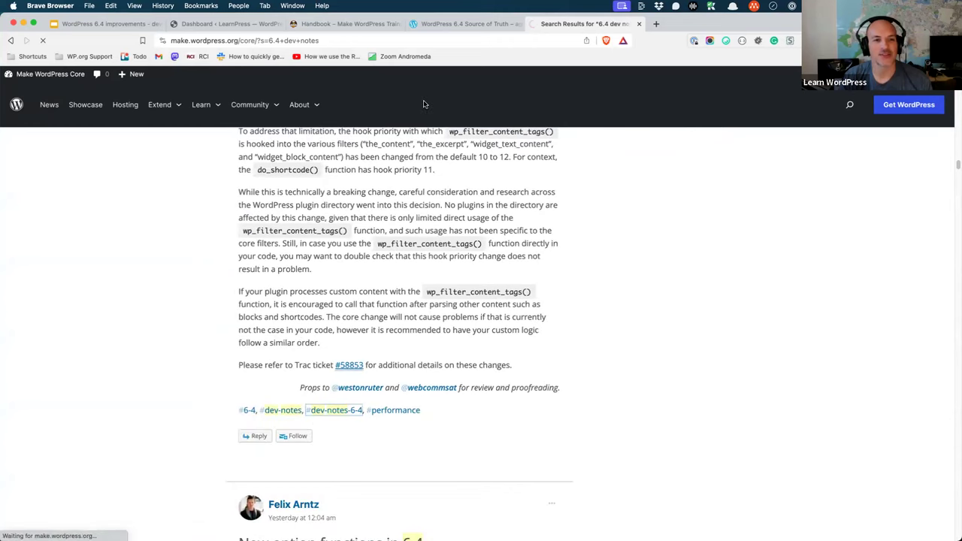
key(super+l)
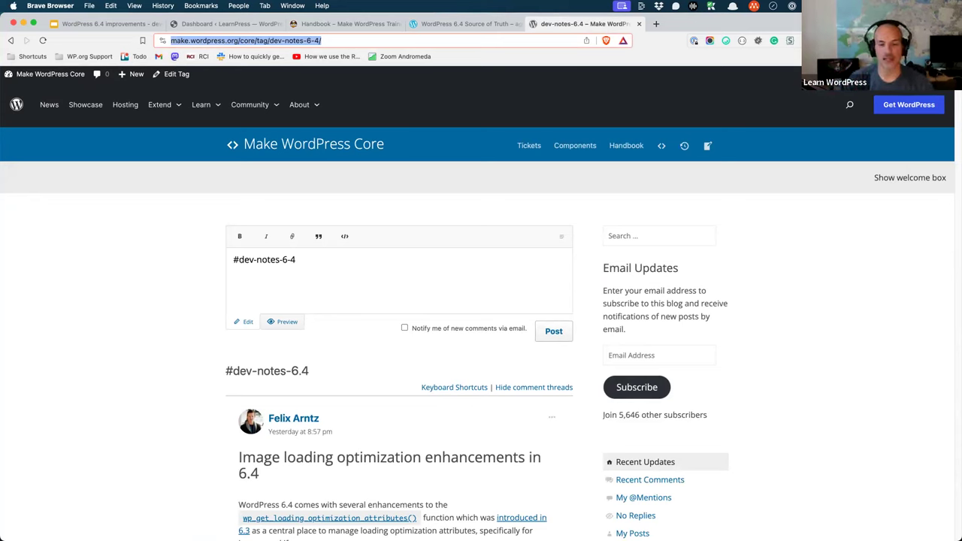
Return to the WordPress 6.4 Source of Truth post and review its overview and table of contents
click(443, 25)
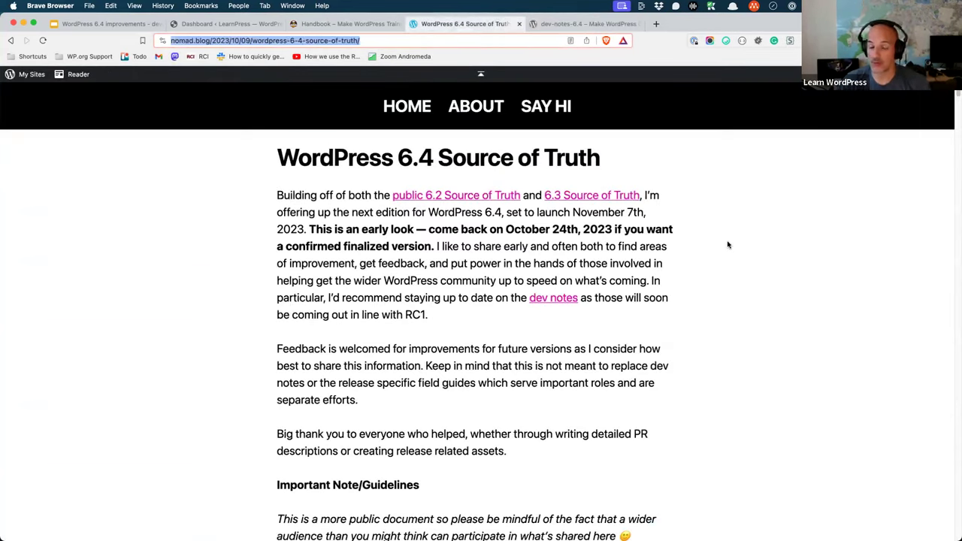
scroll(725, 239, down, 10)
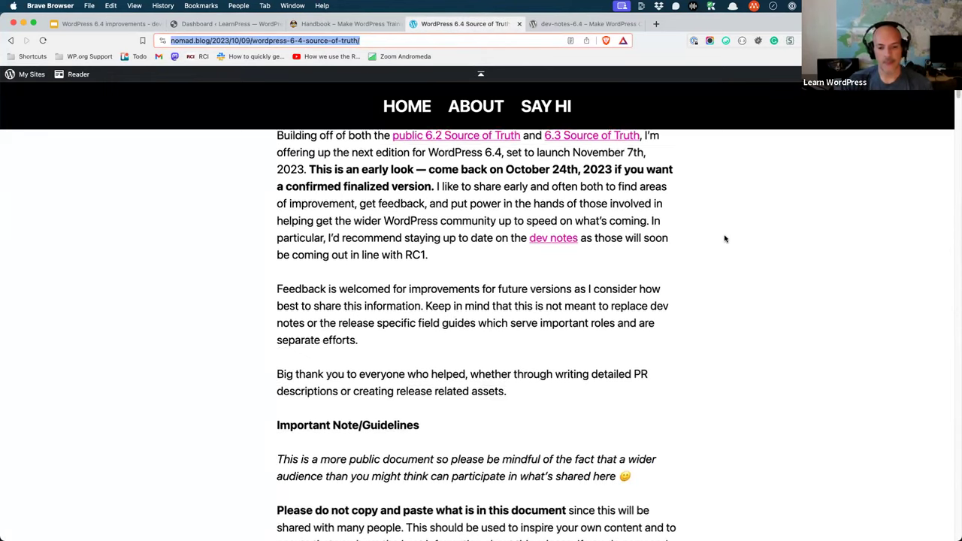
scroll(725, 239, down, 9)
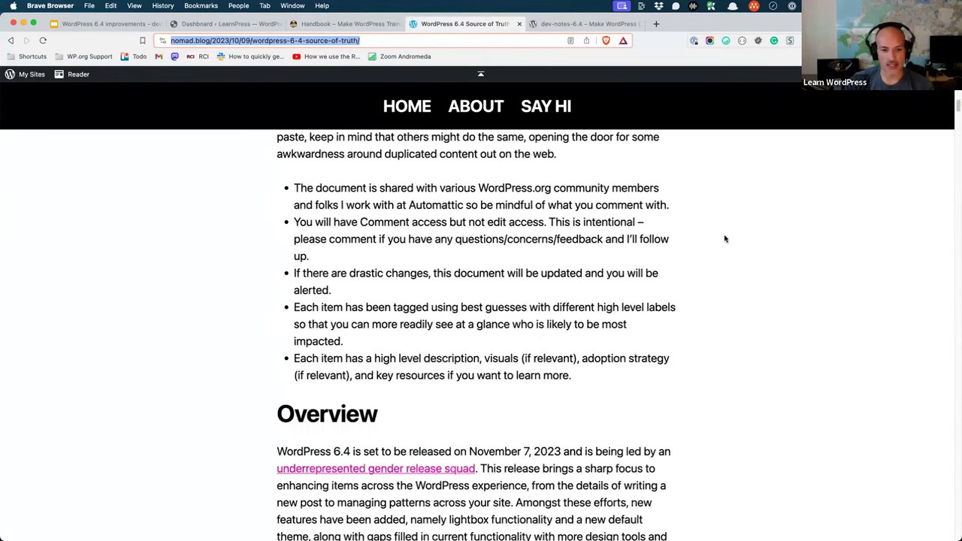
scroll(725, 239, down, 5)
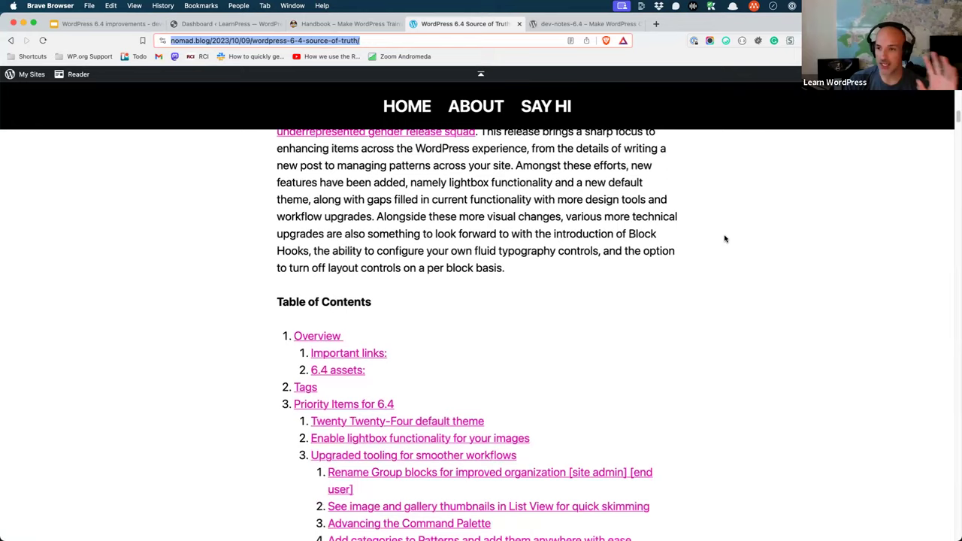
scroll(728, 236, down, 1)
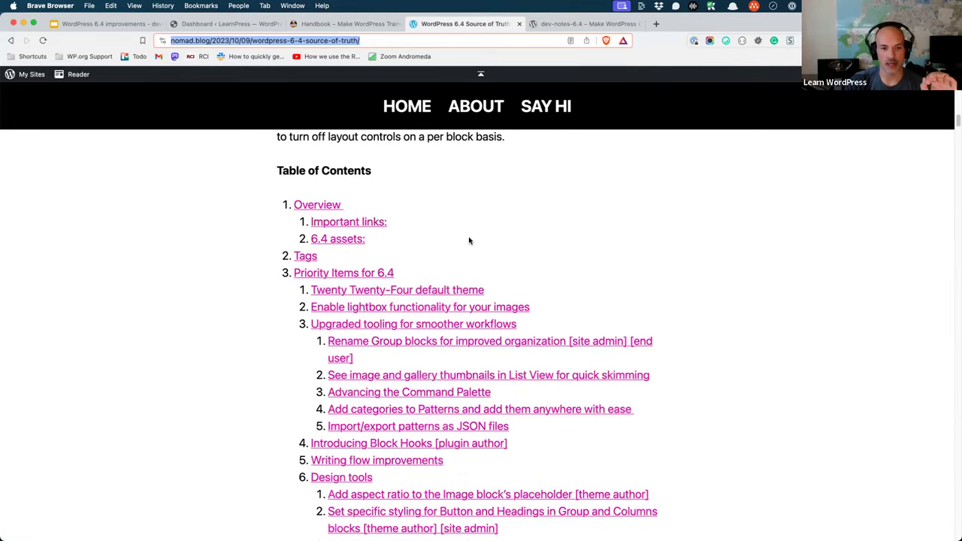
scroll(468, 239, down, 1)
scroll(484, 239, down, 1)
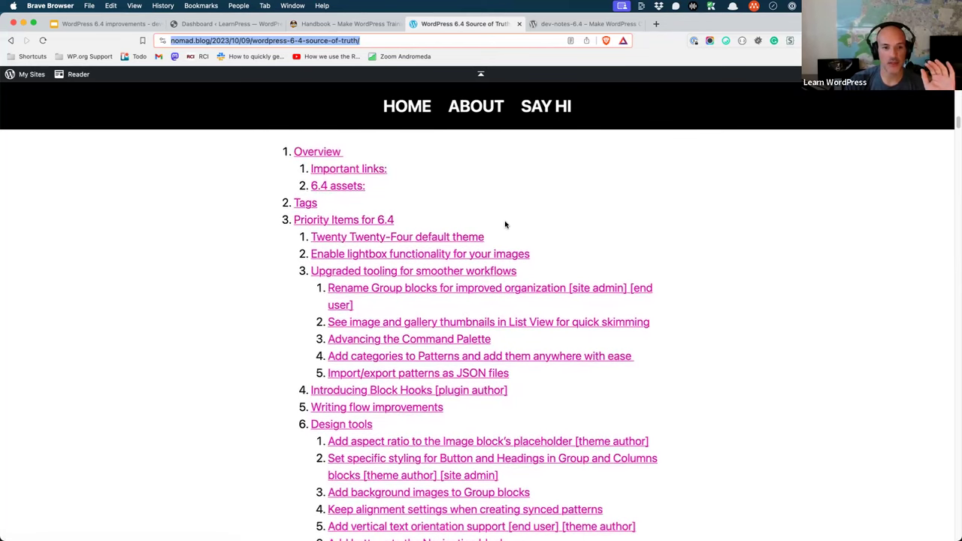
scroll(505, 223, down, 2)
scroll(505, 223, down, 8)
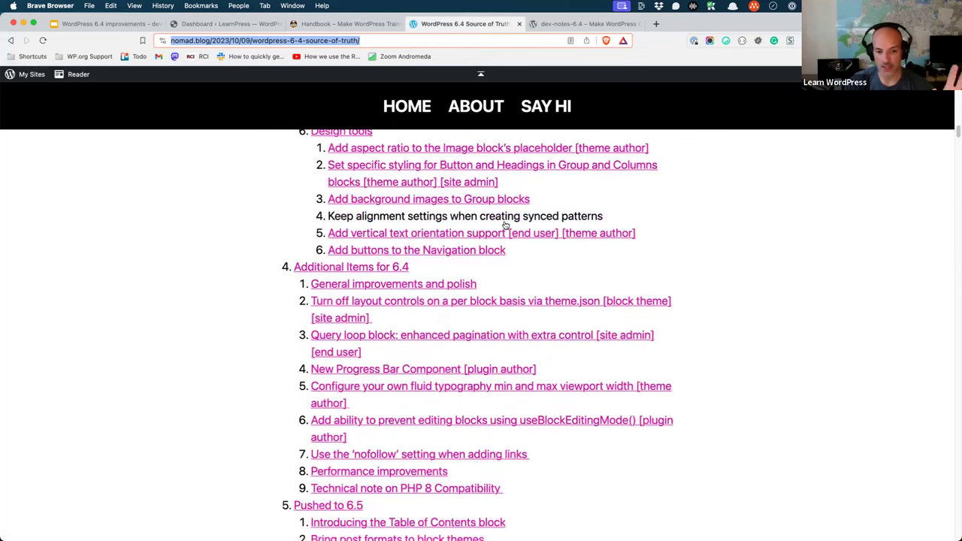
scroll(505, 223, down, 6)
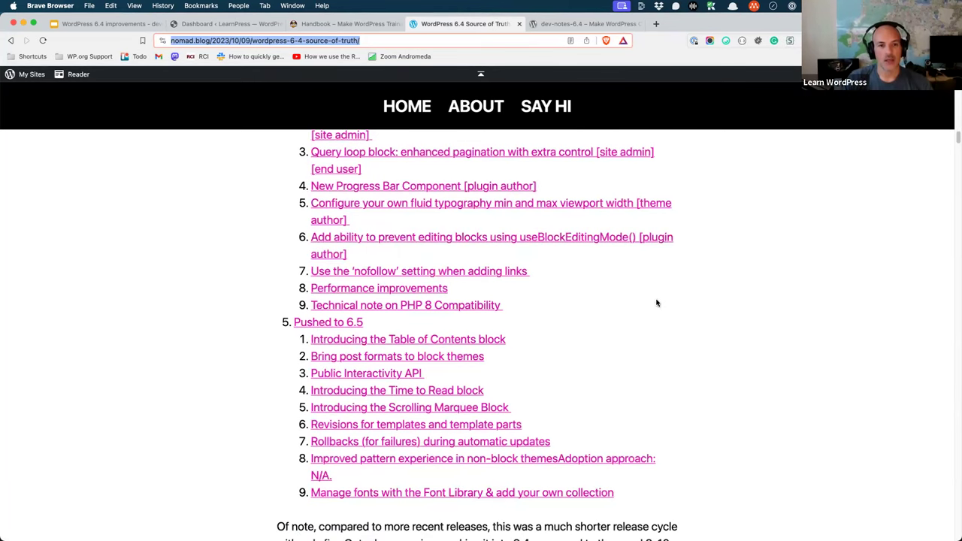
scroll(655, 303, up, 8)
scroll(656, 303, up, 5)
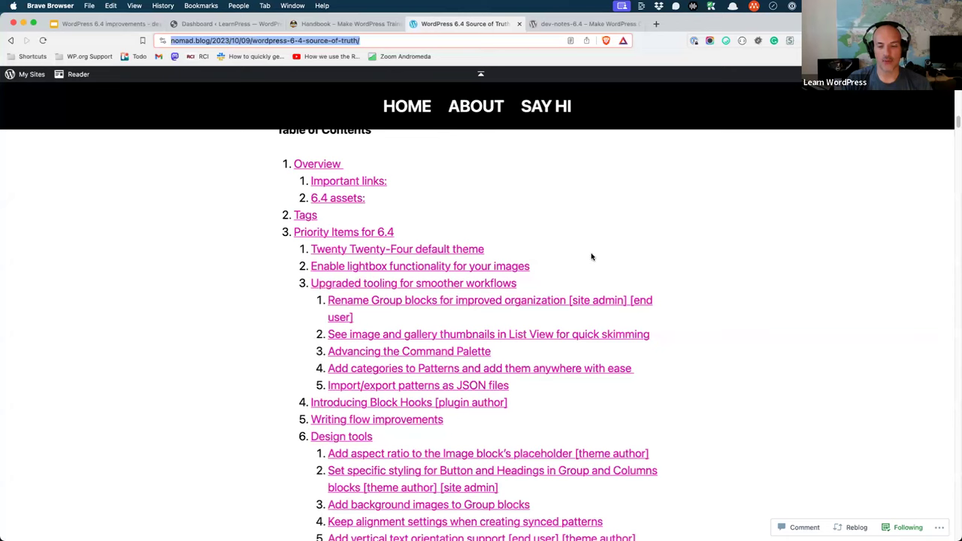
Search for "beta tester" among new plugins on the LearnPress test site, and install and activate WordPress Beta Tester
scroll(591, 256, up, 1)
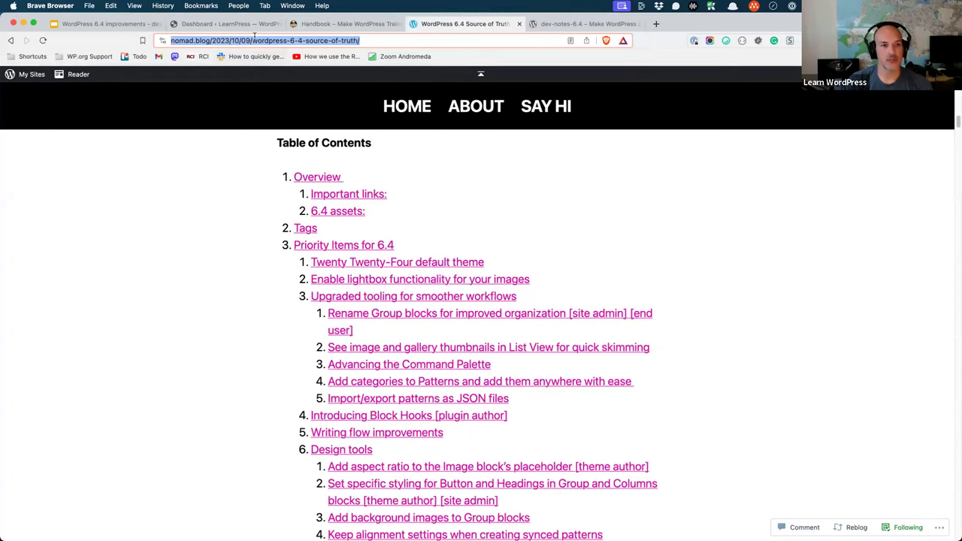
click(233, 23)
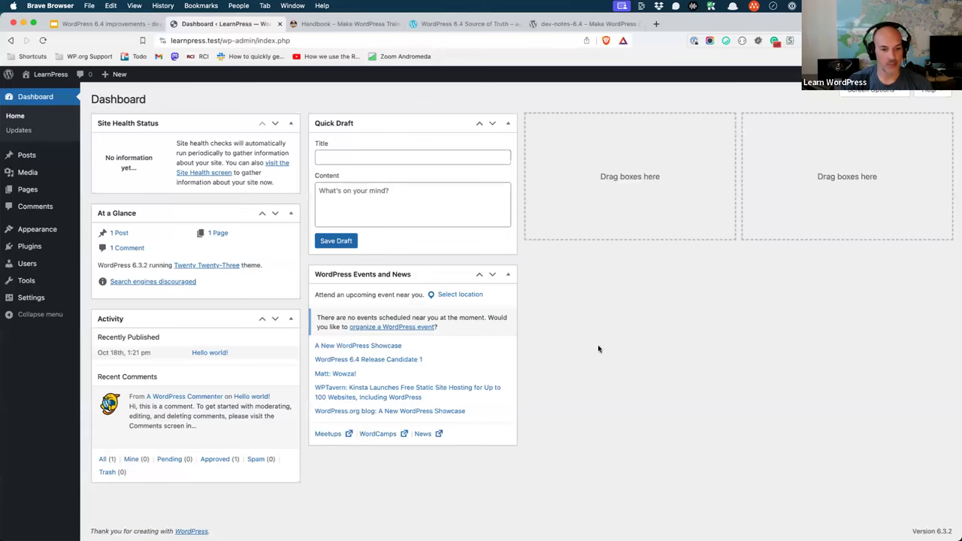
click(30, 252)
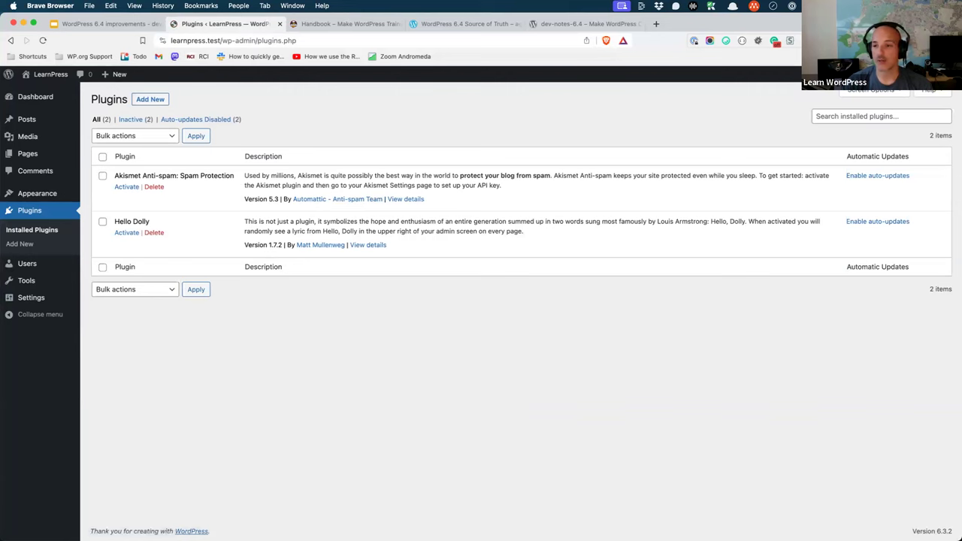
click(855, 117)
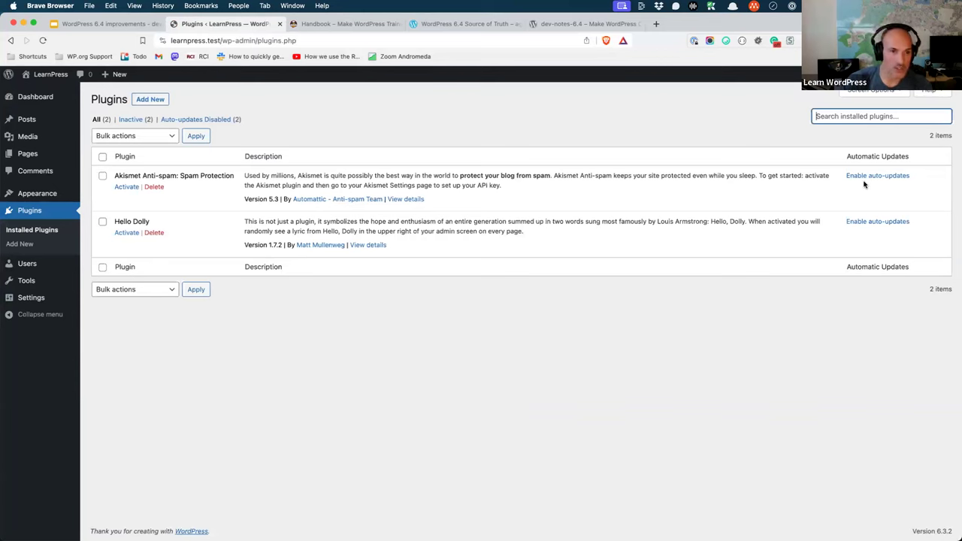
click(150, 100)
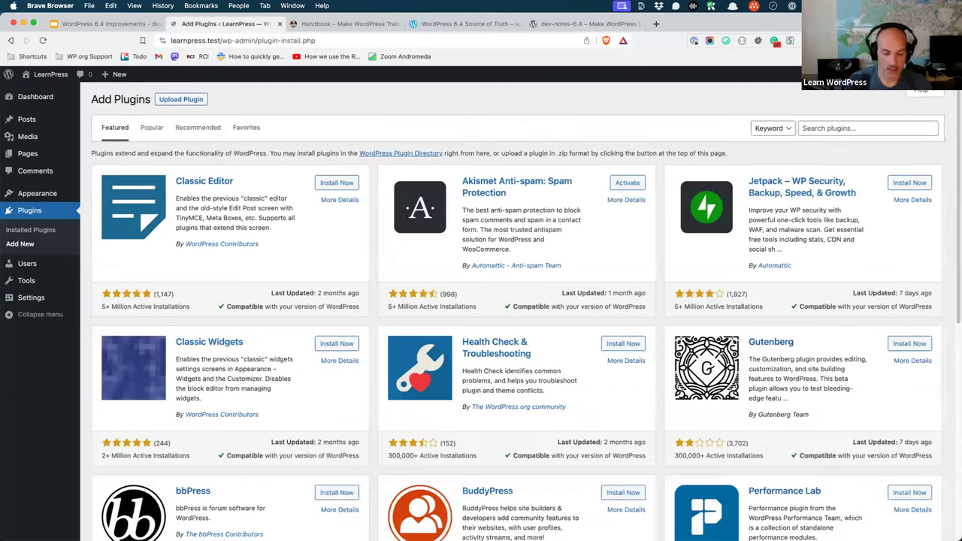
click(843, 126)
text(beta tester)
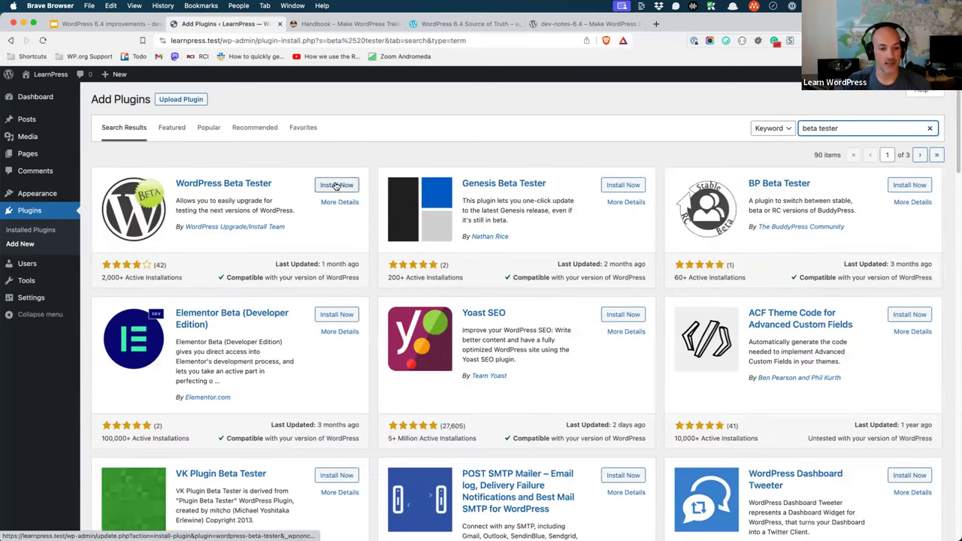
click(336, 186)
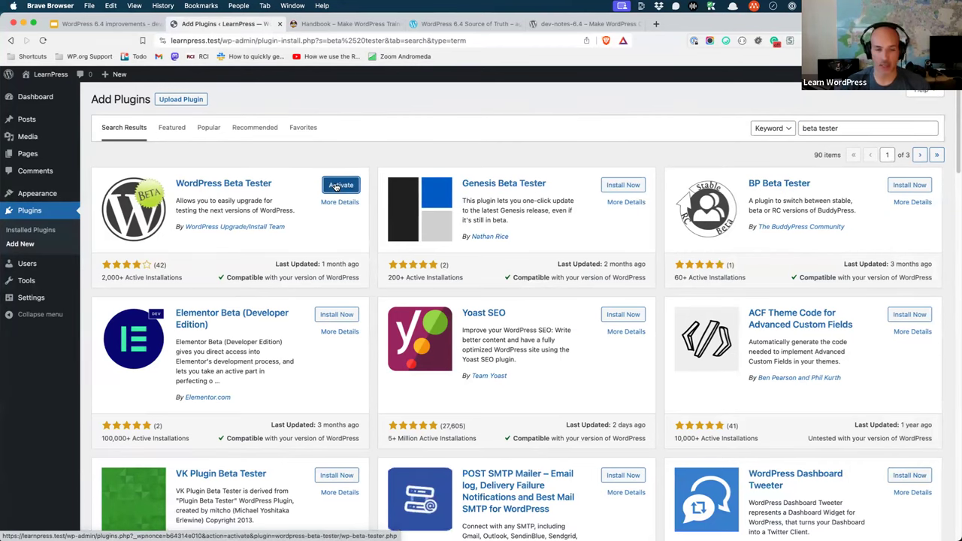
click(336, 186)
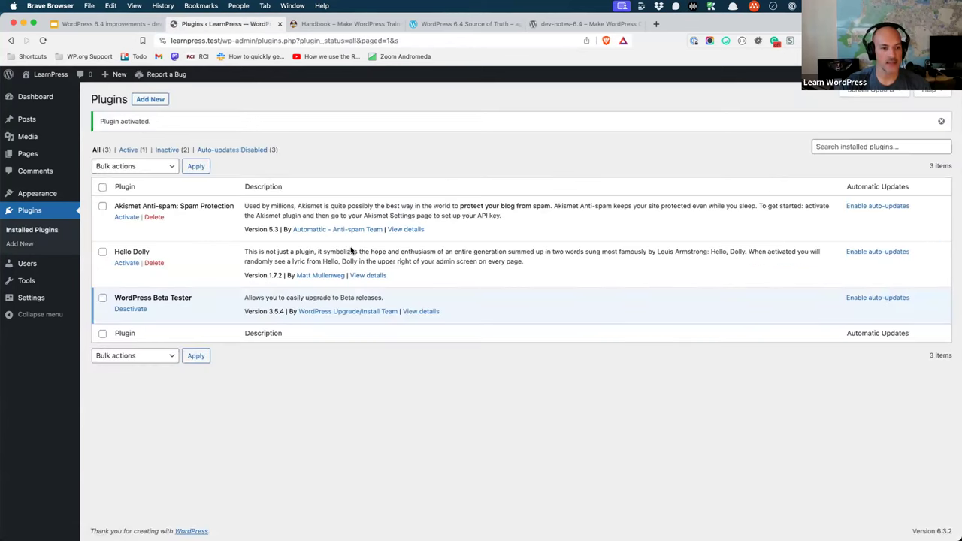
Set the beta testing update channel to Bleeding edge with the Beta/RC Only stream and save the settings
mouse_move(35, 295)
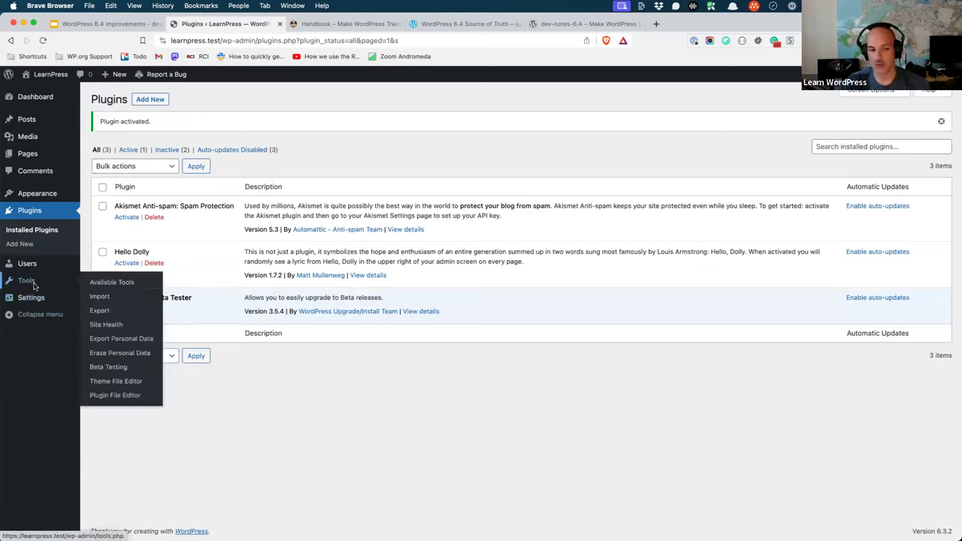
click(98, 367)
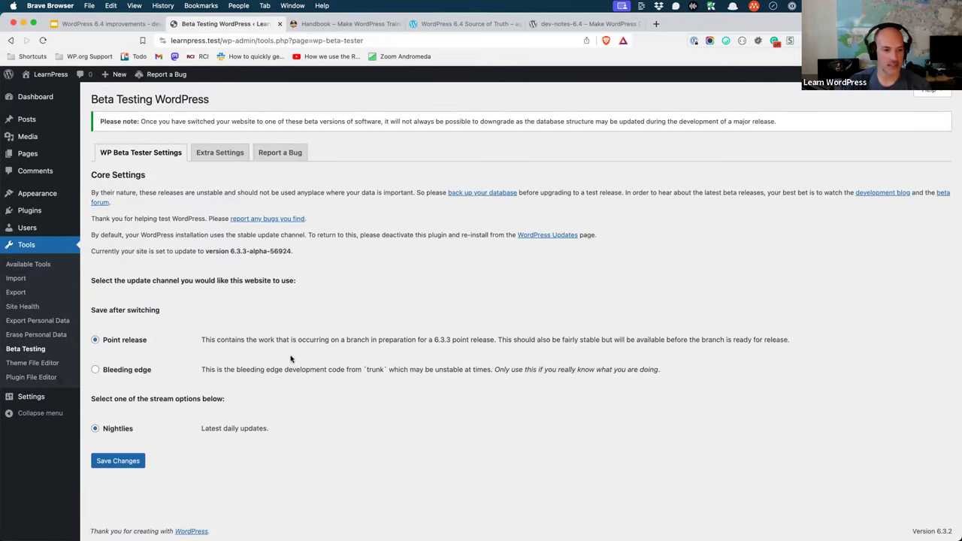
click(95, 369)
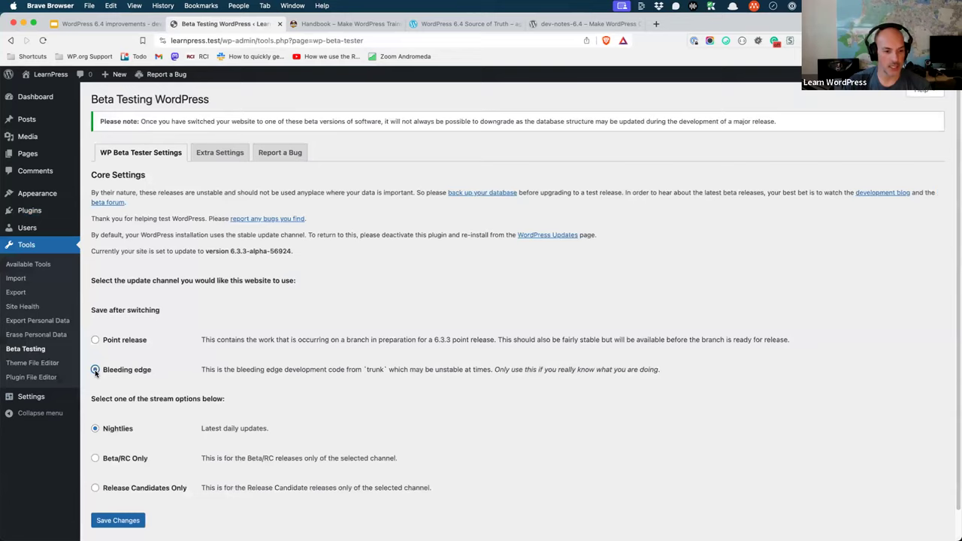
scroll(96, 372, down, 2)
click(95, 458)
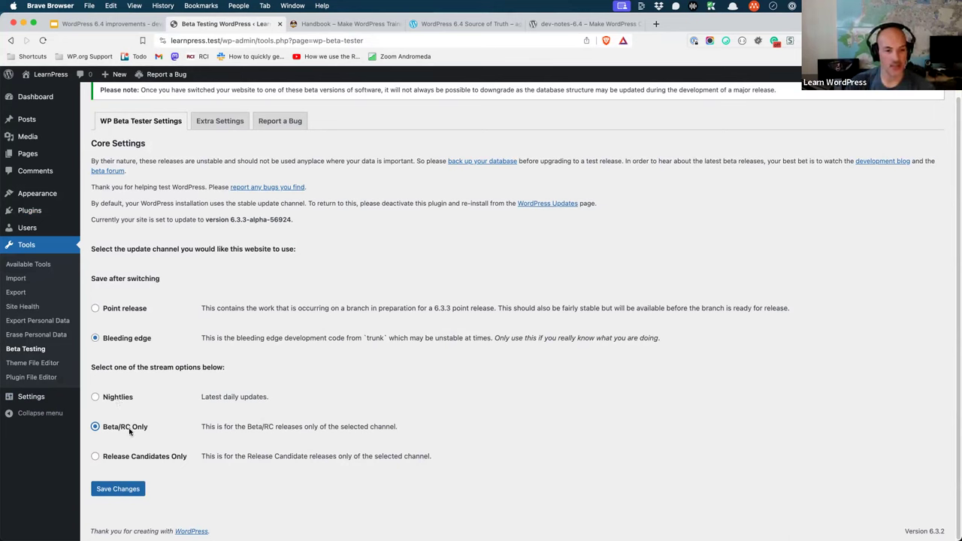
click(124, 489)
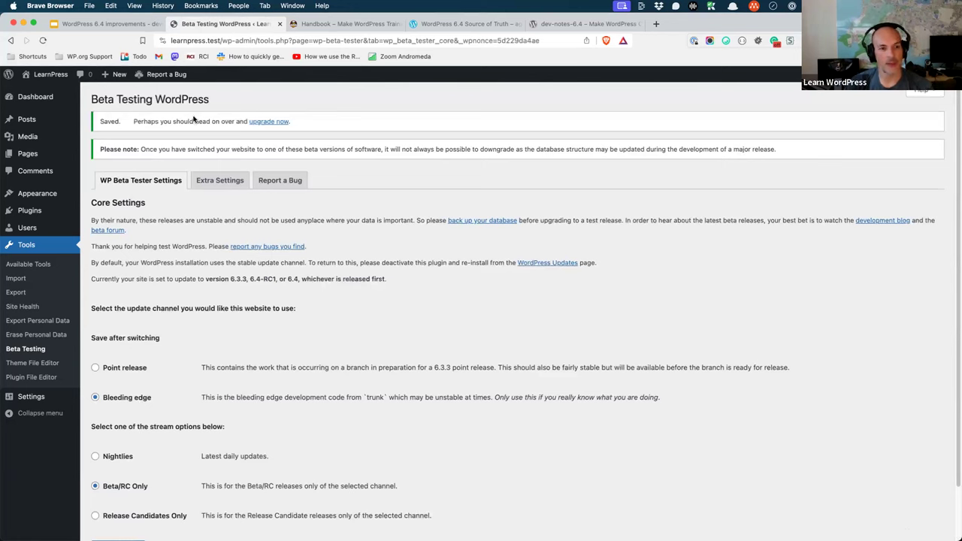
Update the site to WordPress version 6.4-RC1, including the required database update
click(271, 123)
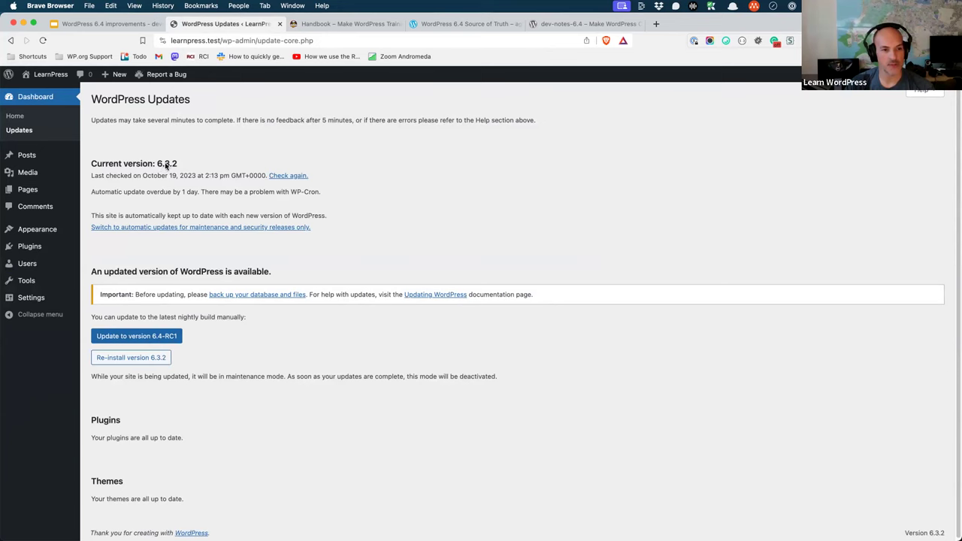
click(165, 337)
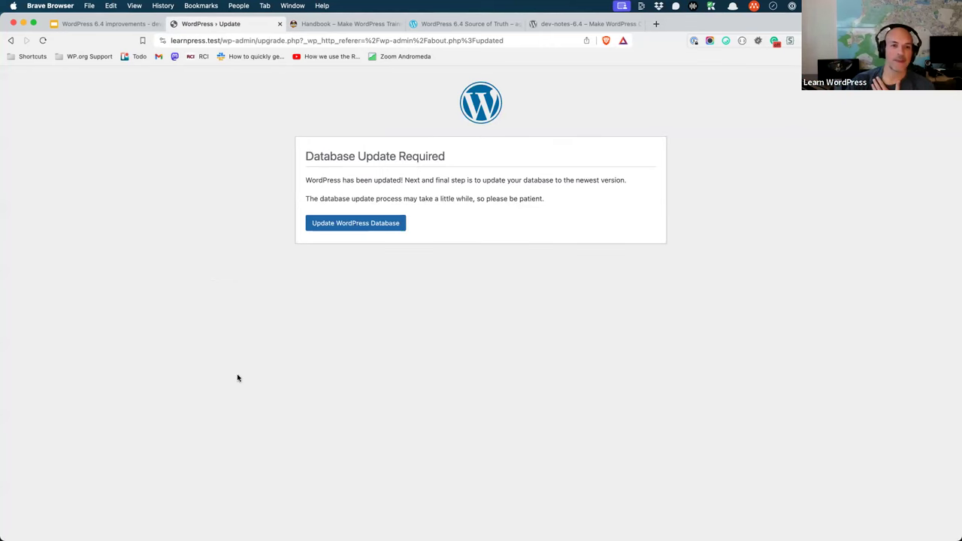
click(403, 227)
click(345, 212)
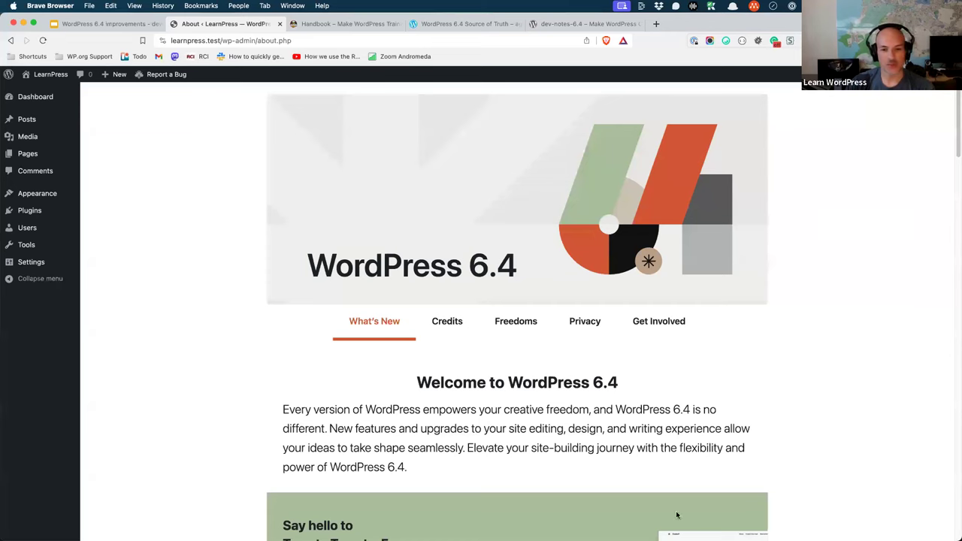
Activate the Twenty Twenty-Four theme and open the site's front end in a new browser tab
click(45, 197)
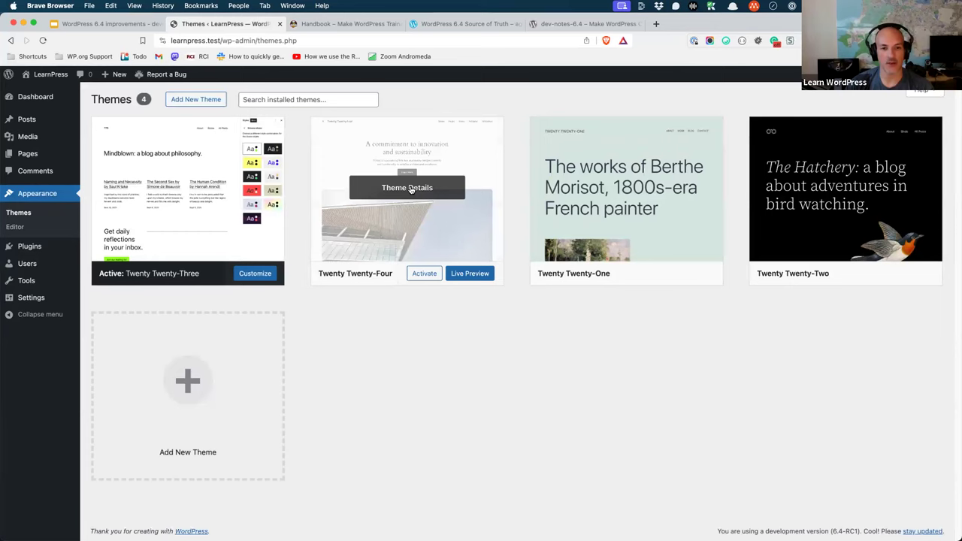
click(422, 275)
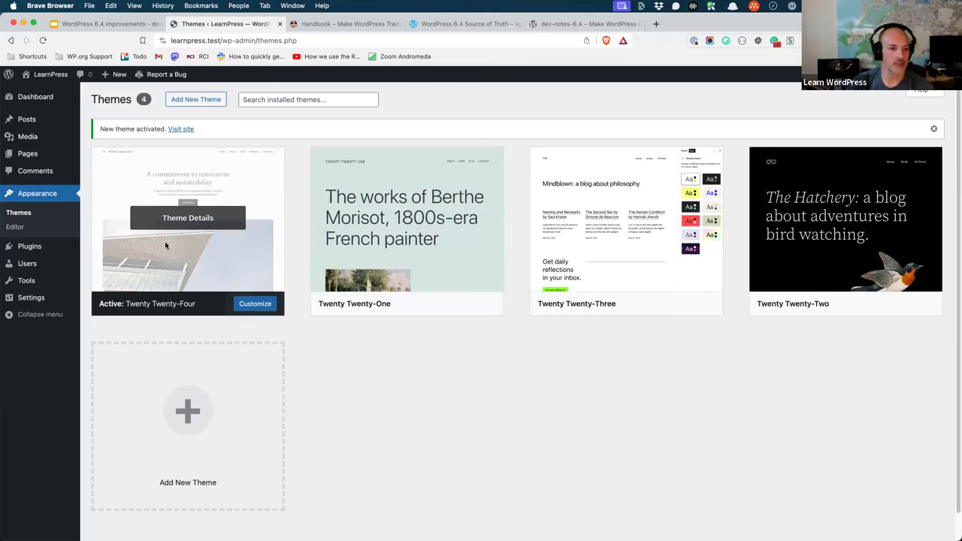
right_click(45, 86)
click(75, 93)
click(321, 28)
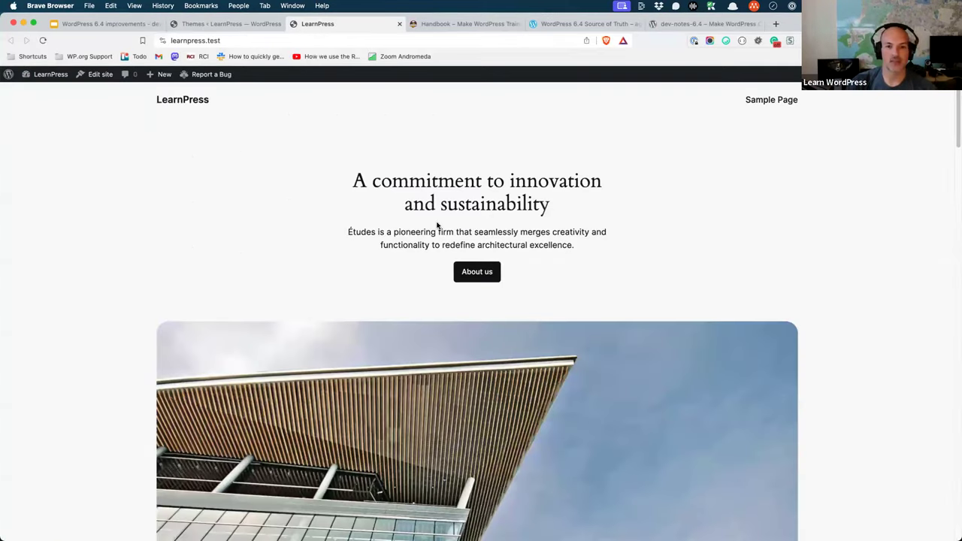
Examine the Twenty Twenty-Four homepage from the hero image through the services, resources and testimonial sections to the posts list
scroll(515, 251, down, 5)
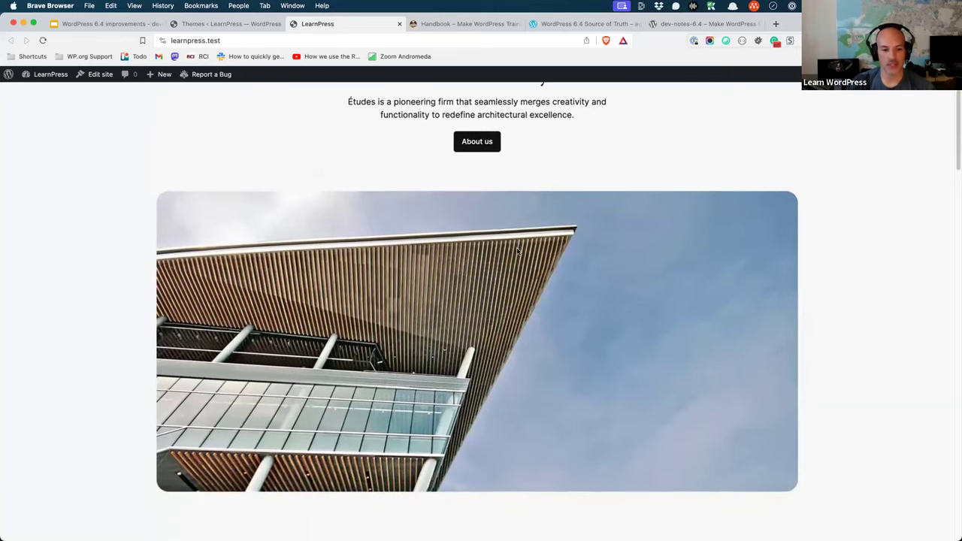
scroll(515, 251, down, 15)
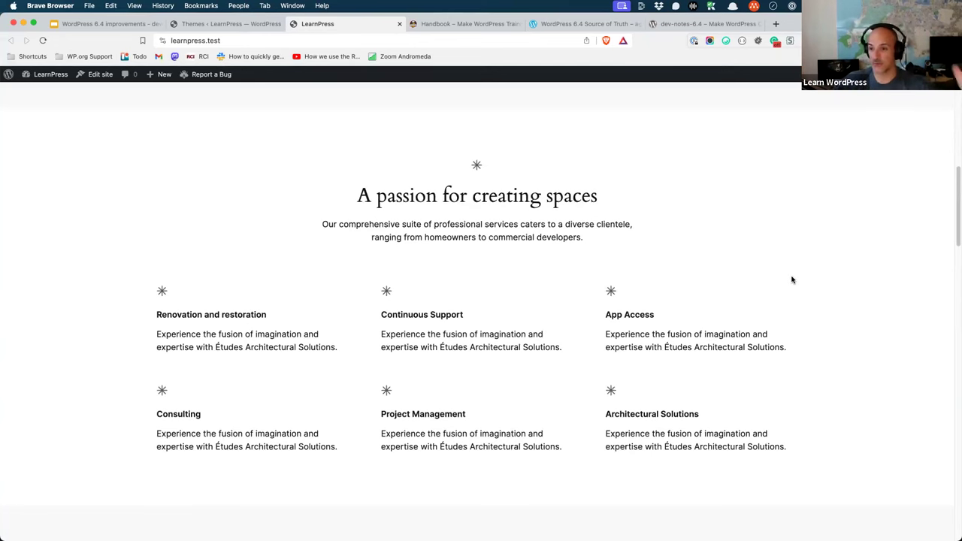
scroll(787, 273, down, 6)
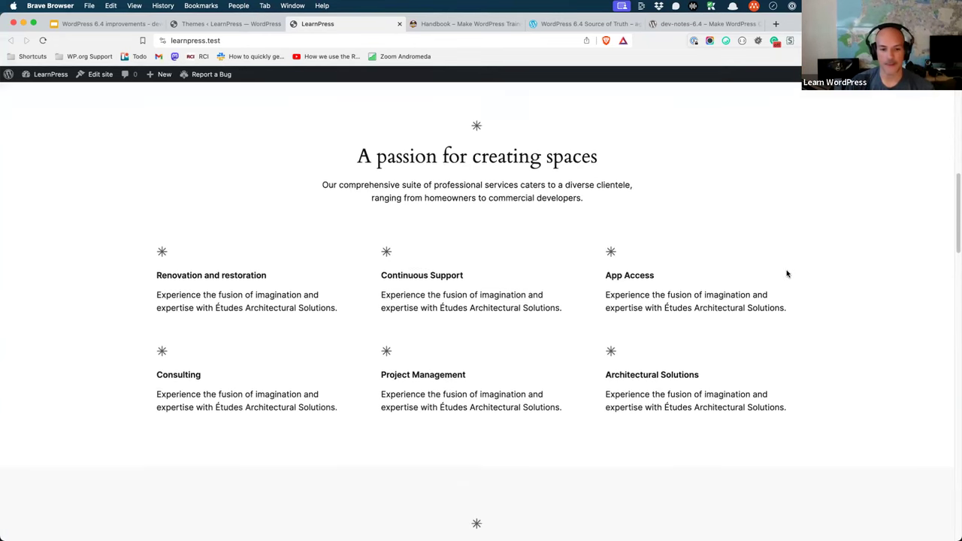
scroll(788, 274, down, 6)
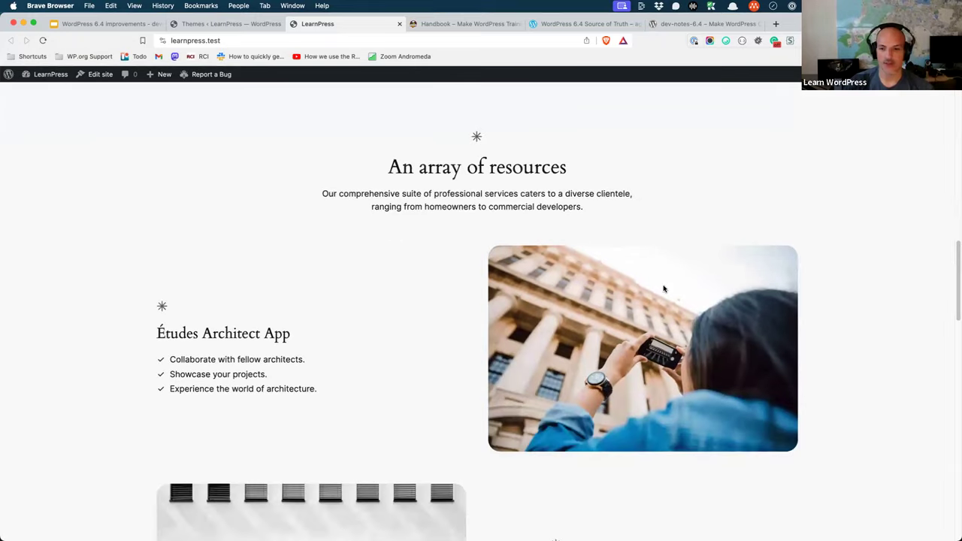
scroll(662, 288, down, 1)
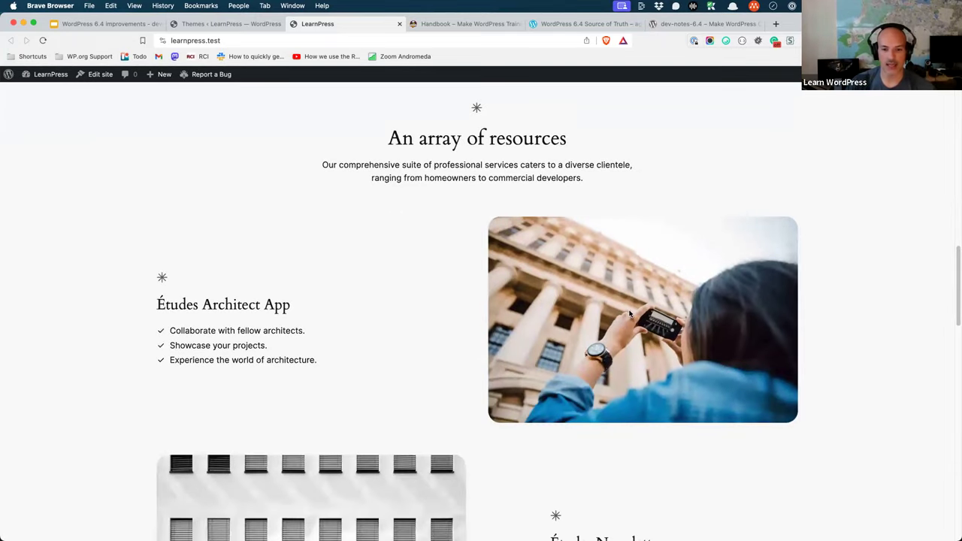
scroll(630, 314, down, 9)
scroll(630, 314, down, 9)
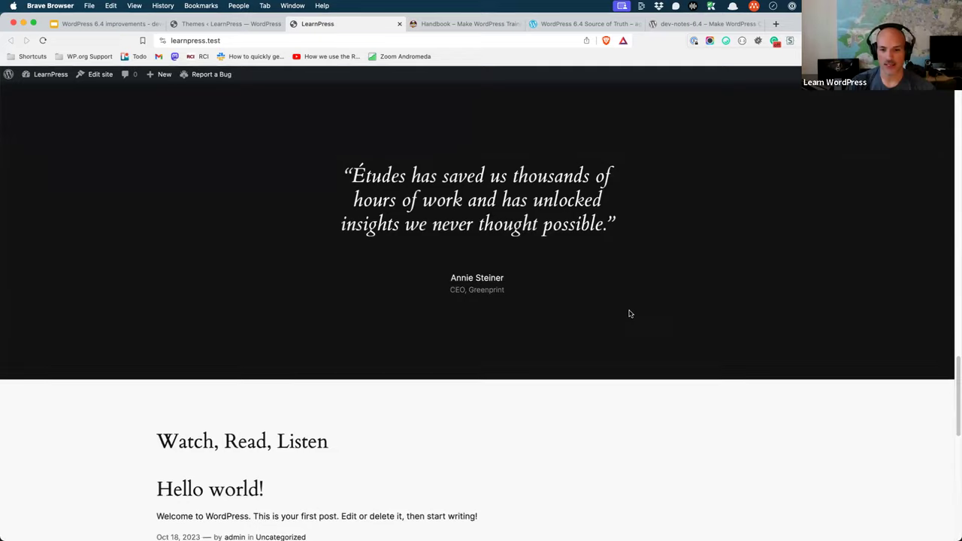
scroll(629, 314, up, 3)
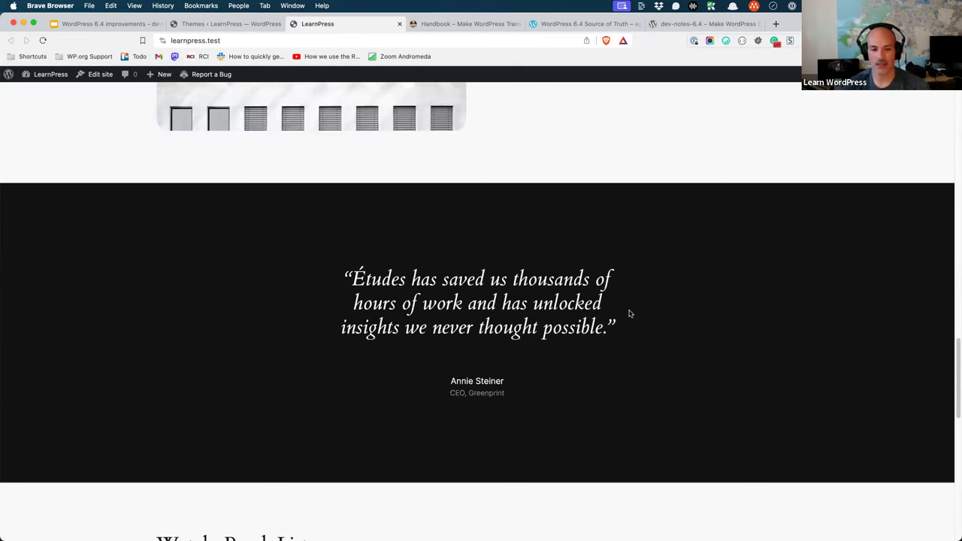
scroll(643, 346, down, 5)
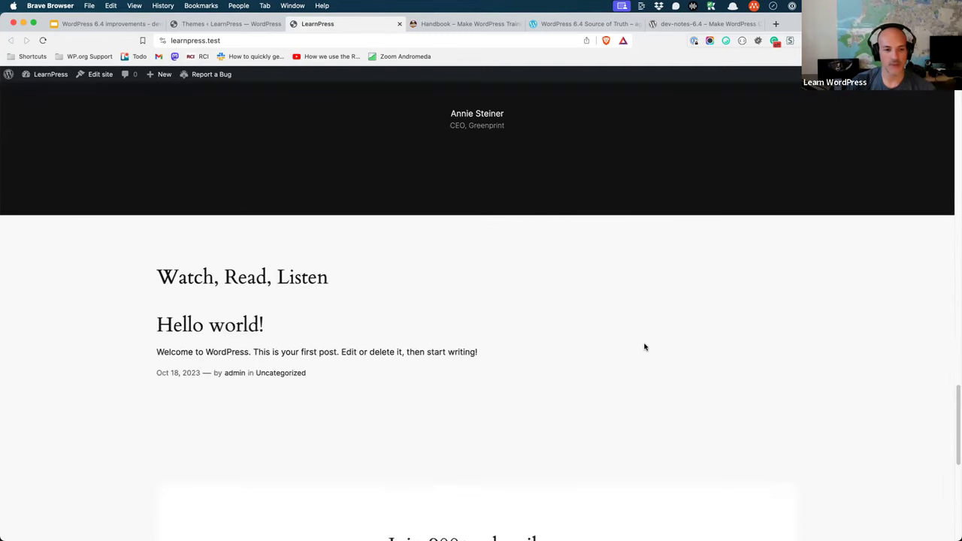
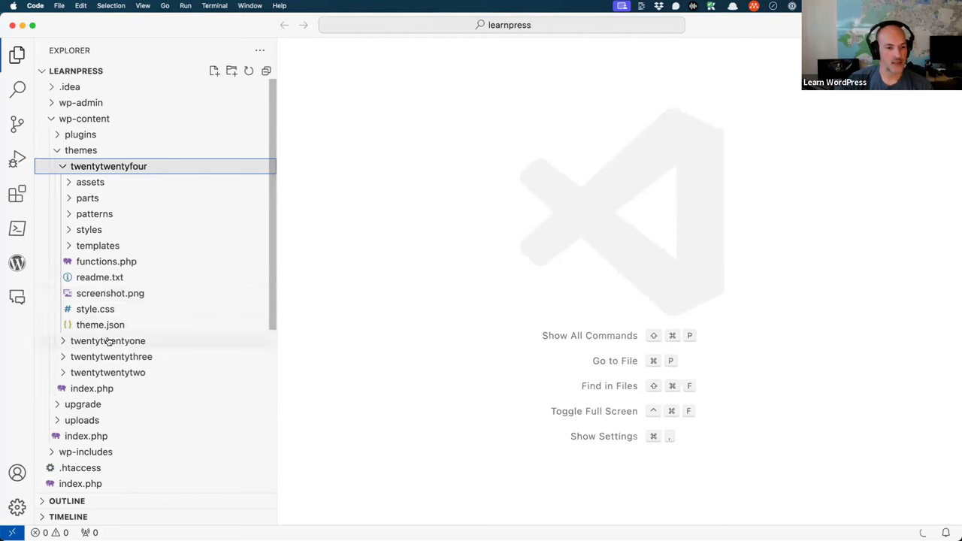
In VS Code, expand the twentytwentytwo and twentytwentythree theme folders to compare their file structures with twentytwentyfour
click(64, 372)
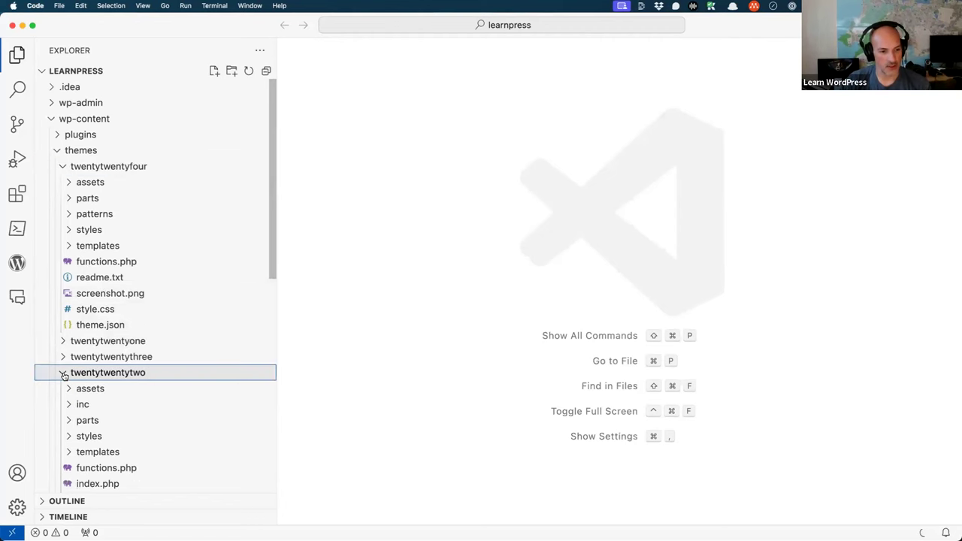
scroll(115, 380, down, 2)
scroll(115, 380, down, 4)
scroll(112, 353, up, 2)
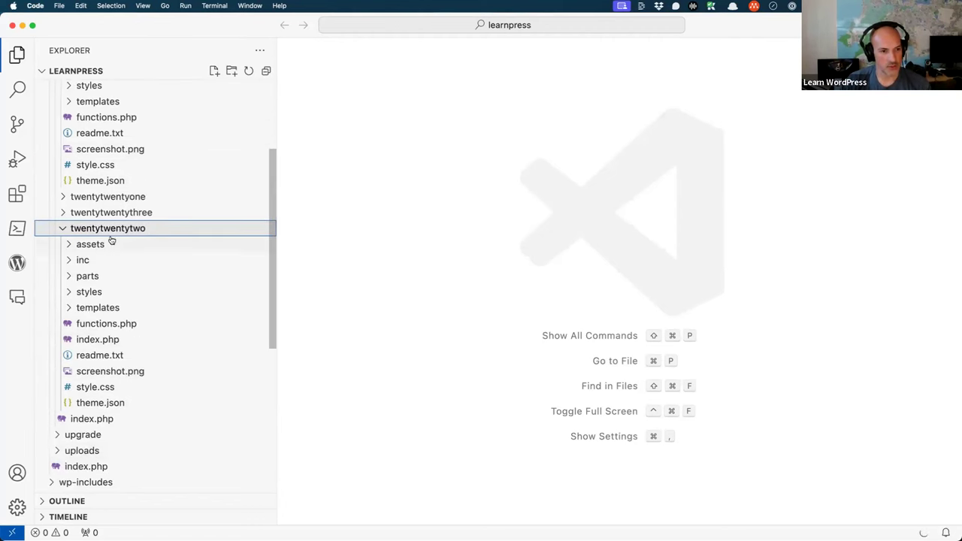
click(69, 215)
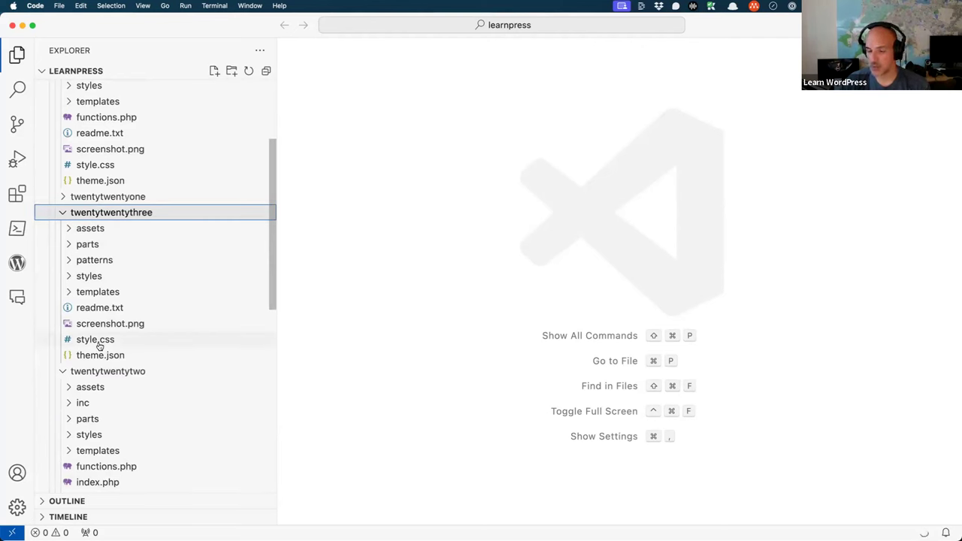
Open functions.php of the twentytwentytwo theme and review its theme support, style enqueueing and block pattern code
click(98, 467)
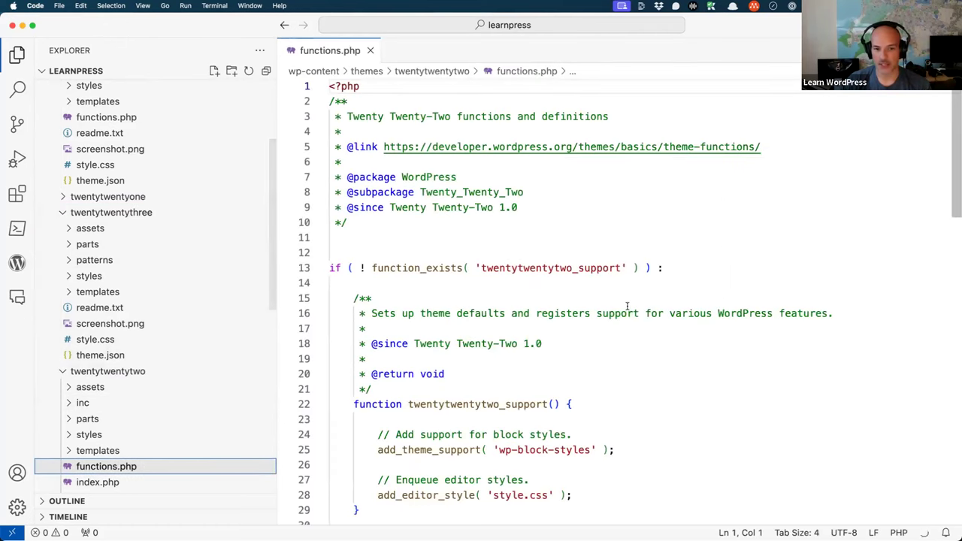
scroll(640, 291, down, 10)
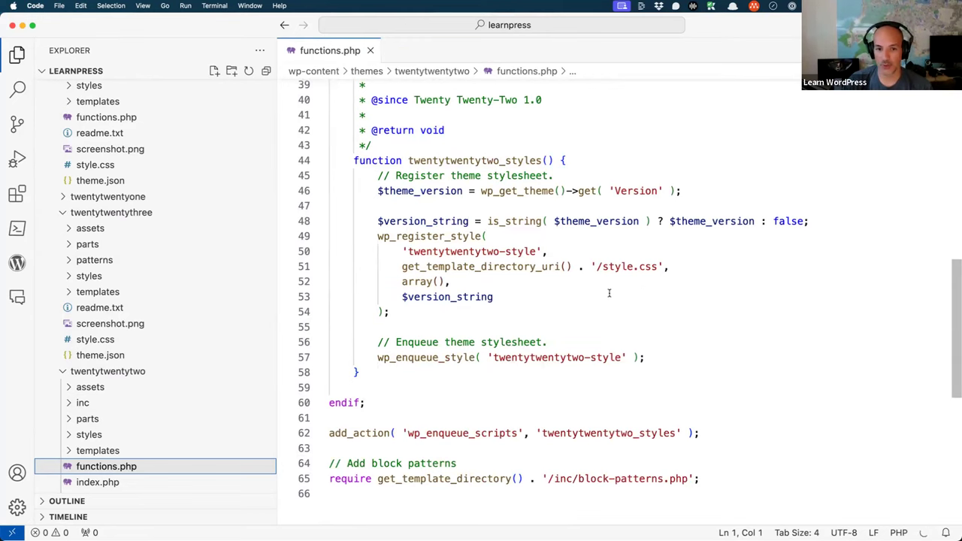
scroll(594, 289, up, 5)
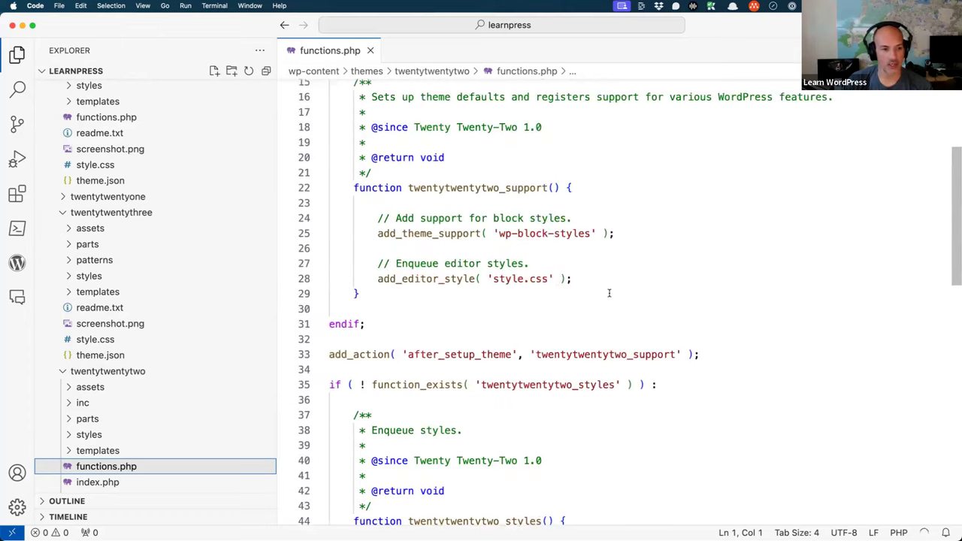
click(117, 213)
click(116, 213)
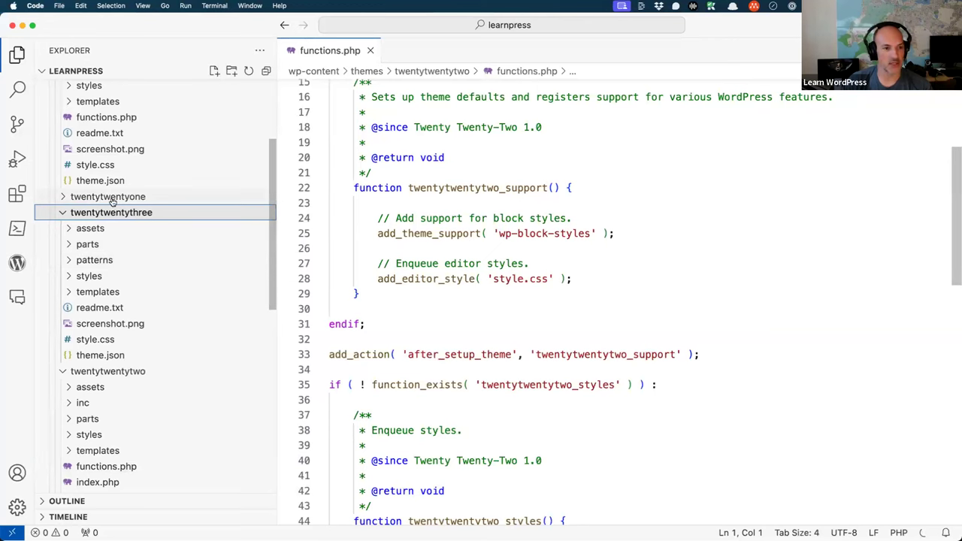
Close the twentytwentytwo functions.php, open functions.php of the twentytwentyfour theme and review its wp_enqueue_block_style and register_block_style code
scroll(113, 201, up, 5)
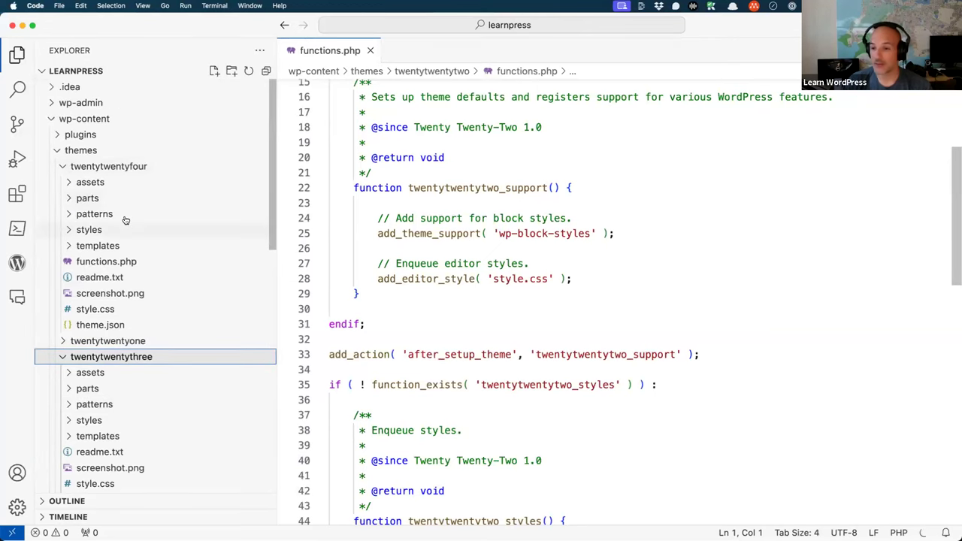
click(371, 50)
click(172, 265)
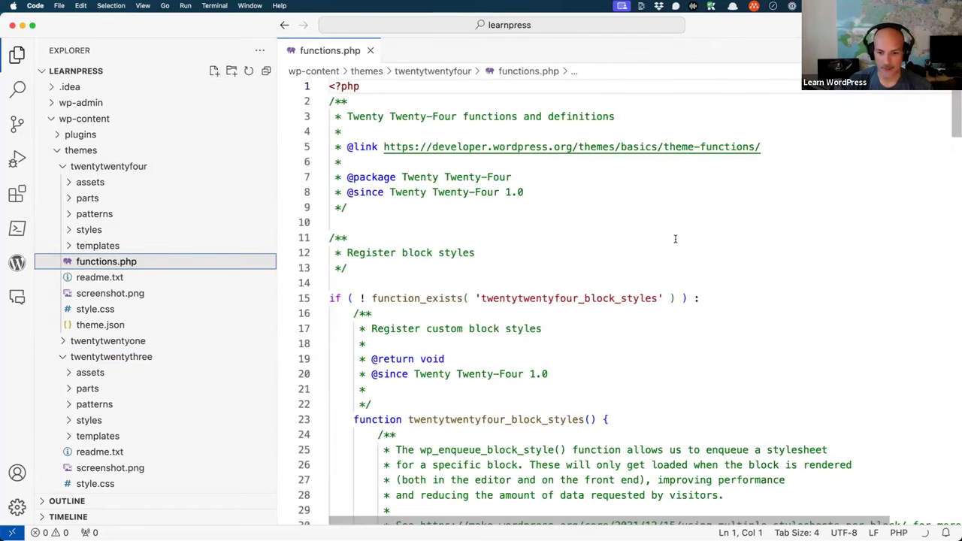
scroll(674, 238, down, 5)
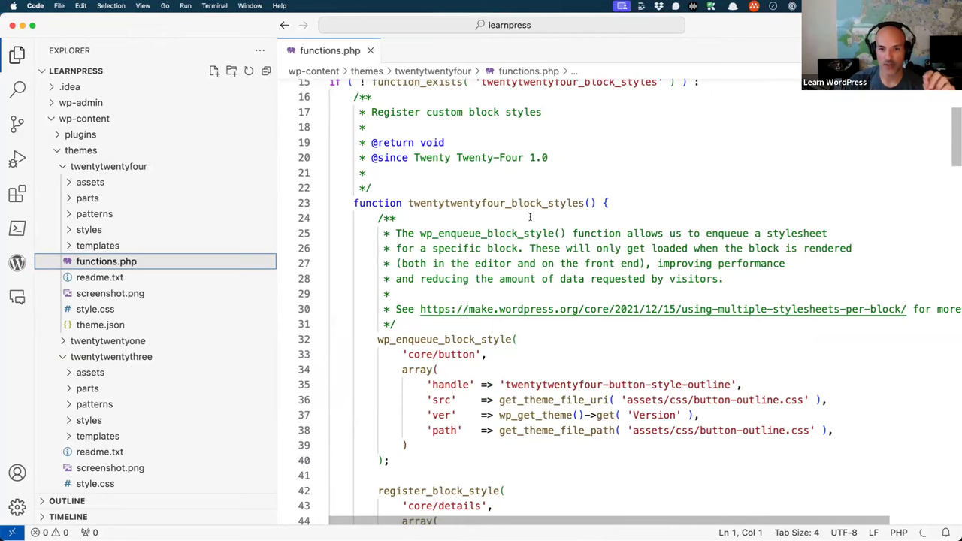
scroll(557, 235, down, 5)
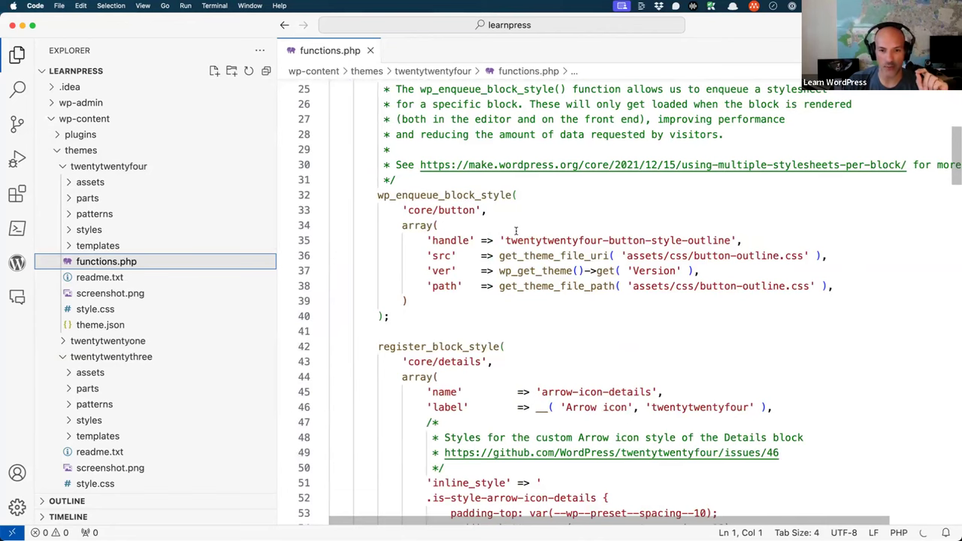
scroll(514, 251, down, 3)
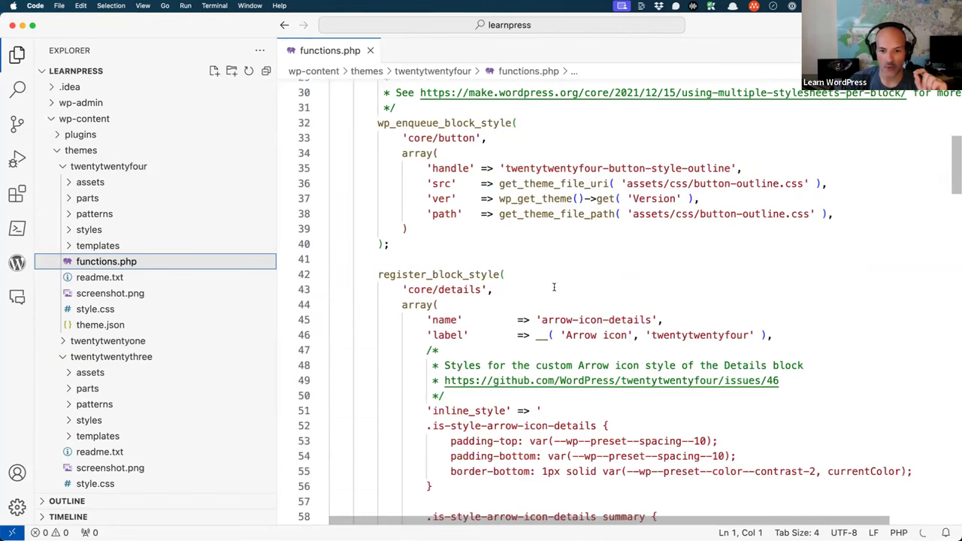
scroll(556, 285, down, 7)
scroll(556, 285, down, 14)
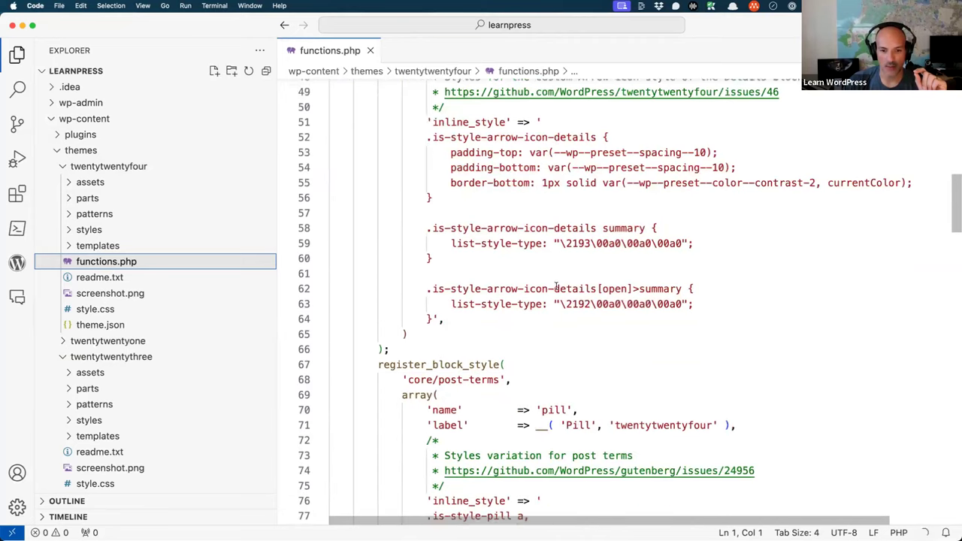
scroll(553, 284, down, 19)
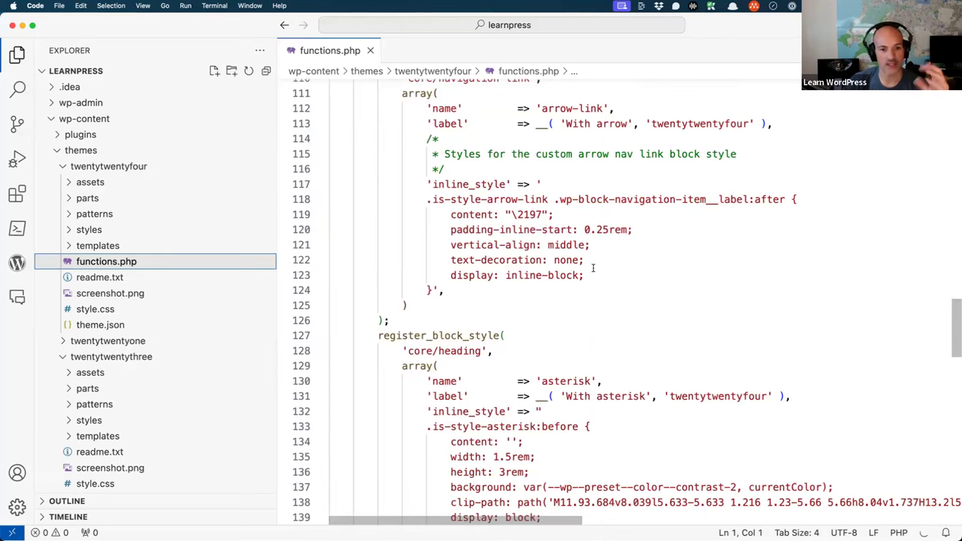
scroll(592, 267, down, 19)
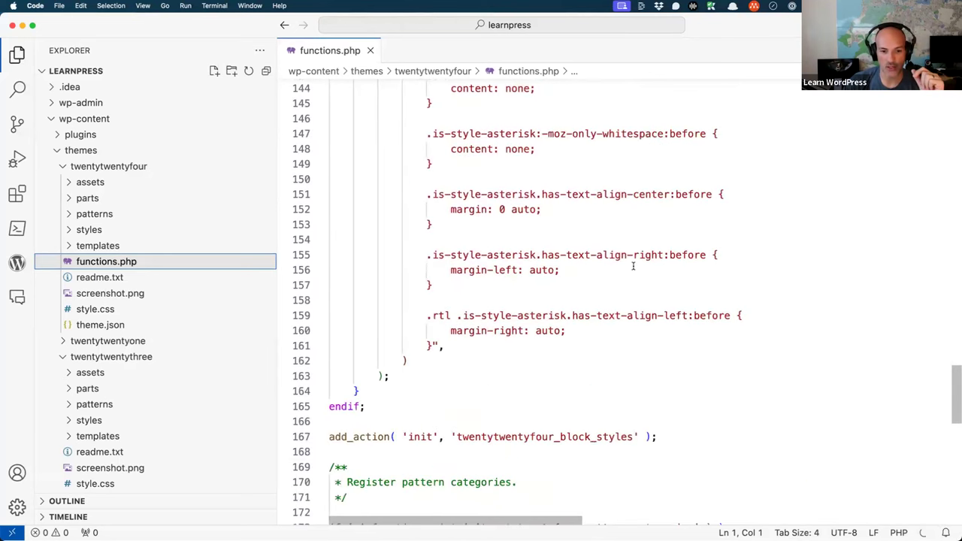
Review the pattern category registration at the end of the Twenty Twenty-Four functions.php, then return to the start of the file
scroll(633, 265, down, 2)
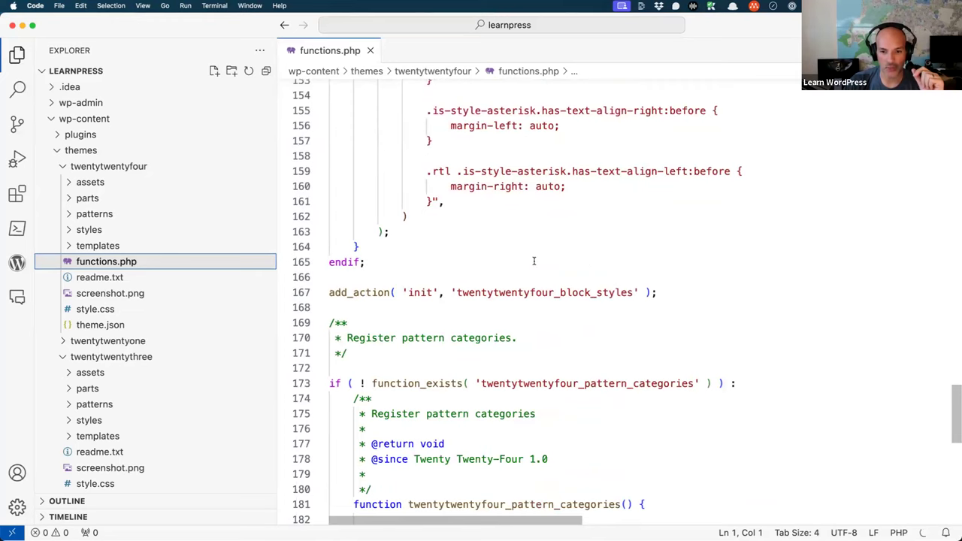
scroll(534, 260, down, 5)
scroll(534, 260, down, 3)
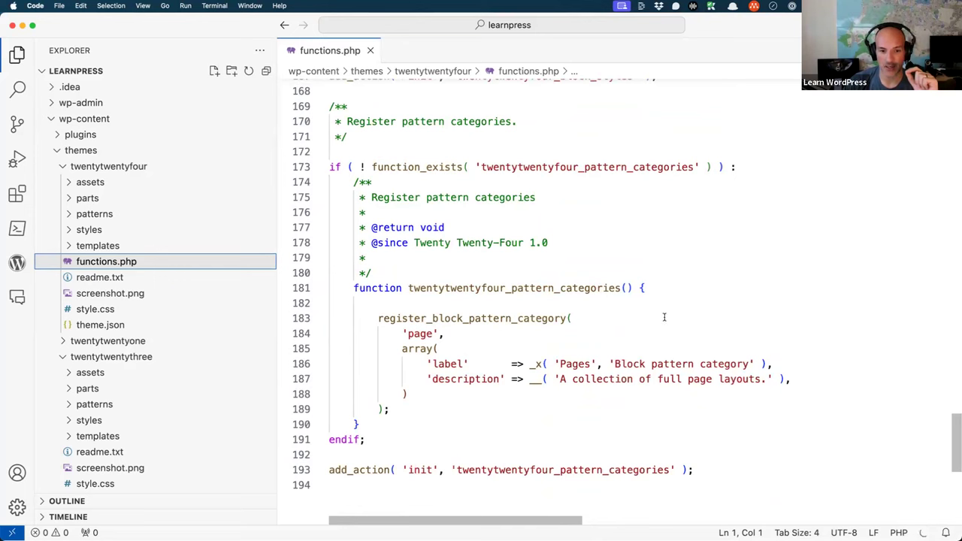
scroll(641, 327, up, 10)
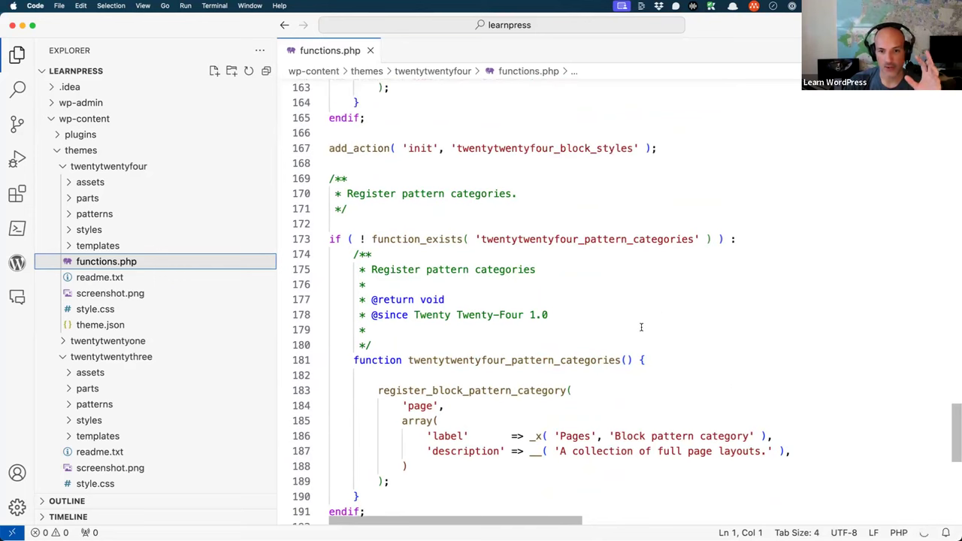
scroll(640, 327, up, 20)
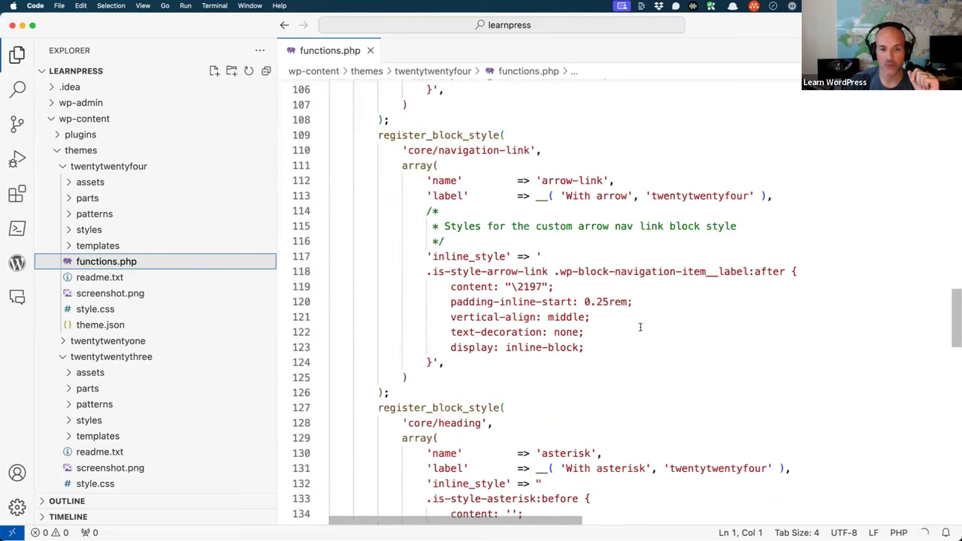
scroll(640, 327, up, 17)
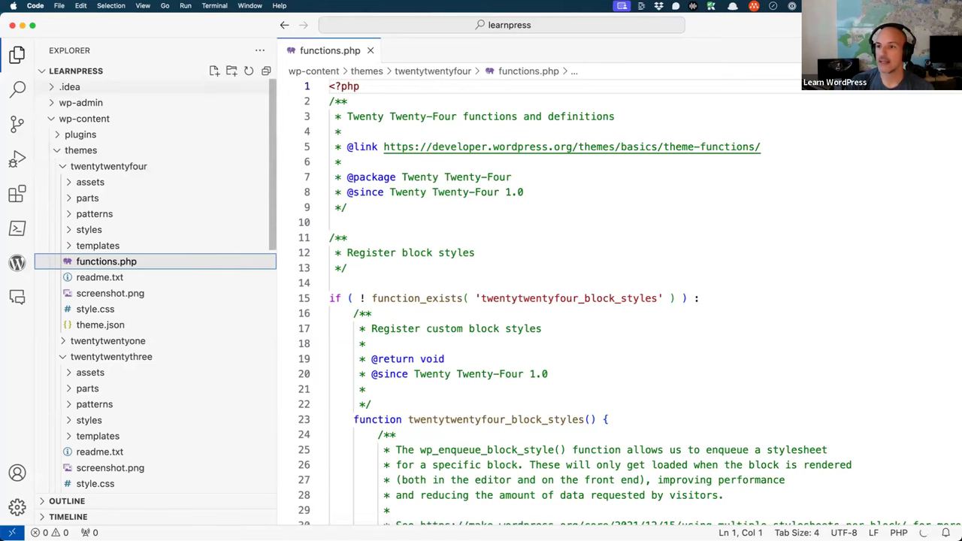
Open the twentytwentyfour theme's style.css to check its header comment, then return to functions.php
click(82, 309)
click(502, 324)
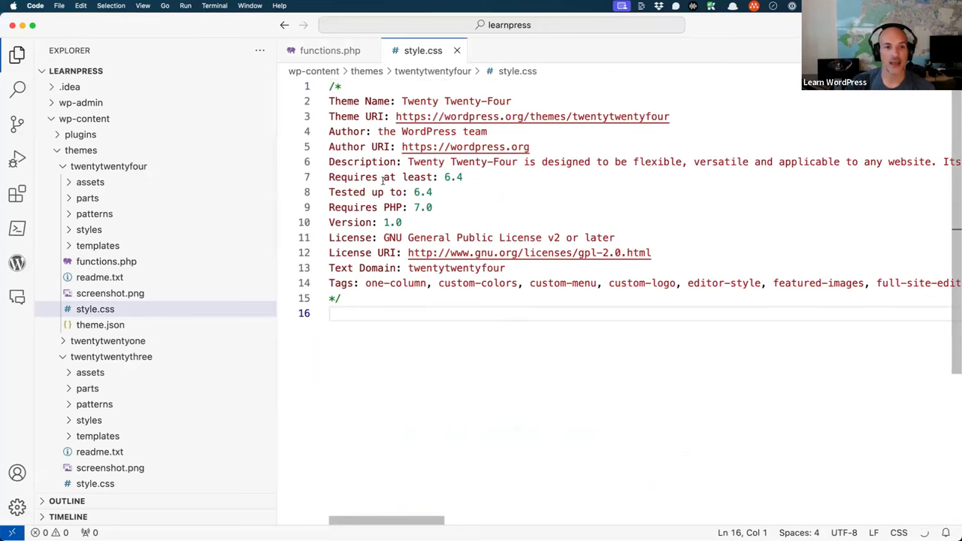
click(330, 51)
Examine the core/button wp_enqueue_block_style call in functions.php alongside the stylesheet it loads, assets/css/button-outline.css
scroll(582, 285, down, 6)
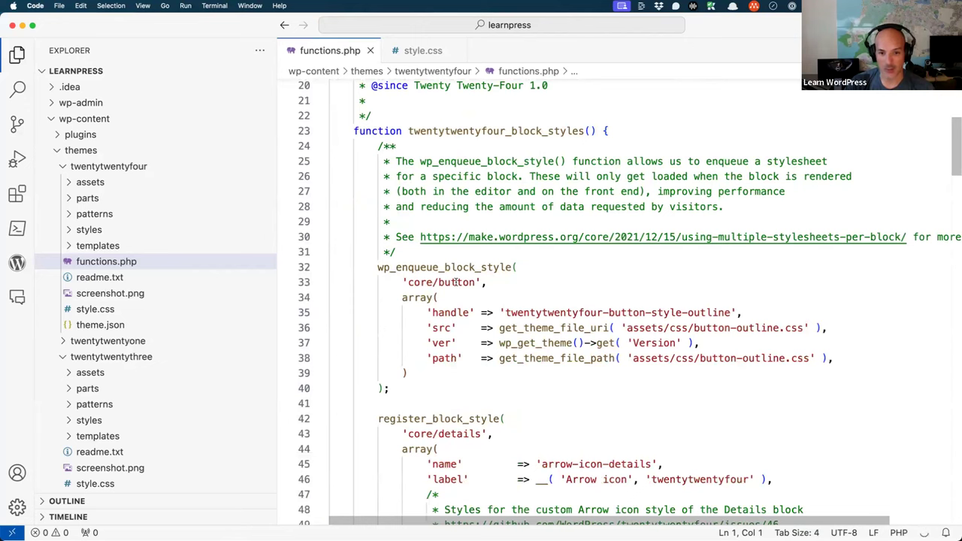
double_click(449, 311)
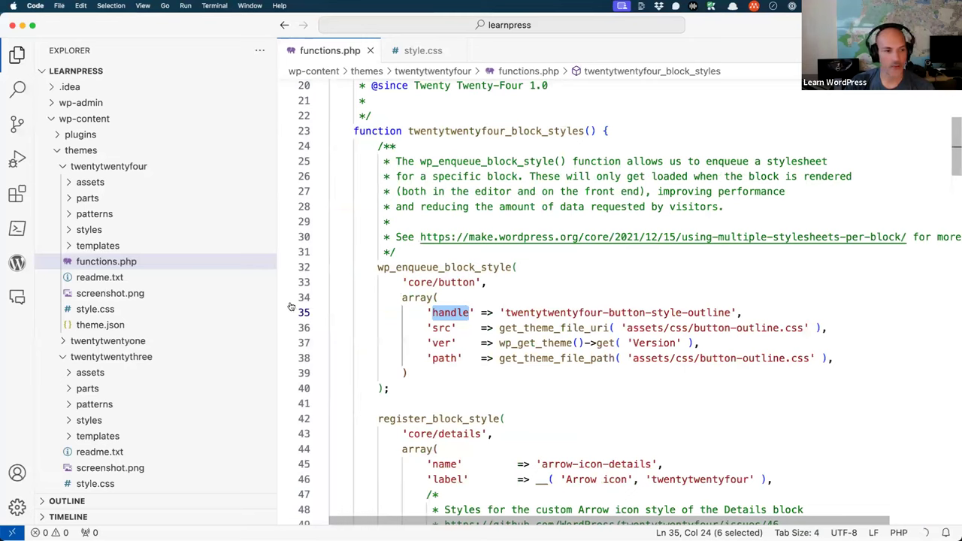
click(70, 185)
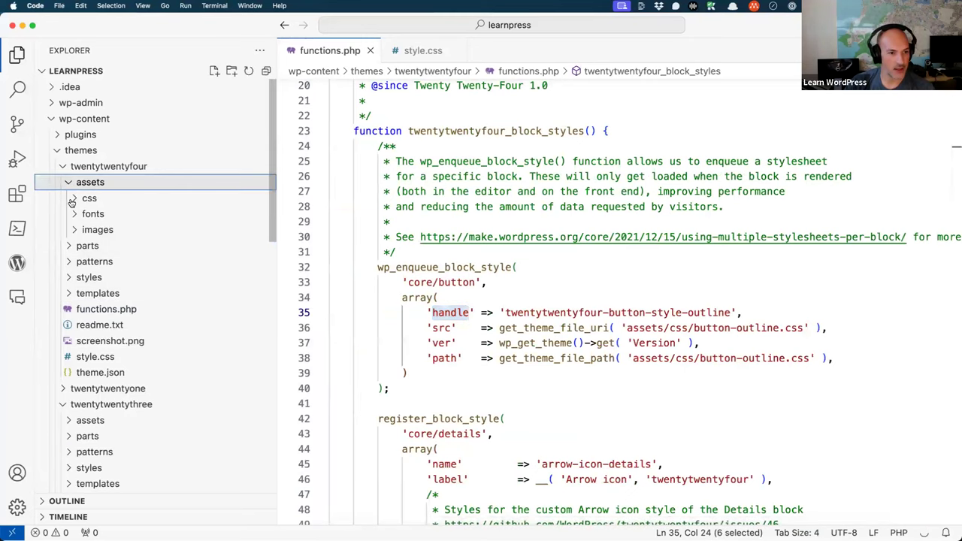
click(72, 202)
click(99, 215)
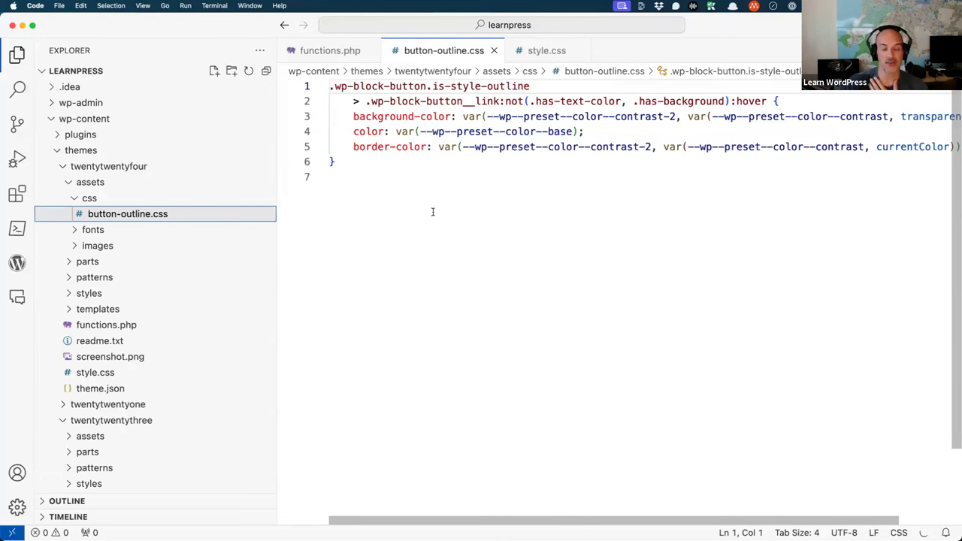
click(345, 50)
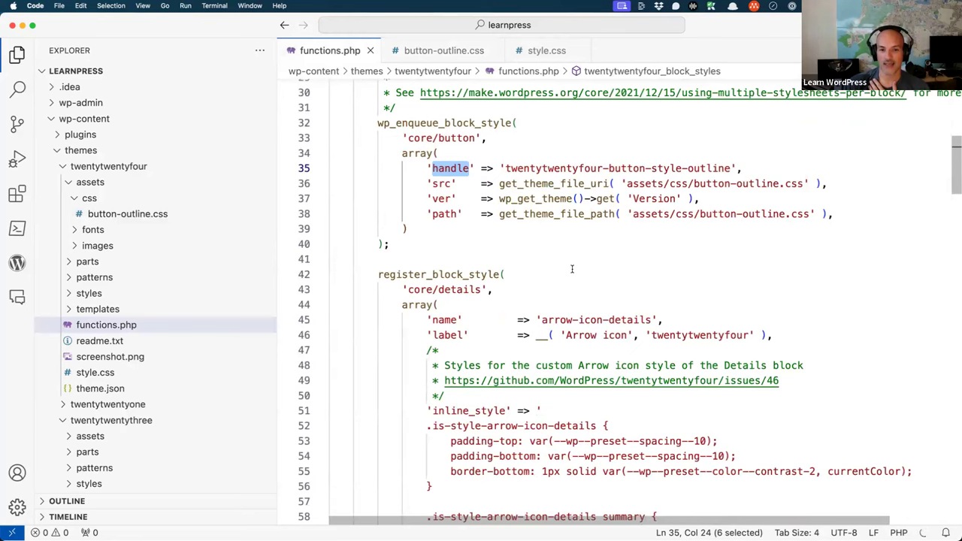
scroll(571, 269, up, 2)
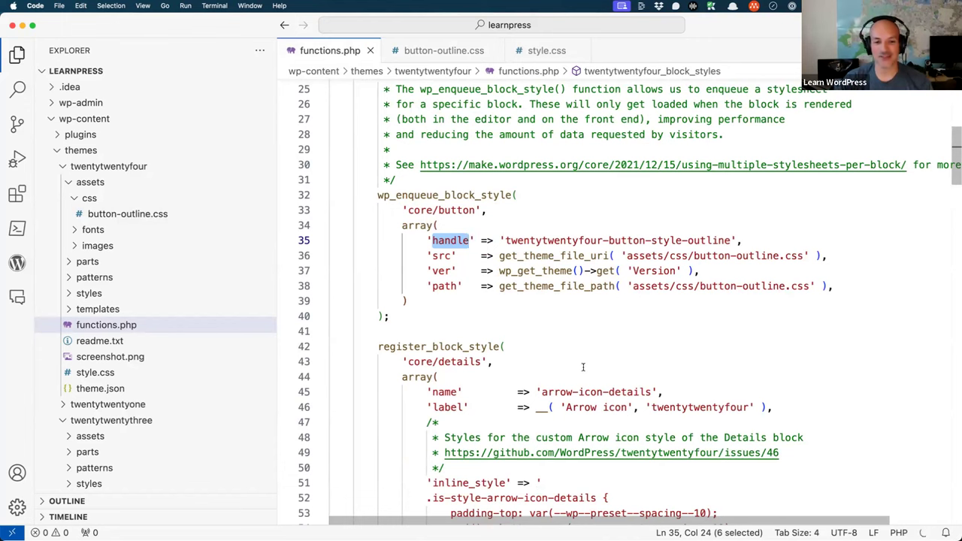
Switch to Brave and open the Twenty Twenty-Four default theme section of the WordPress 6.4 Source of Truth in a new tab
key(super+Tab)
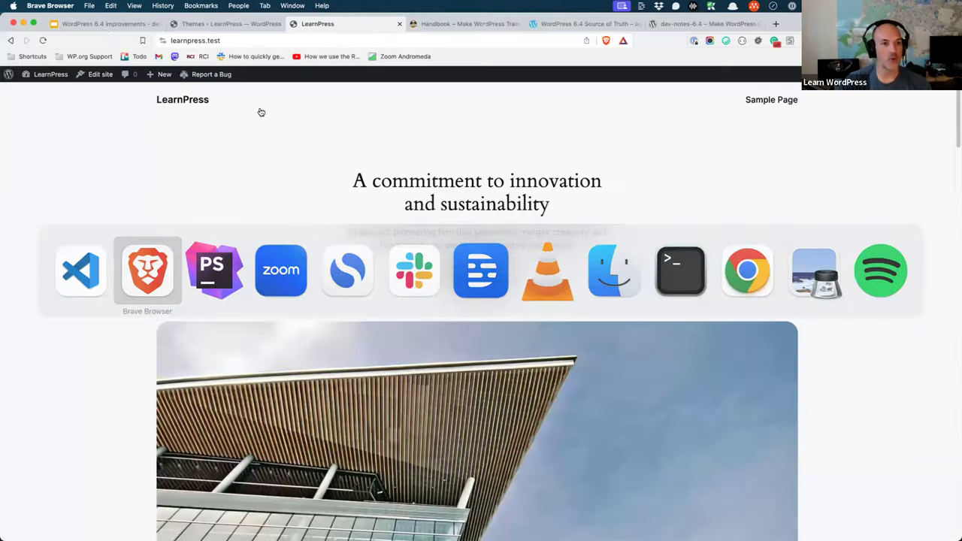
click(194, 26)
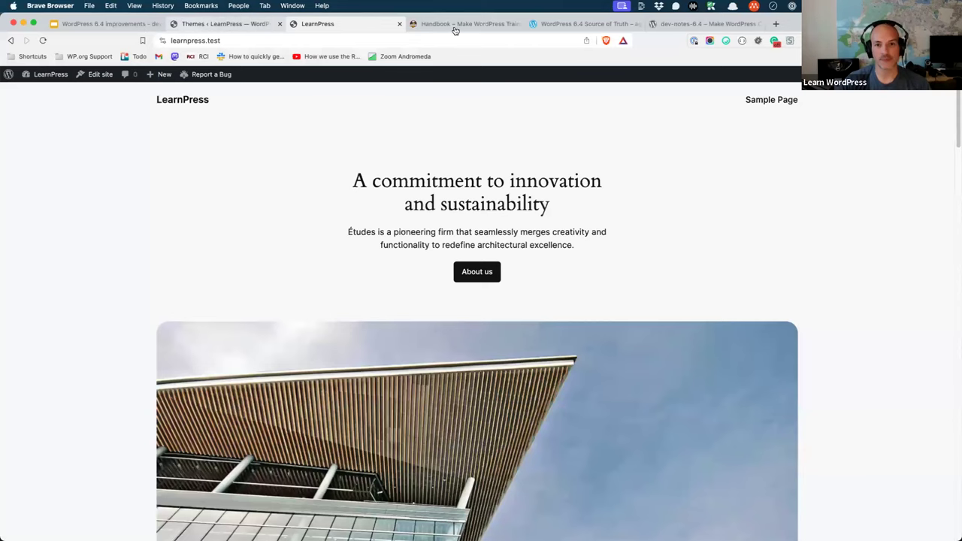
click(569, 27)
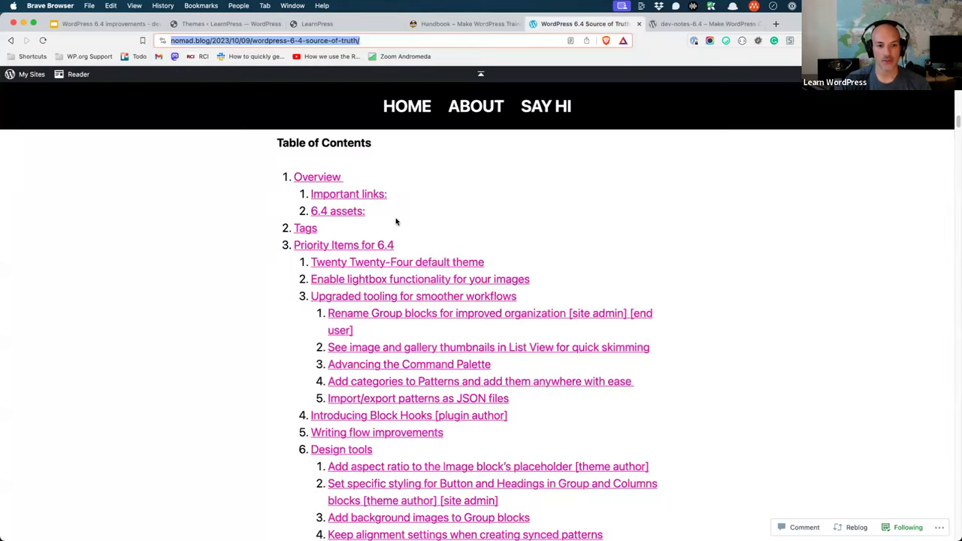
super+click(391, 261)
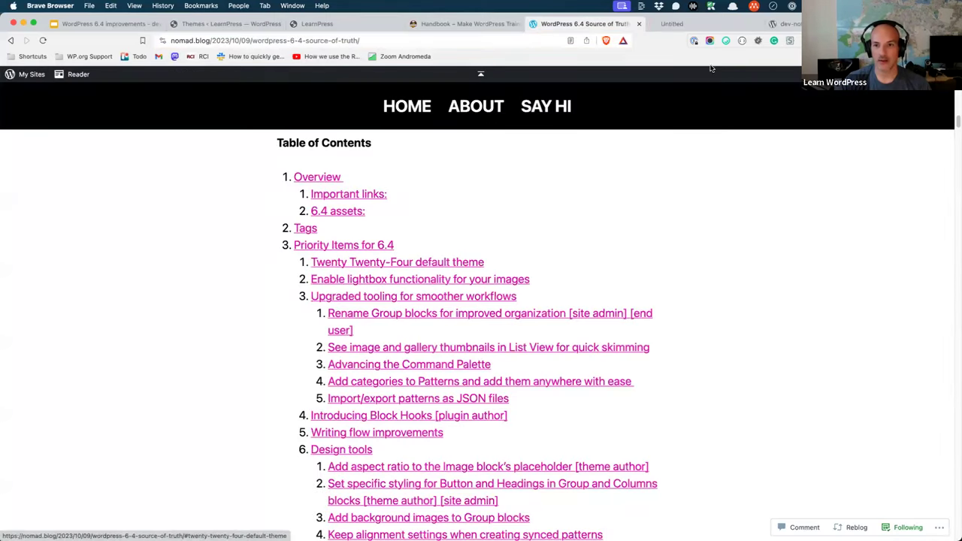
click(707, 24)
scroll(529, 267, down, 1)
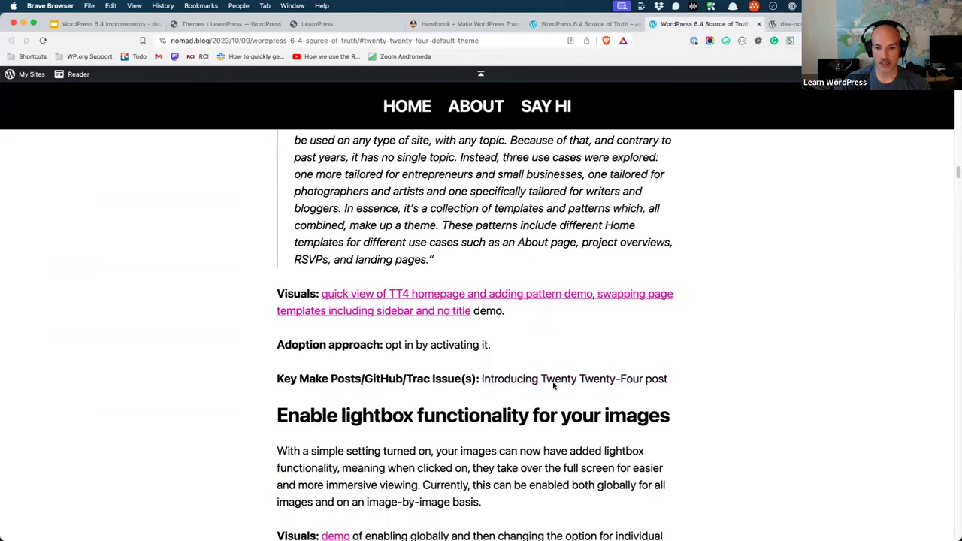
Open the linked Introducing Twenty Twenty-Four post in a new tab and select its web address
super+click(553, 380)
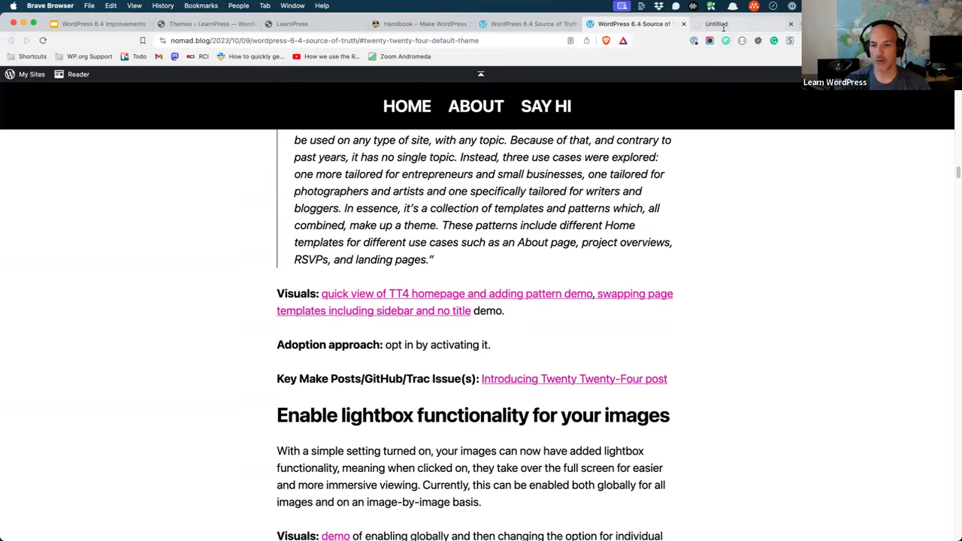
key(ctrl+Tab)
click(443, 46)
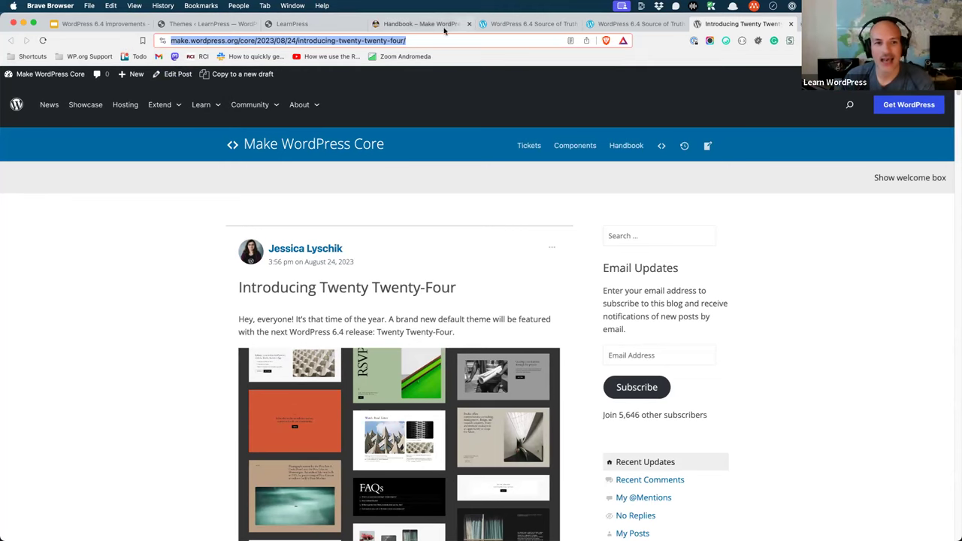
Return to the LearnPress front end, then open the presenter's personal website in a new tab and look through its homepage to Latest Posts
click(218, 23)
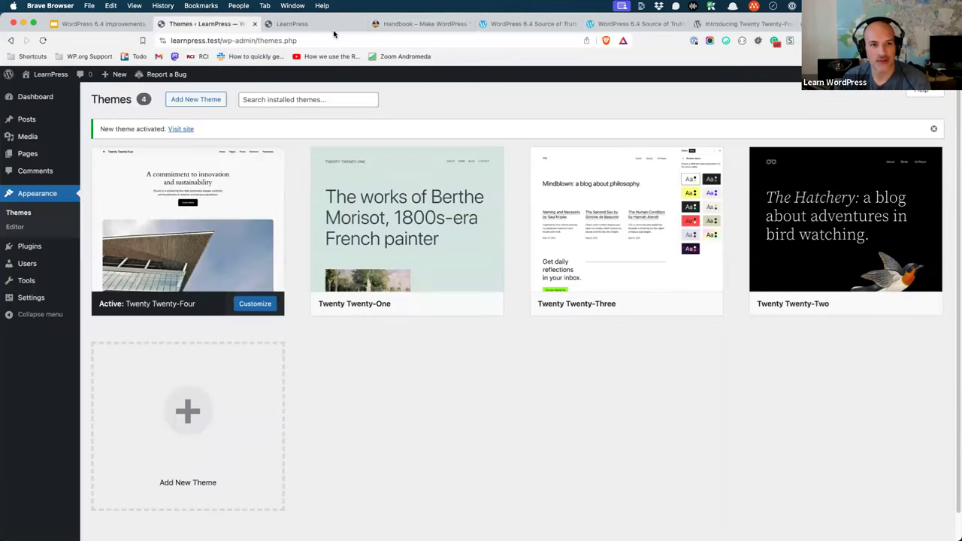
key(ctrl+Tab)
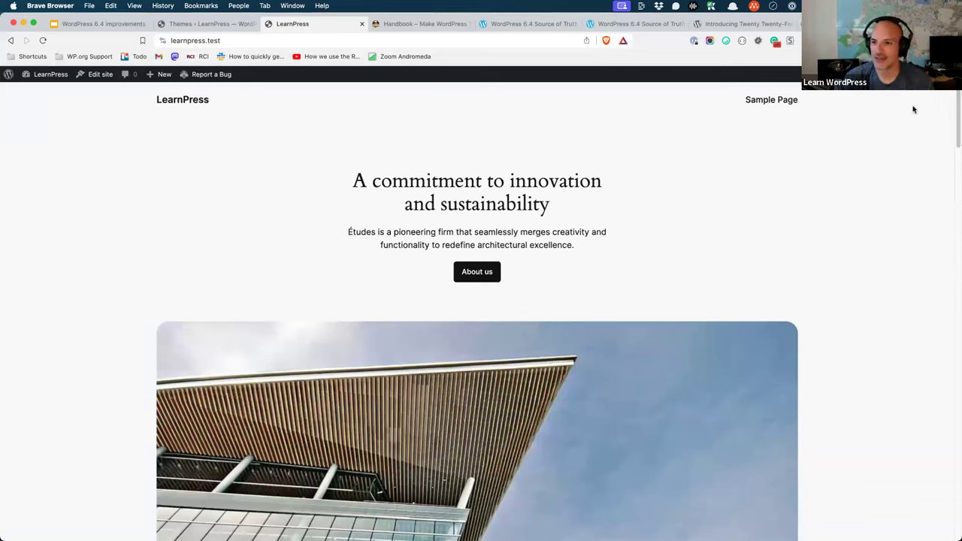
key(super+t)
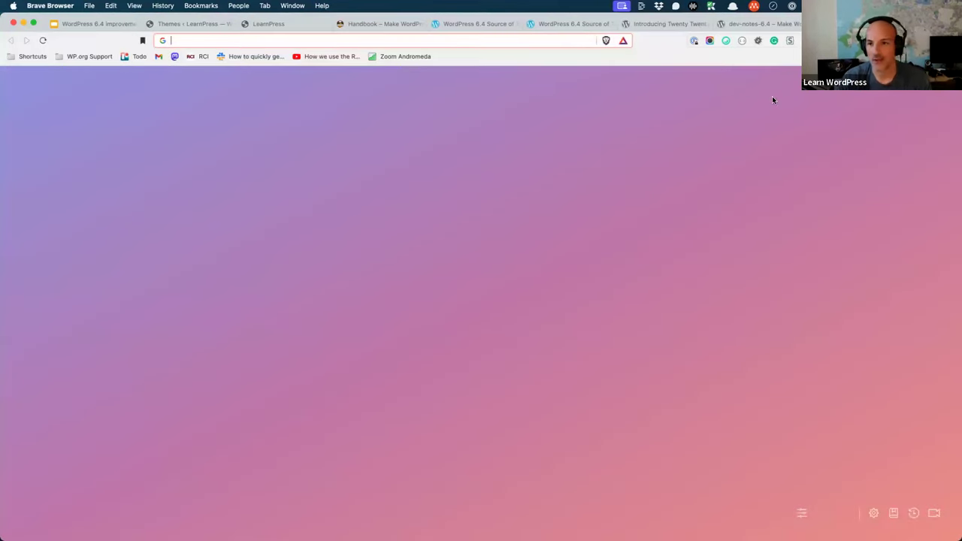
text(jonathanbossenger.com)
key(Return)
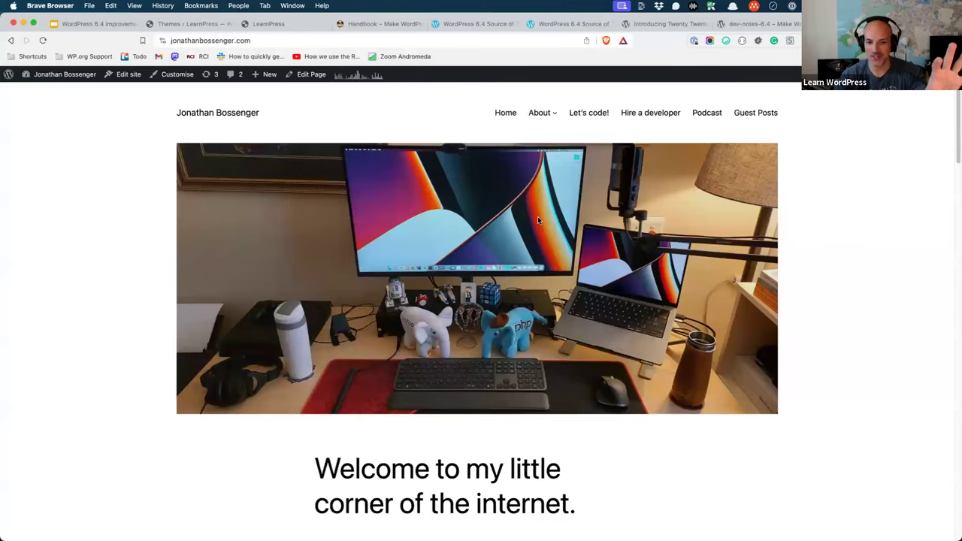
scroll(534, 214, down, 10)
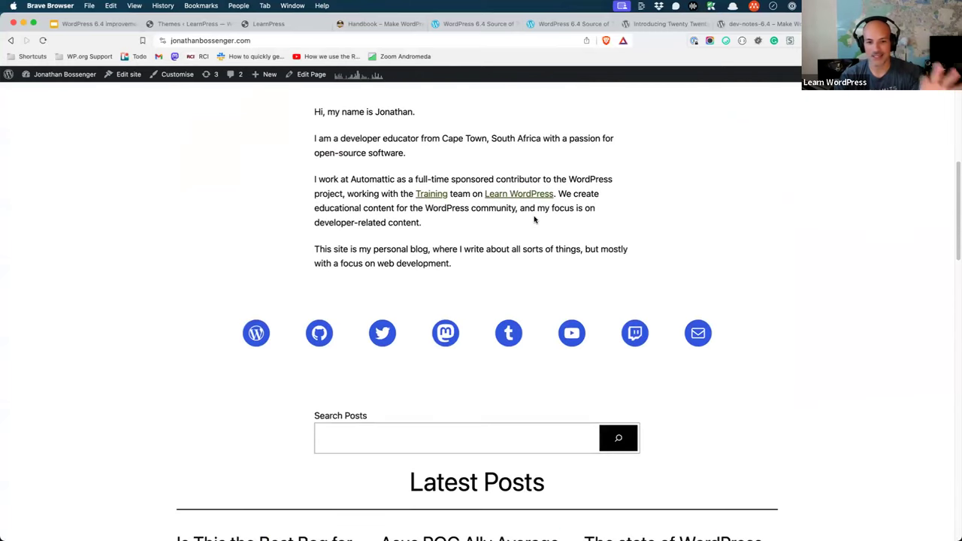
scroll(534, 220, down, 2)
scroll(509, 165, down, 2)
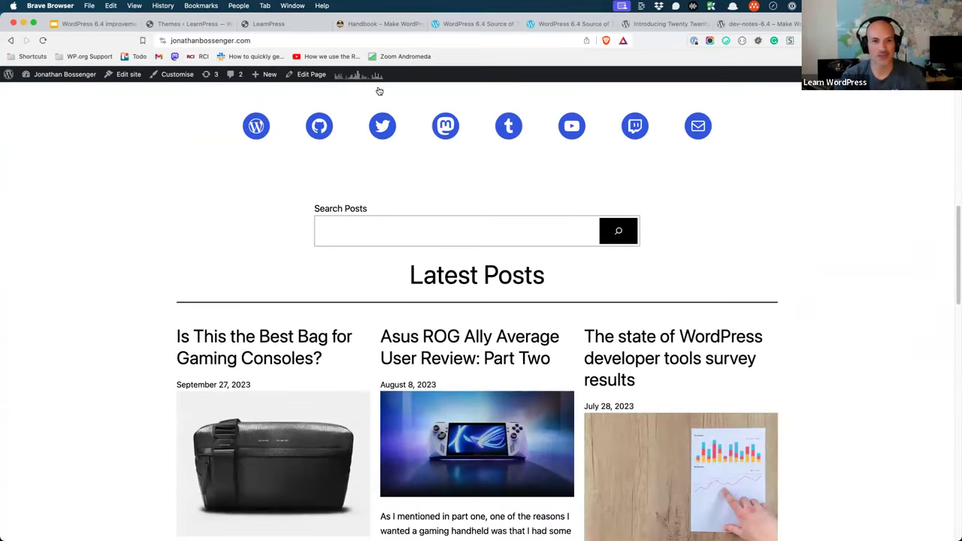
Go back to the LearnPress homepage and then to the WordPress 6.4 improvements - developer edition slides
click(308, 27)
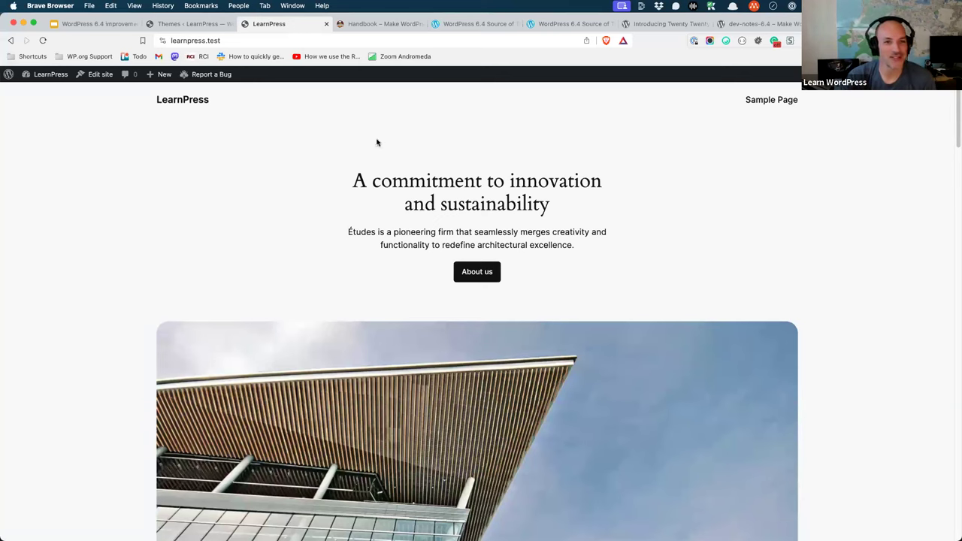
click(109, 25)
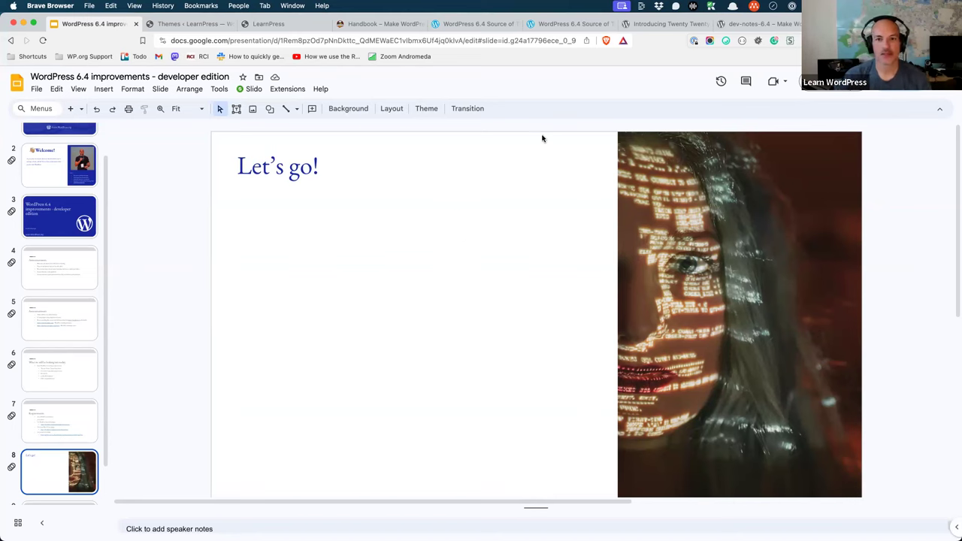
Close the duplicate WordPress 6.4 Source of Truth tab and open the Rename Group blocks section from the remaining tab's table of contents
click(571, 26)
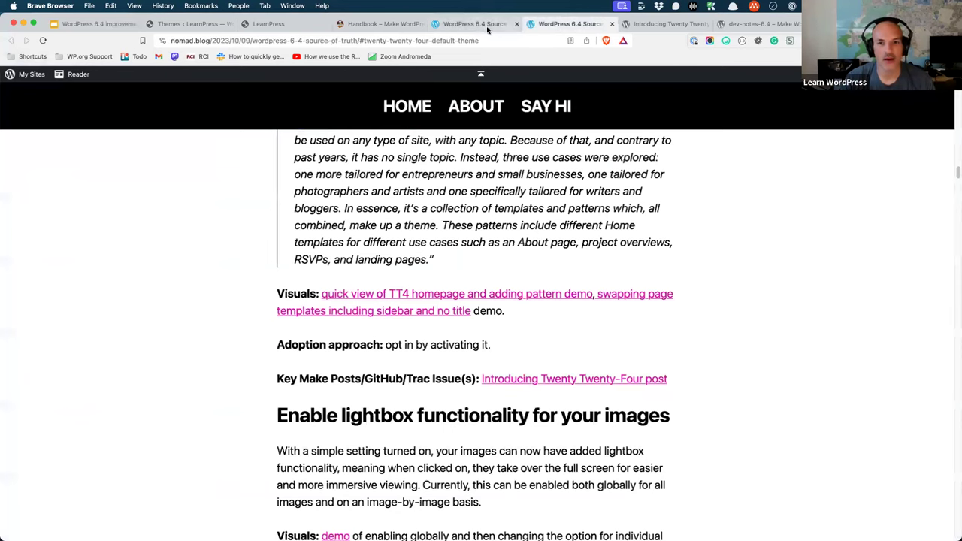
click(611, 25)
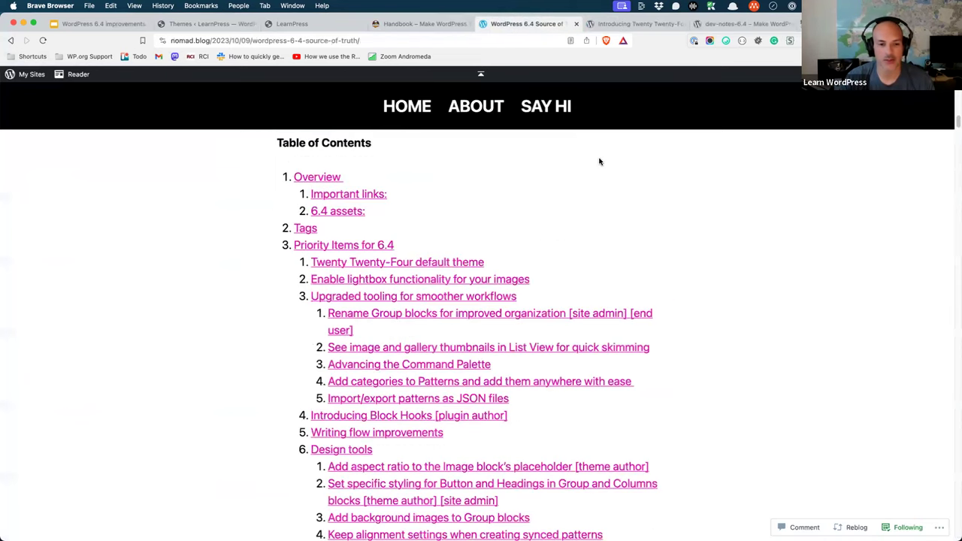
click(440, 314)
scroll(643, 301, up, 3)
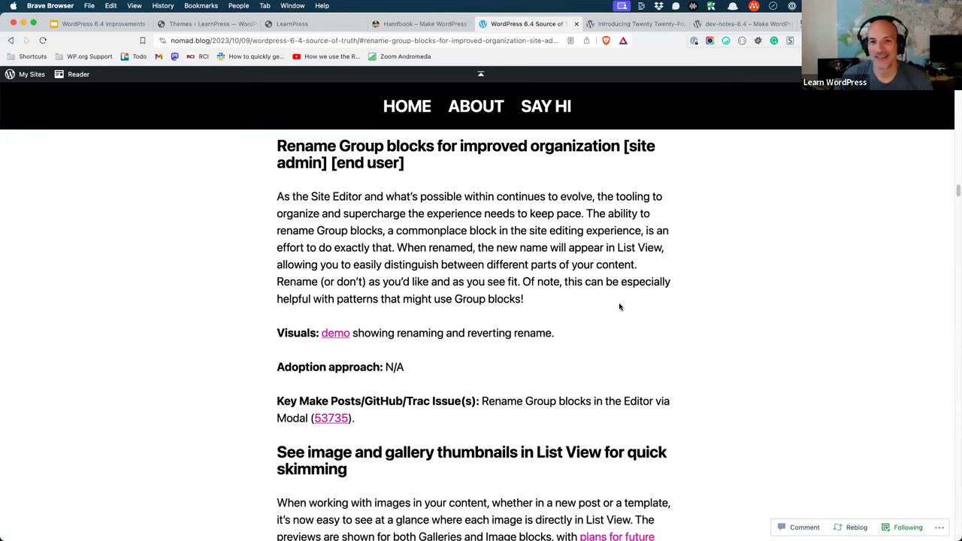
Return to the LearnPress admin, open the Site Editor and open the Blog Home template for editing
click(631, 23)
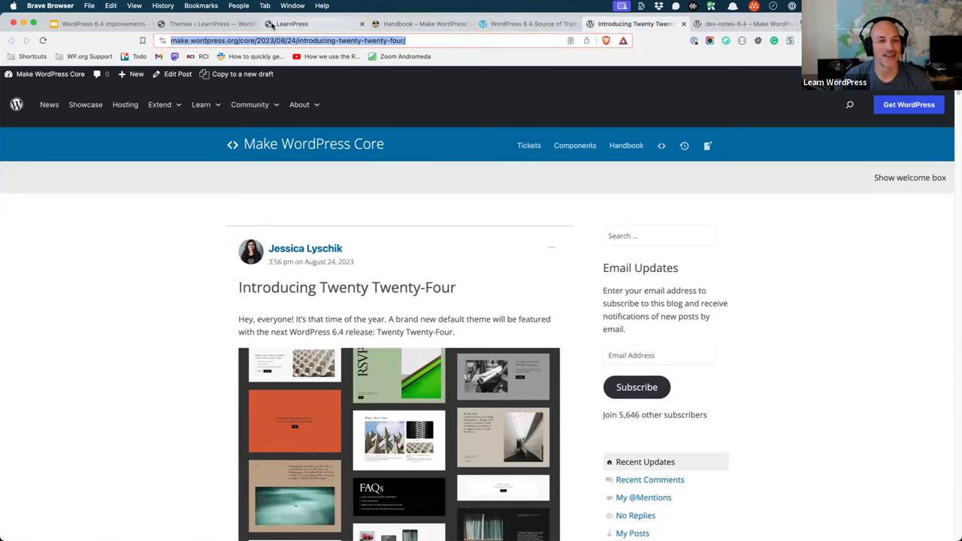
click(272, 25)
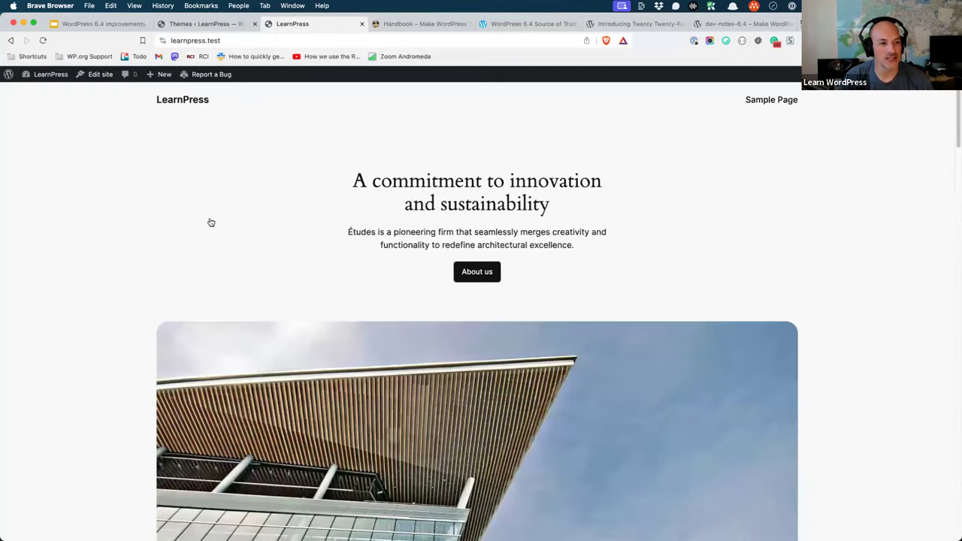
key(ctrl+shift+Tab)
click(33, 230)
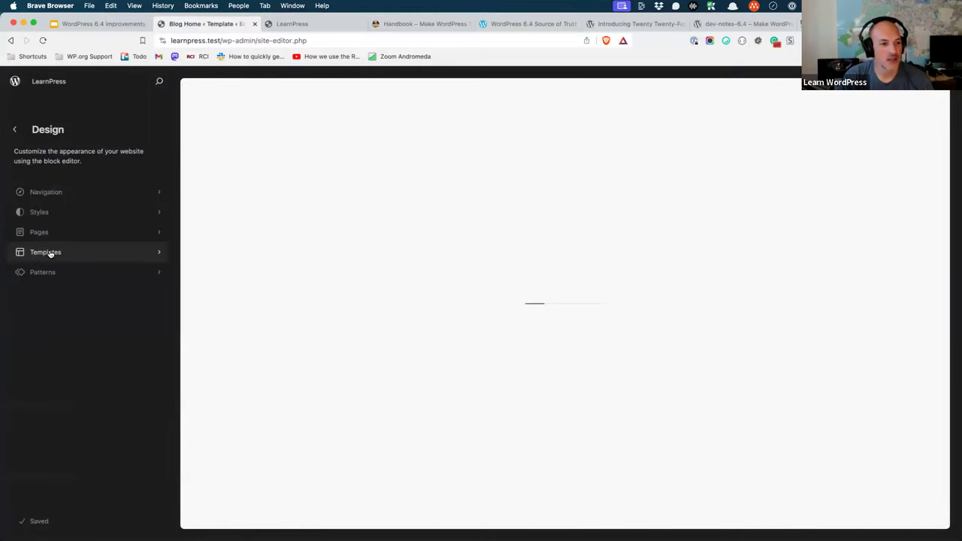
click(50, 254)
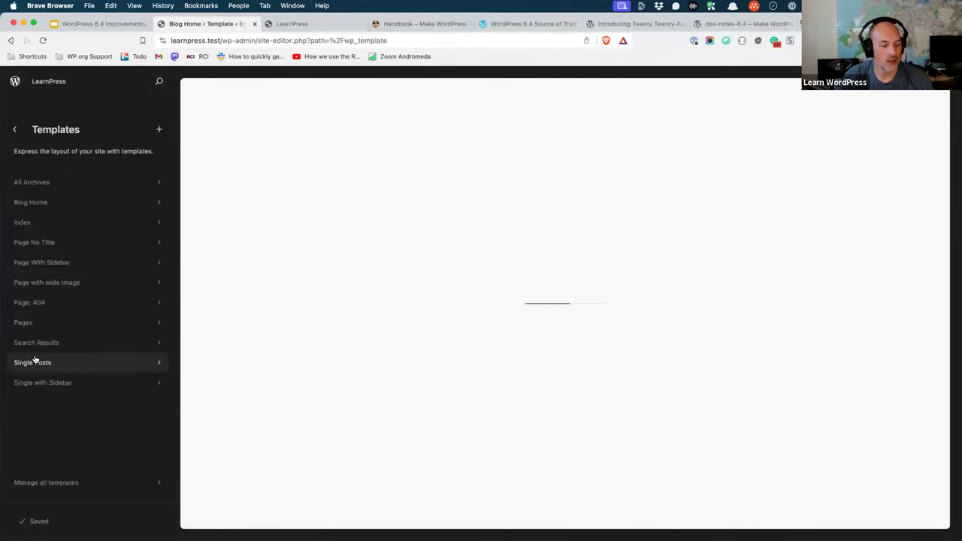
click(37, 204)
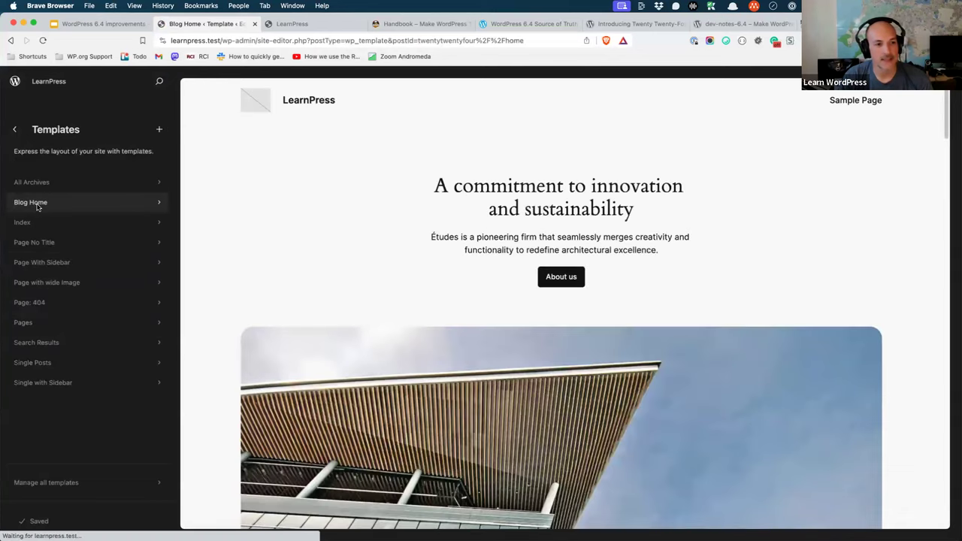
click(160, 129)
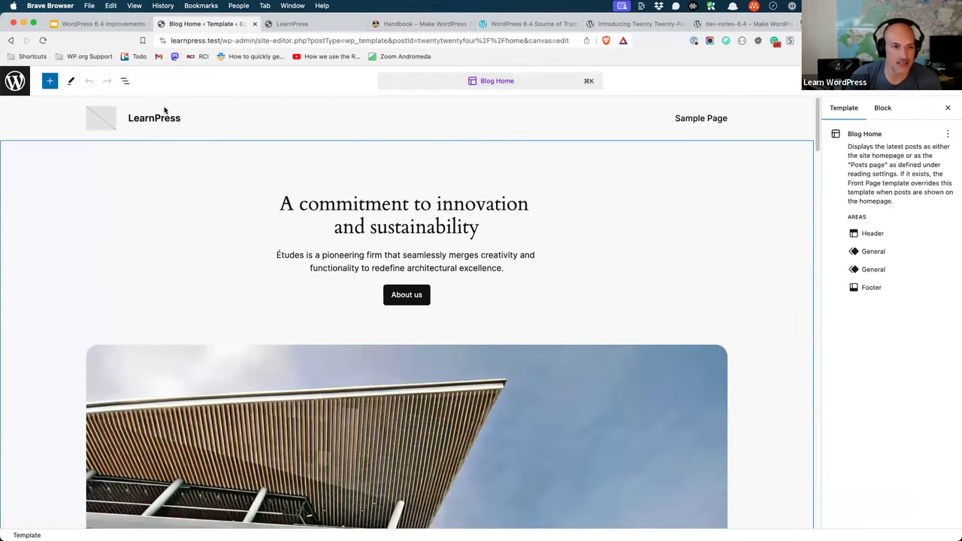
Show the template's List View, expand the top-level Group between Header and Footer, and rename it Main Container
click(125, 81)
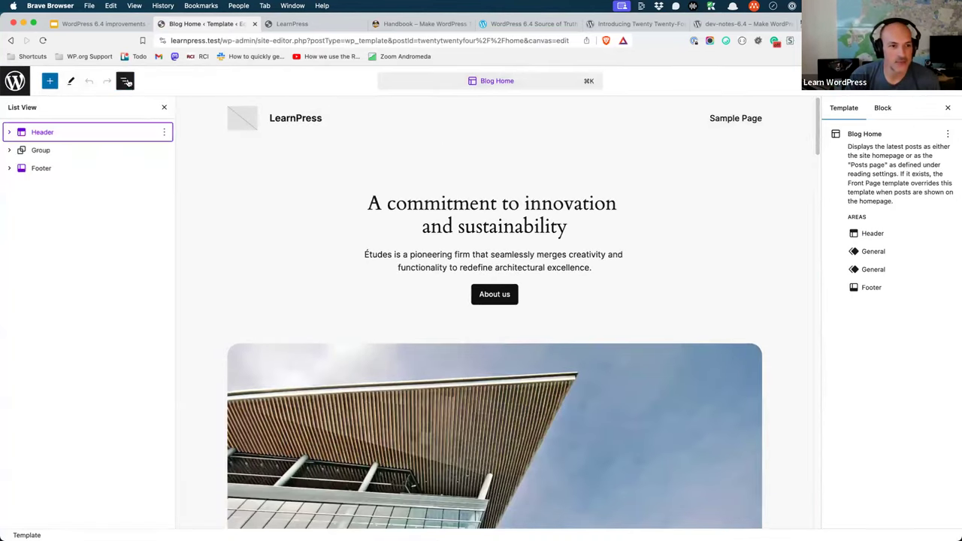
click(34, 151)
click(10, 151)
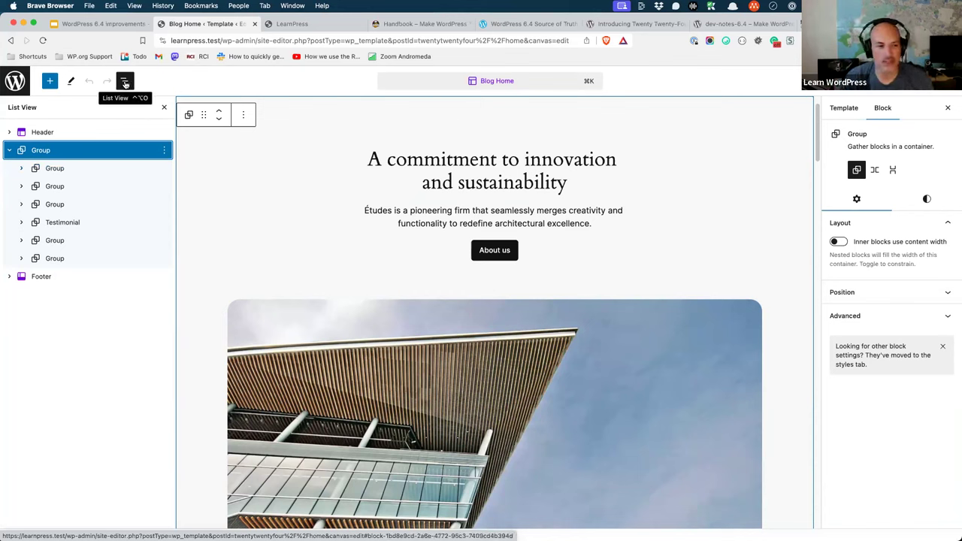
click(165, 151)
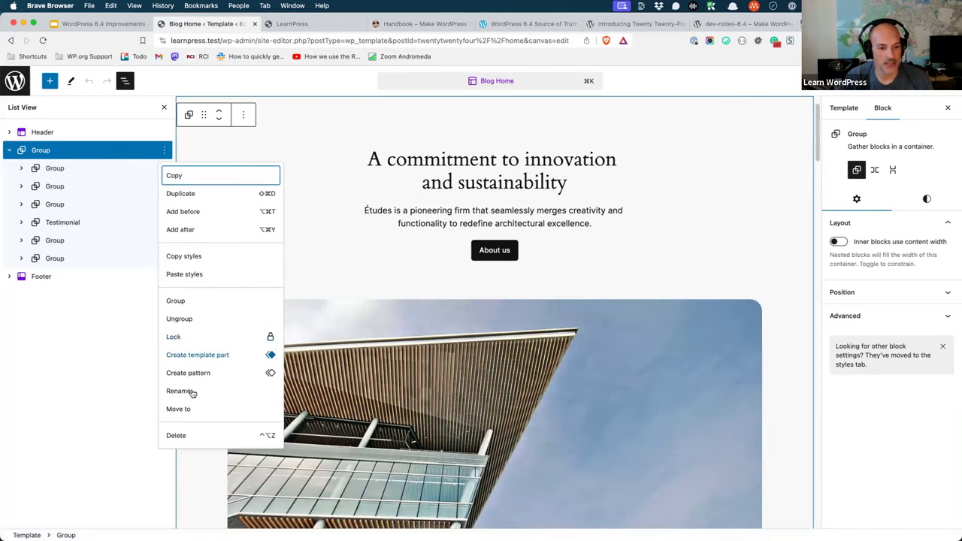
click(193, 393)
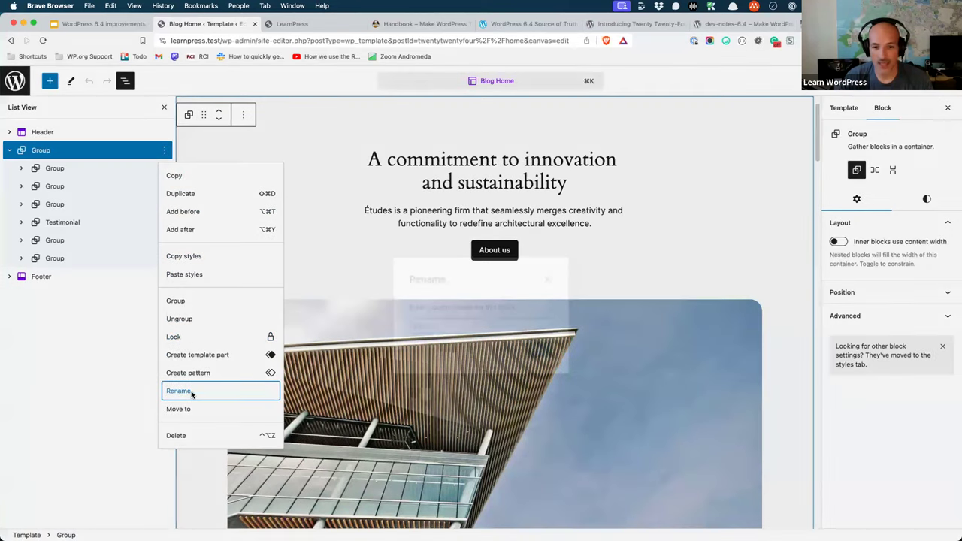
text(Main Container)
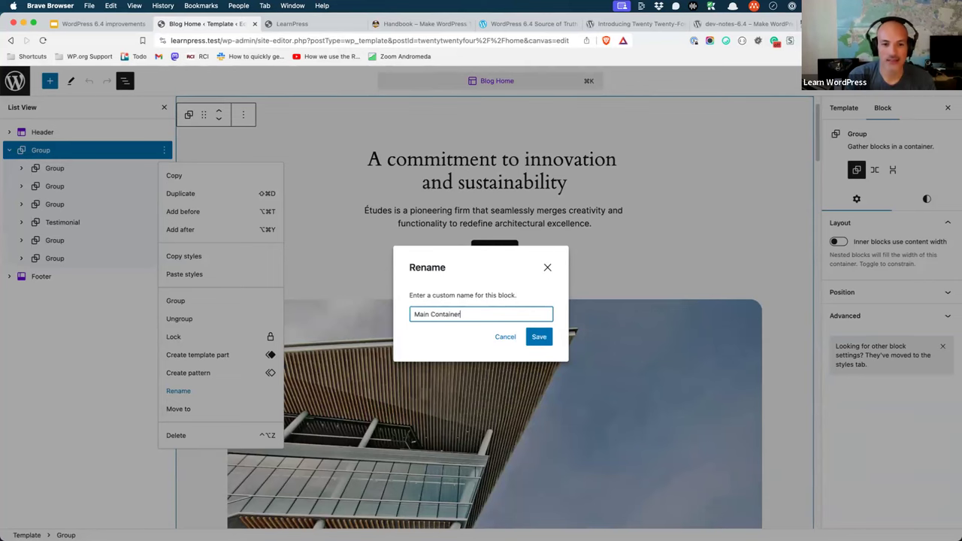
key(Return)
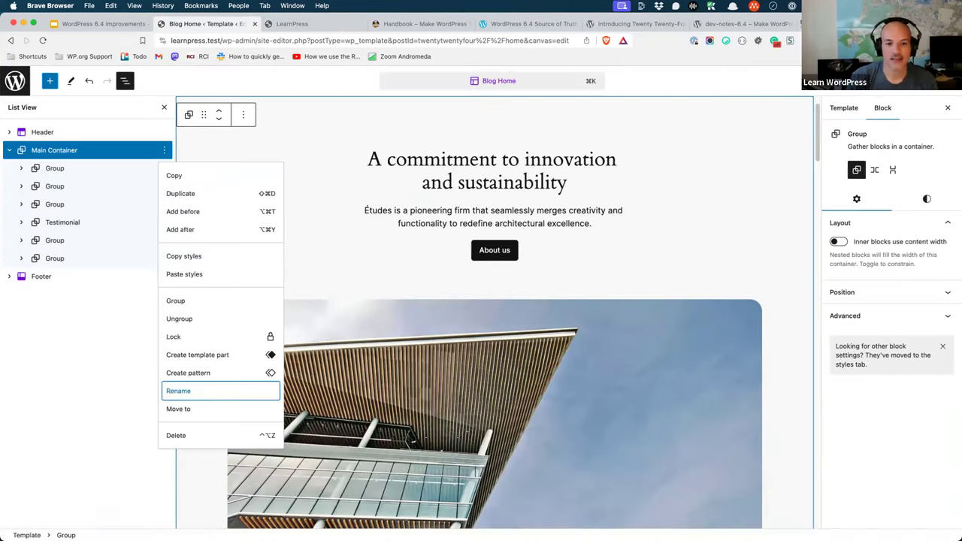
Rename the first Group inside Main Container, which holds the intro text and building image, as Heading
click(72, 172)
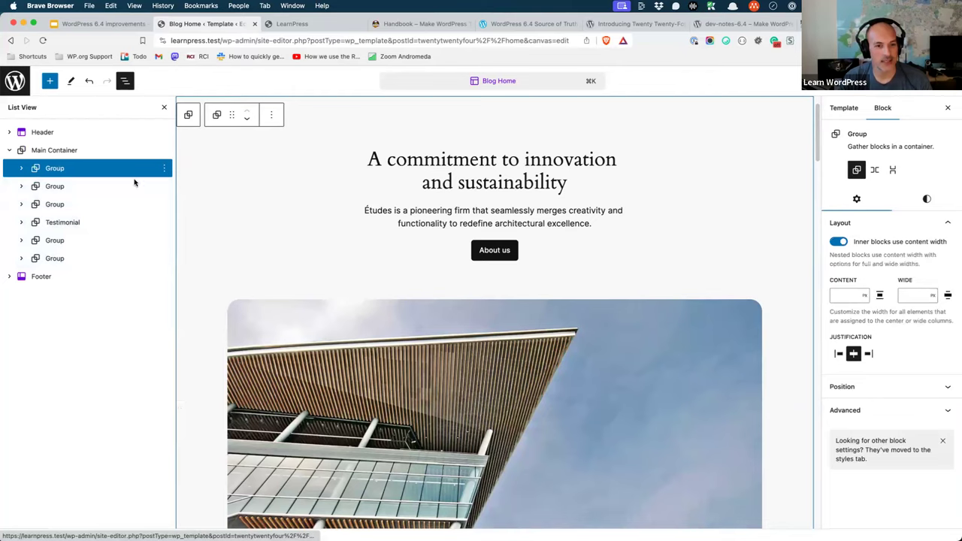
scroll(292, 215, down, 5)
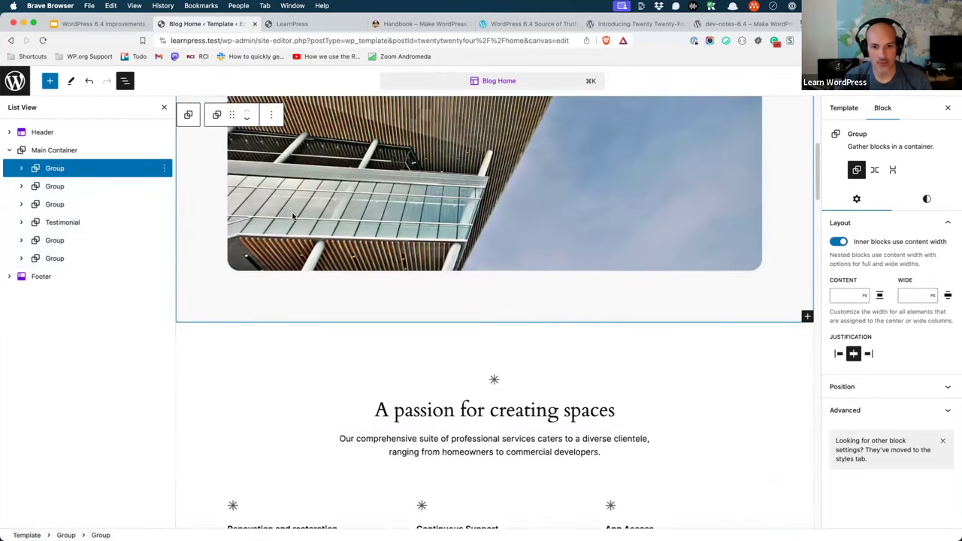
scroll(292, 215, up, 5)
scroll(293, 215, down, 2)
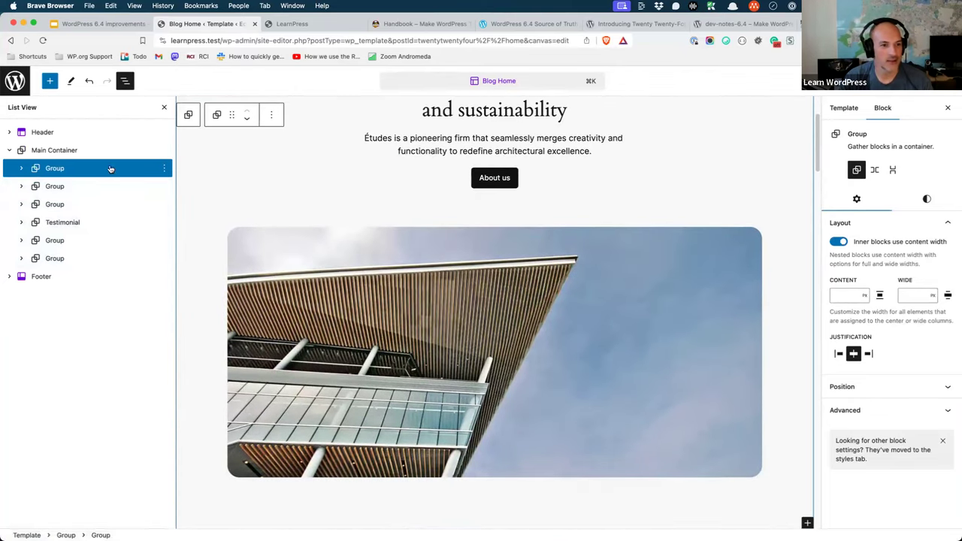
click(164, 169)
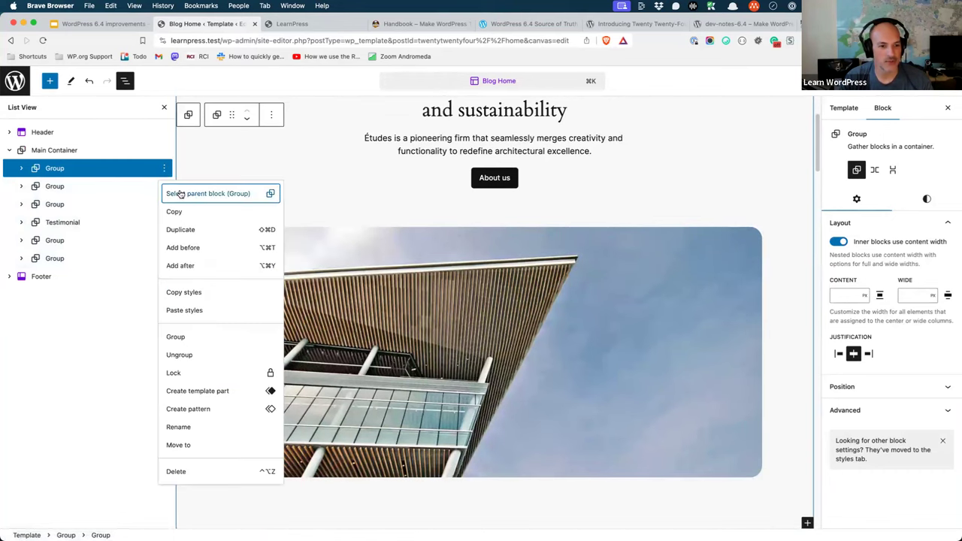
click(188, 426)
text(Had)
key(BackSpace)
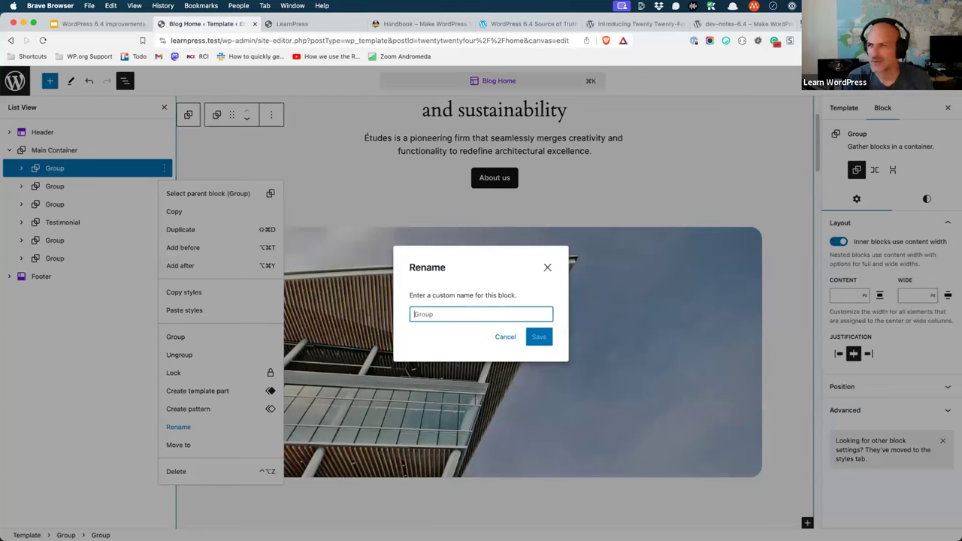
text(Heading)
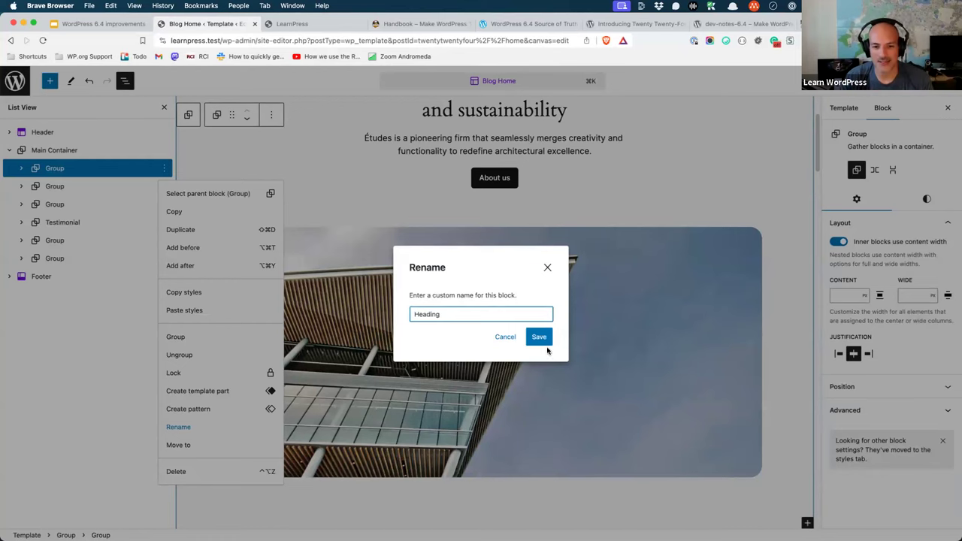
click(543, 339)
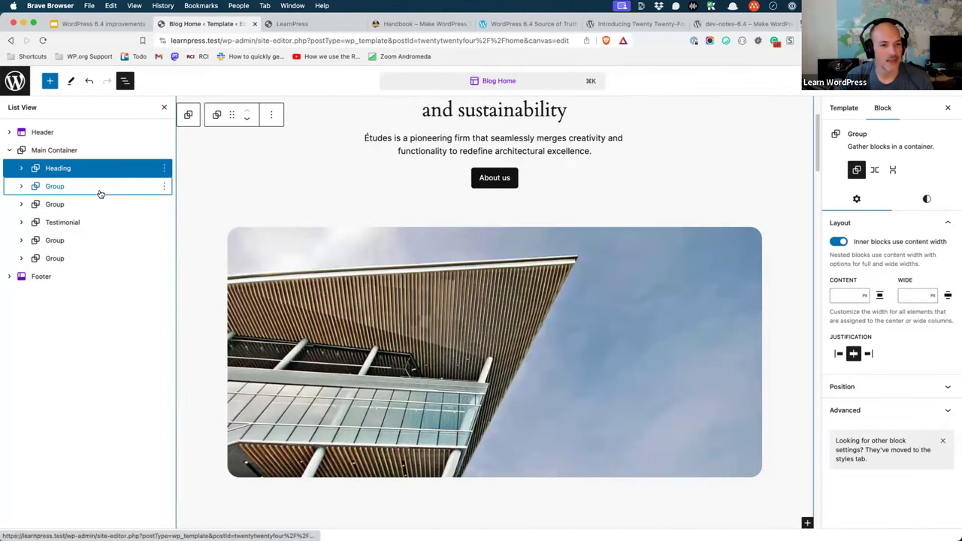
Rename the second Group inside Main Container, with the "A passion for creating spaces" content, as Featured Area
click(100, 194)
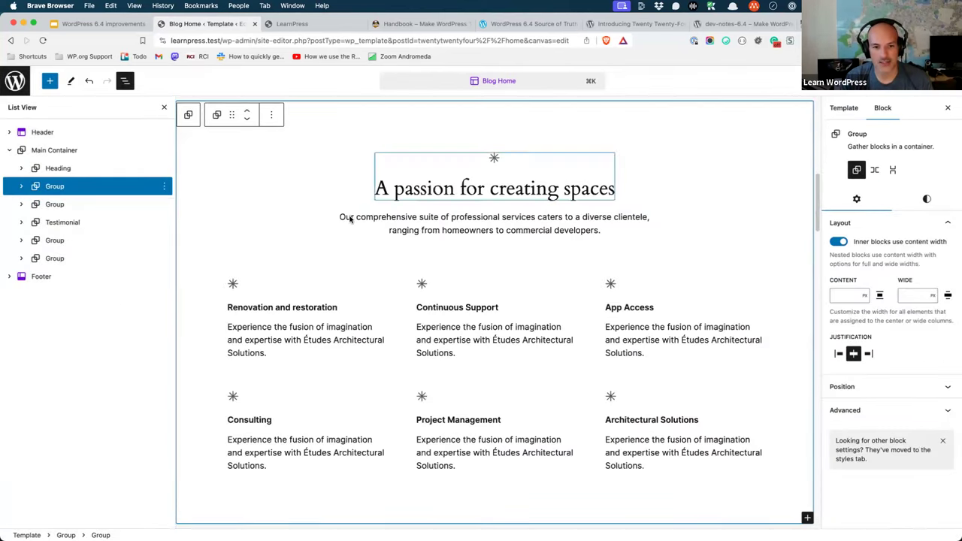
right_click(58, 187)
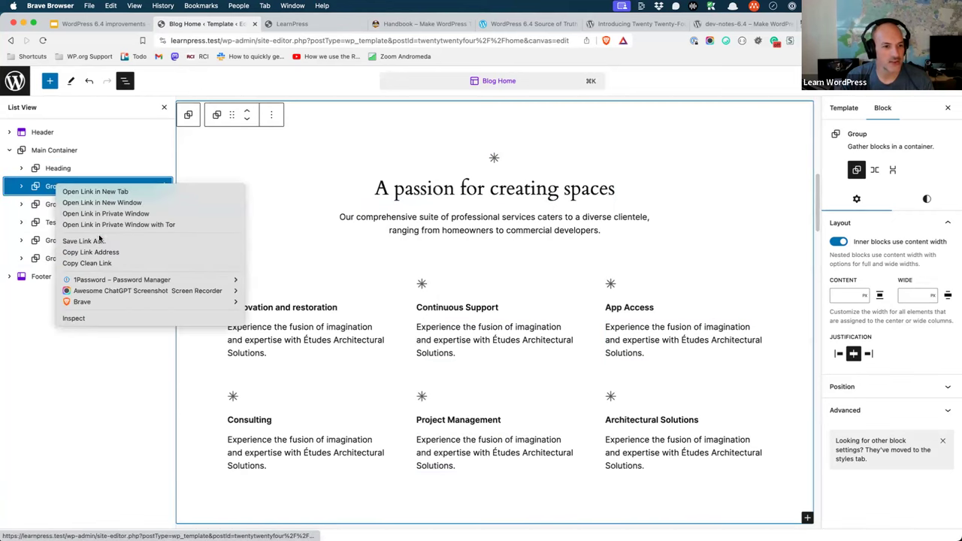
key(Escape)
click(165, 186)
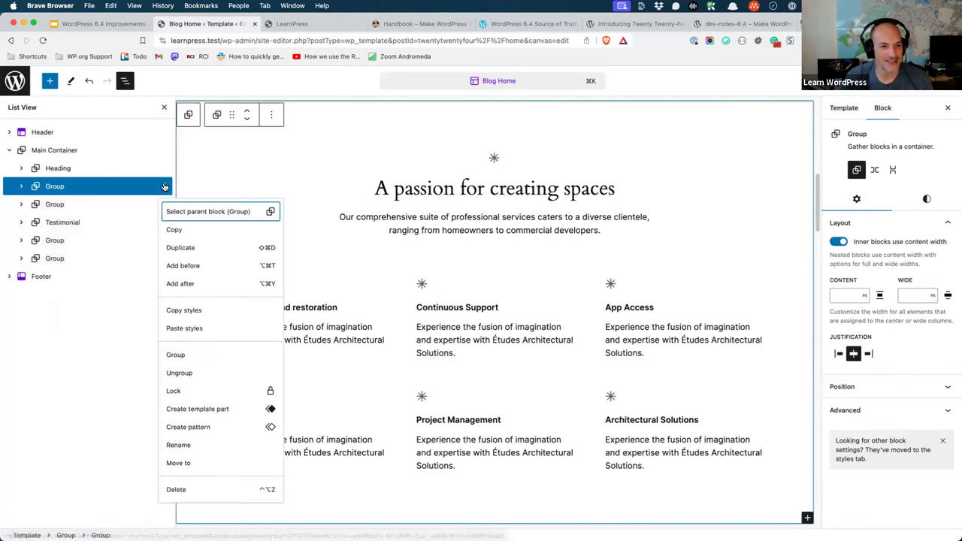
click(206, 445)
text(Featured Ar)
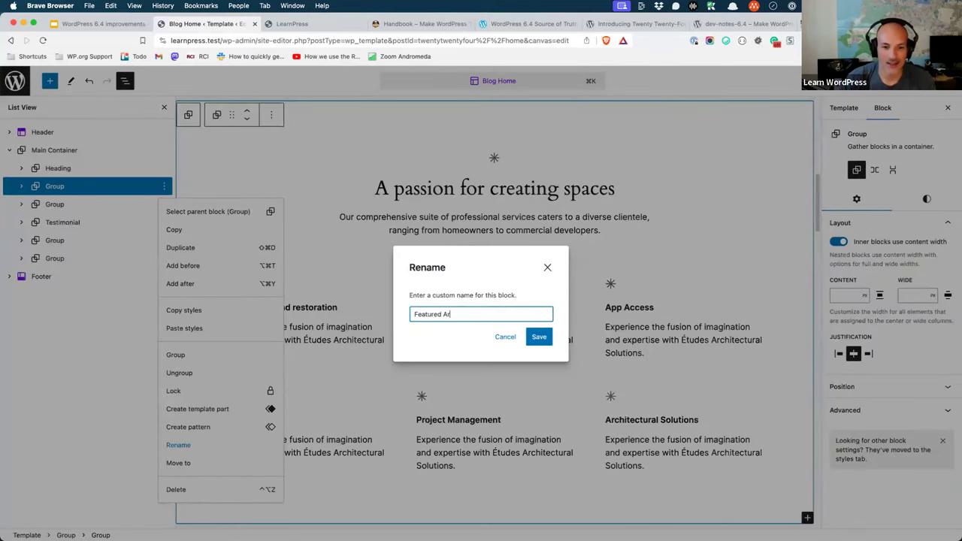
text(ea)
click(538, 337)
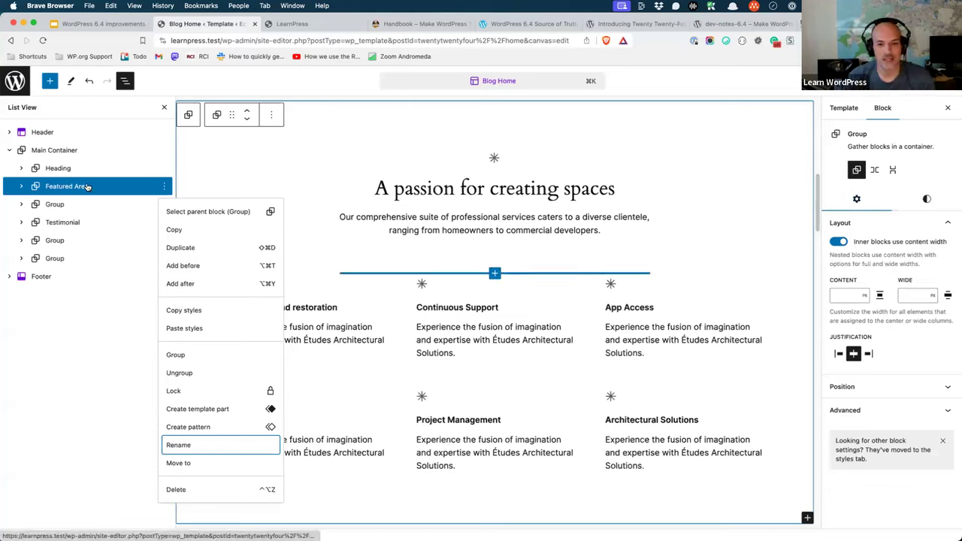
Select the named and unnamed groups inside Main Container in turn to compare how easily their sections can be identified
click(59, 206)
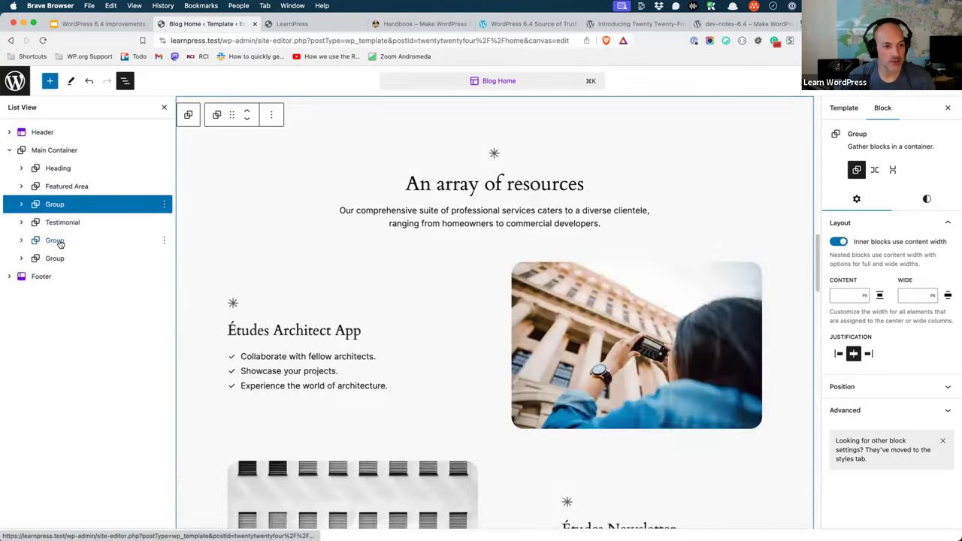
click(59, 241)
click(58, 186)
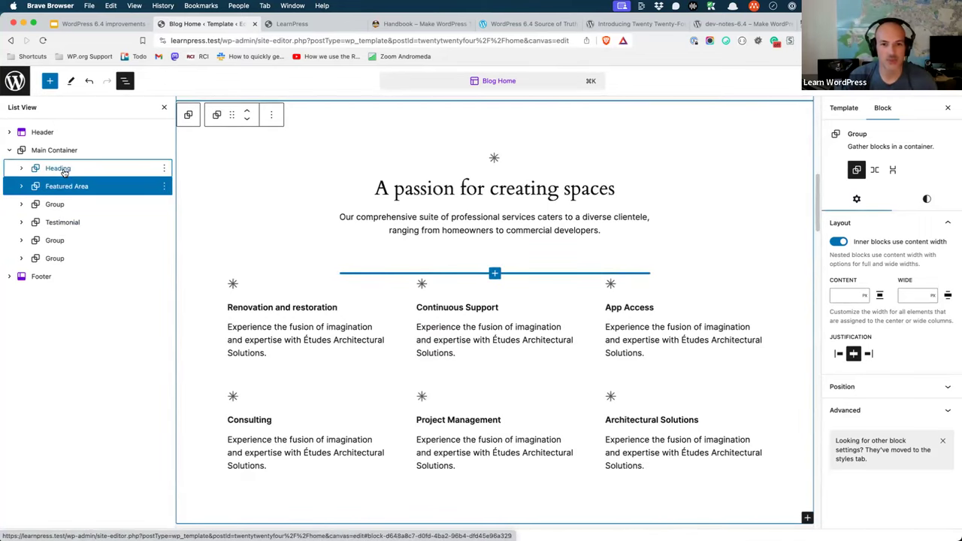
click(64, 170)
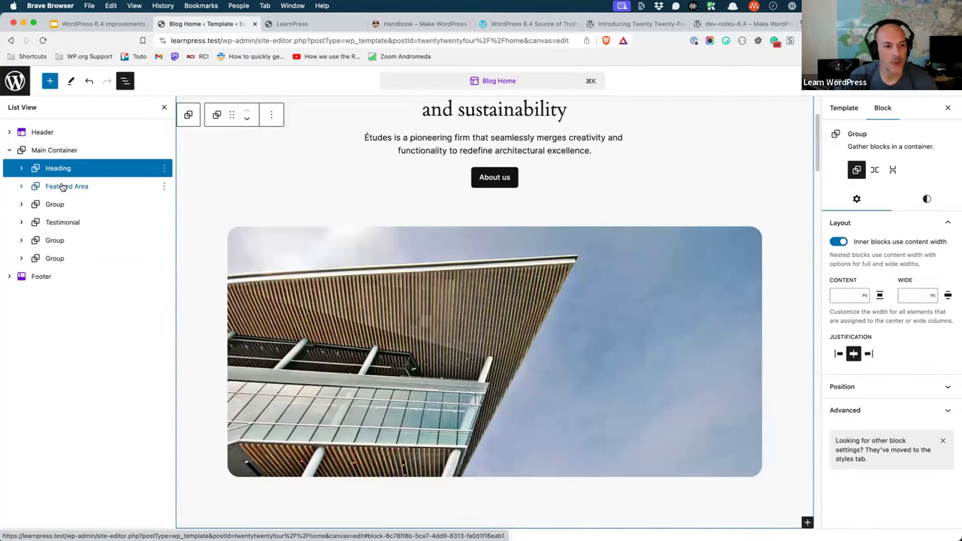
click(63, 187)
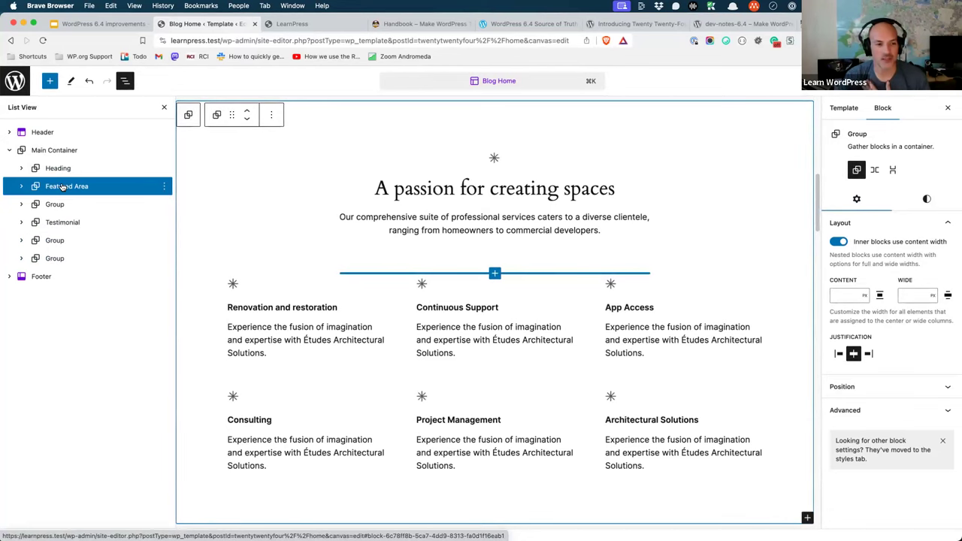
click(56, 204)
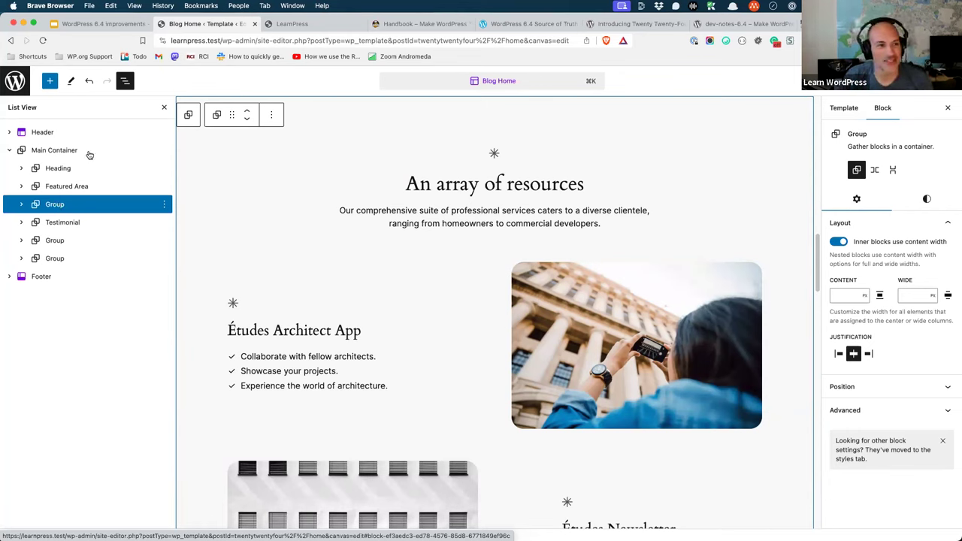
Go back to the table of contents in the WordPress 6.4 Source of Truth and look through the Priority Items for 6.4
click(500, 24)
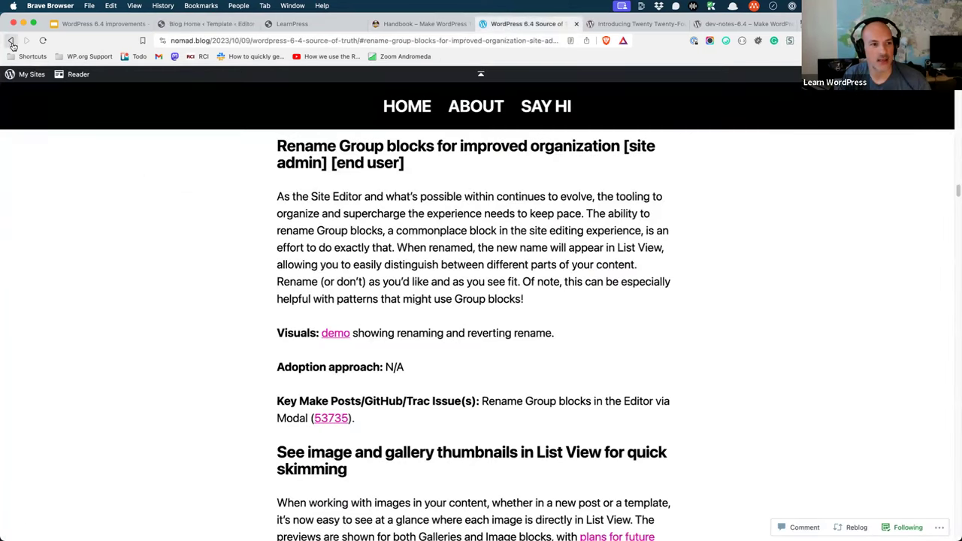
key(super+Left)
scroll(596, 280, down, 3)
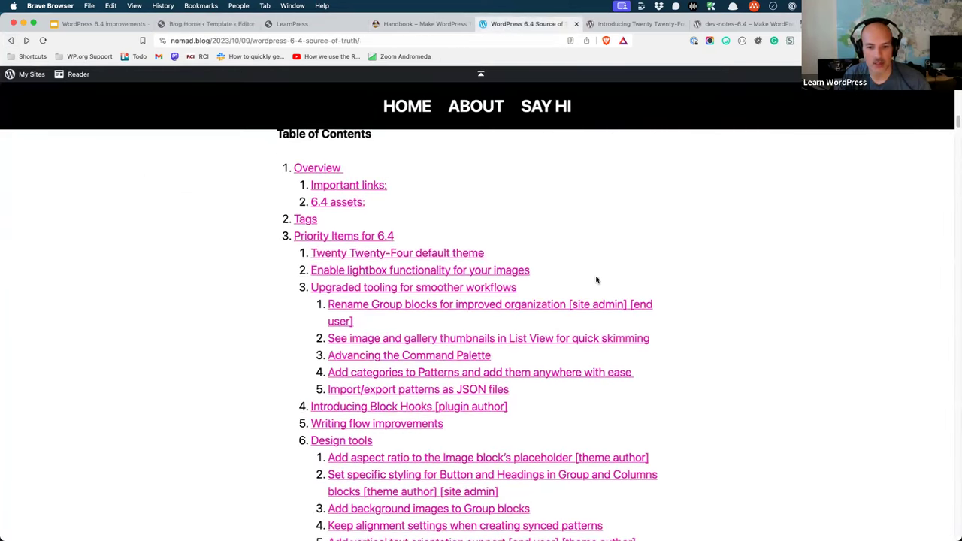
scroll(597, 279, down, 3)
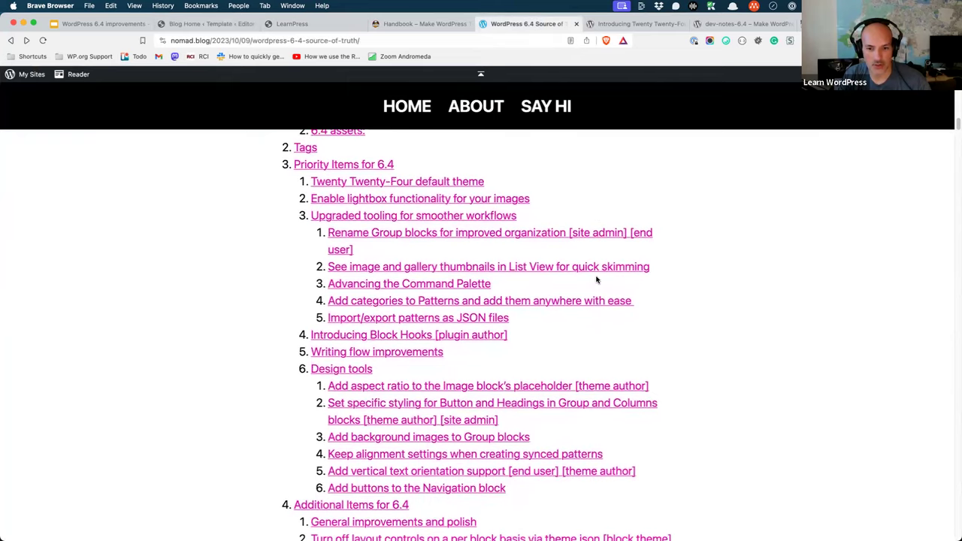
Look through the Design tools entries in the table of contents, down to adding background images to Group blocks
scroll(597, 280, down, 2)
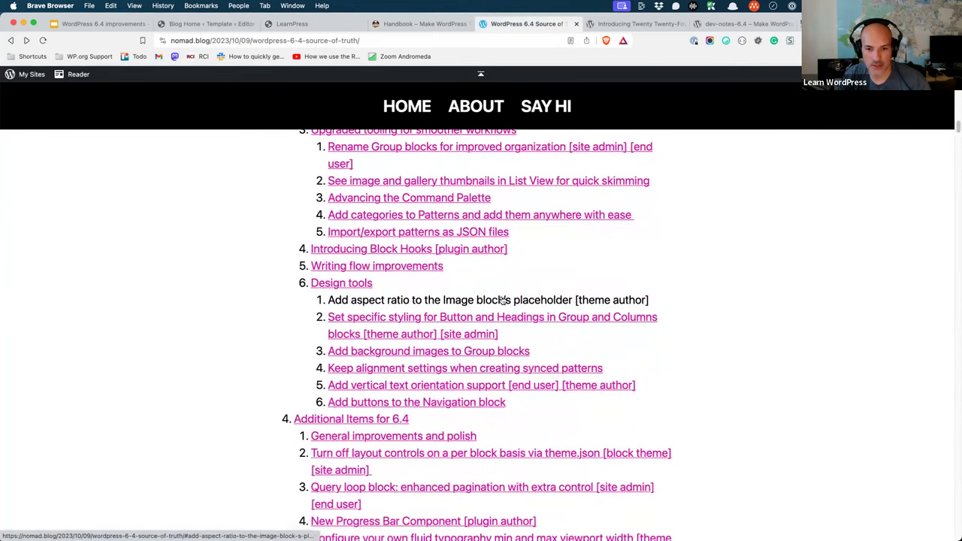
scroll(547, 300, down, 1)
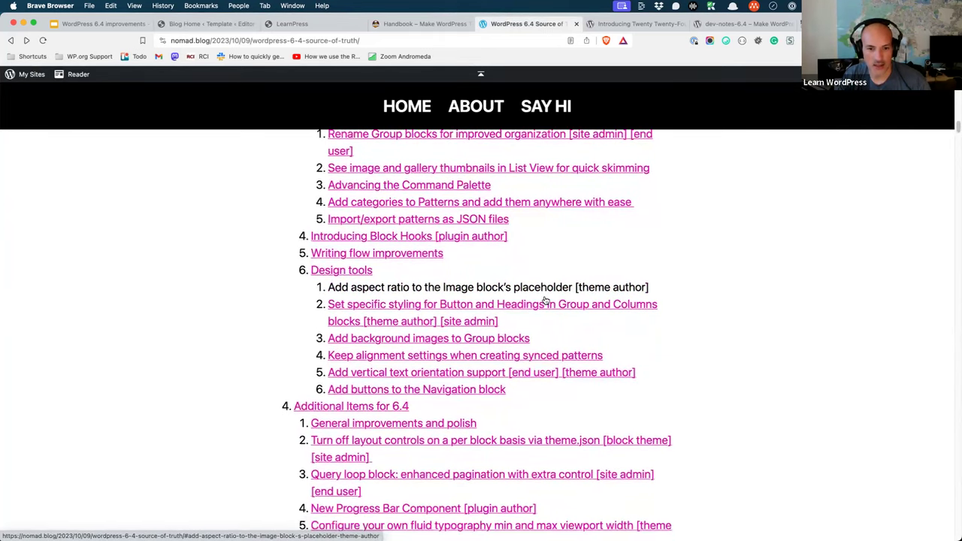
scroll(480, 293, down, 1)
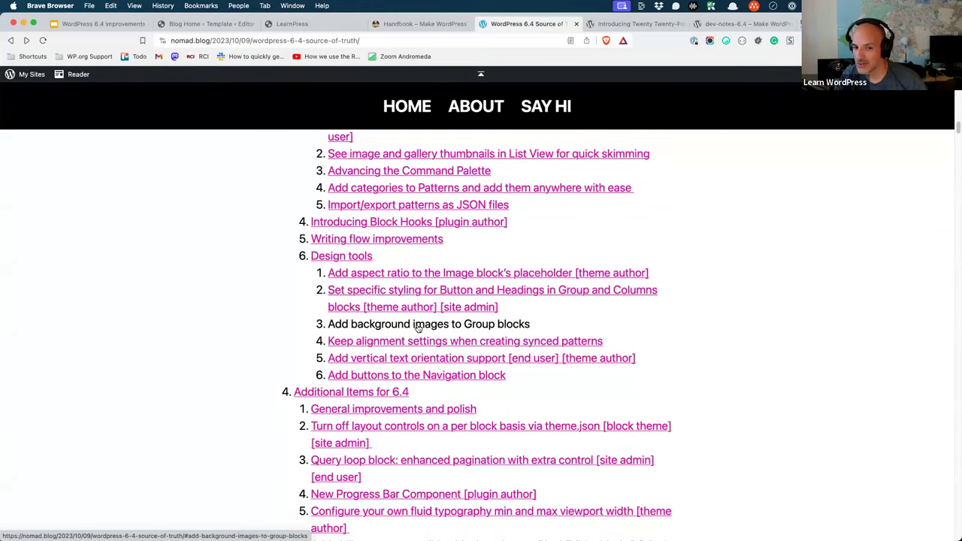
Switch to the Blog Home template and check the unnamed groups in Main Container, ending with Featured Area selected
click(221, 29)
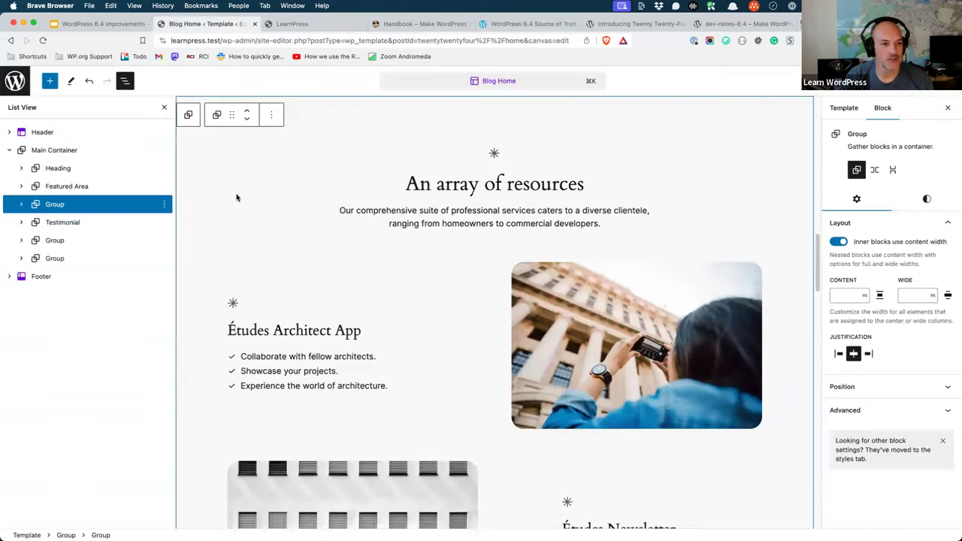
click(64, 241)
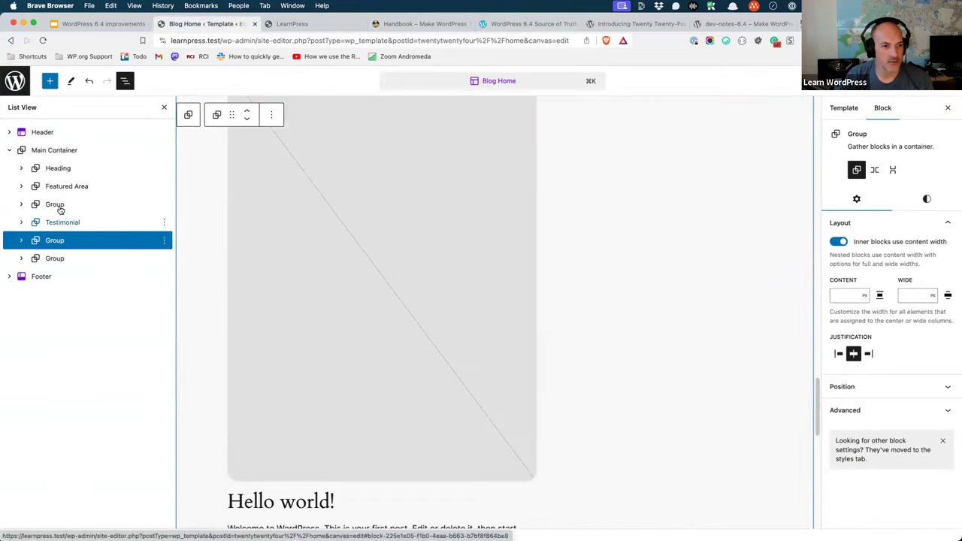
click(60, 208)
click(66, 186)
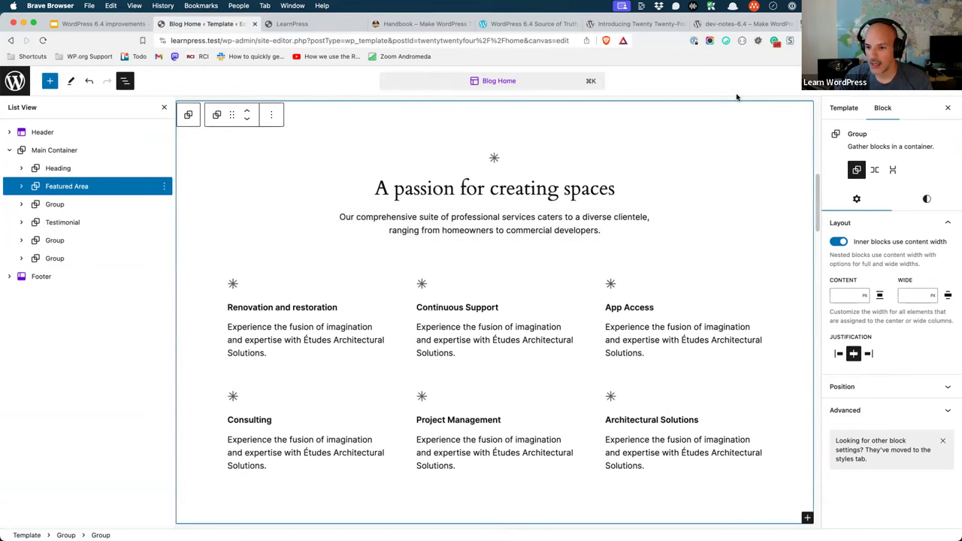
Open the Source of Truth section on adding background images to Group blocks and its linked demo video in new tabs
click(530, 23)
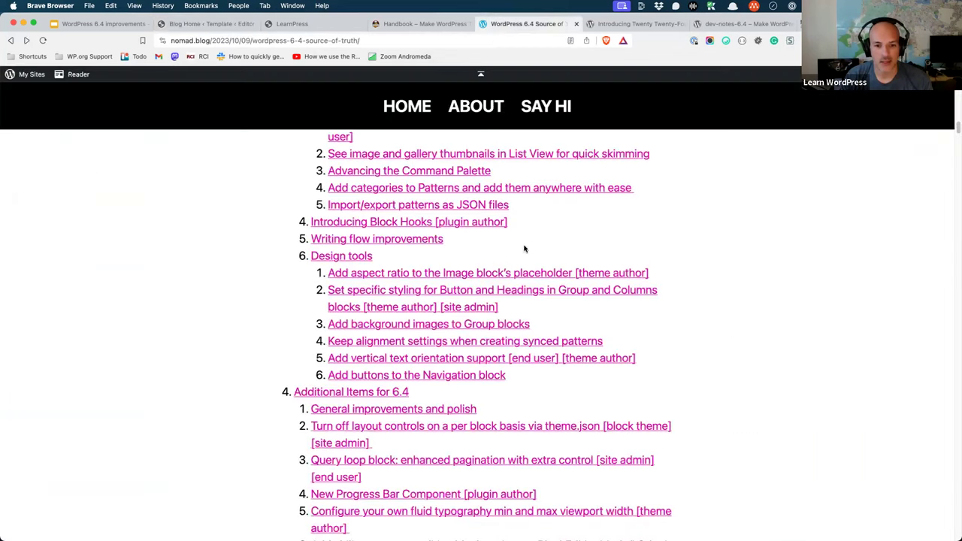
super+click(450, 323)
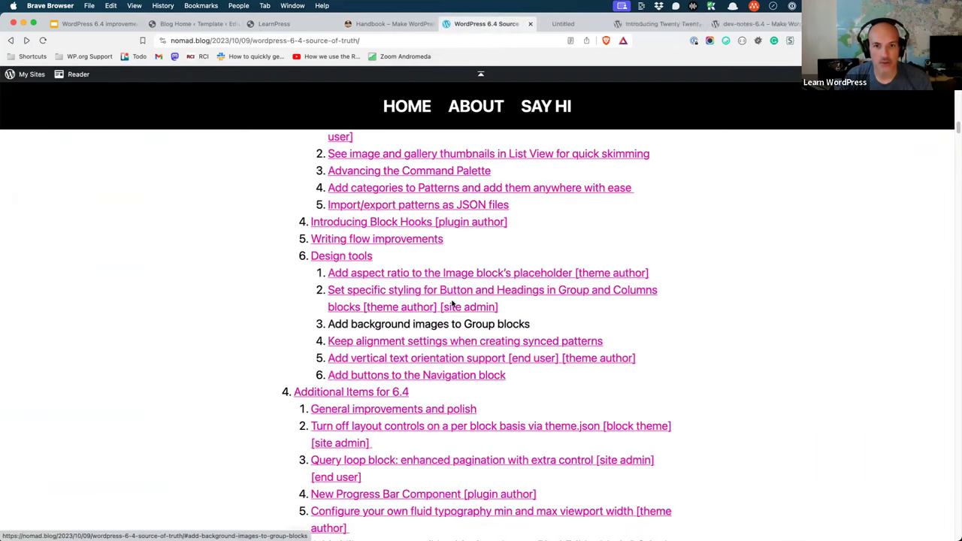
click(565, 23)
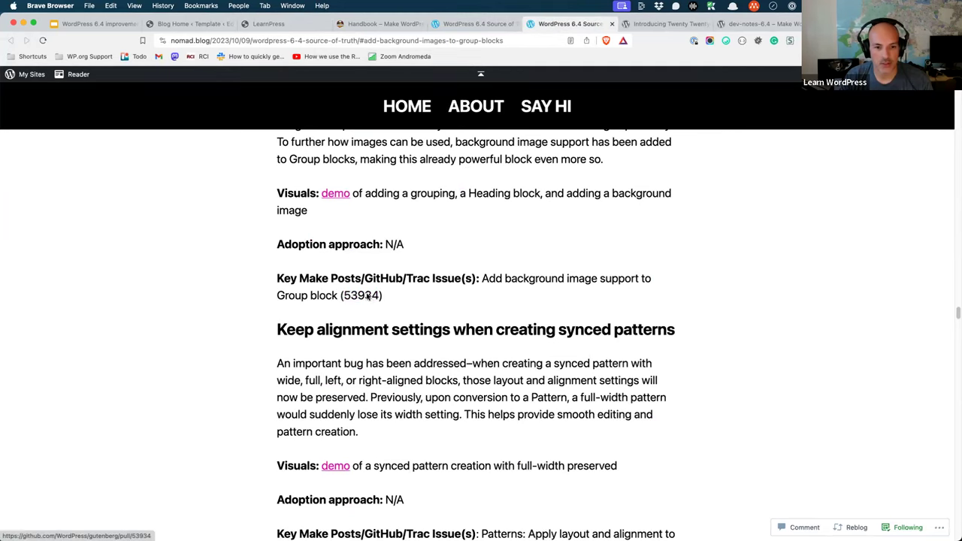
super+click(341, 196)
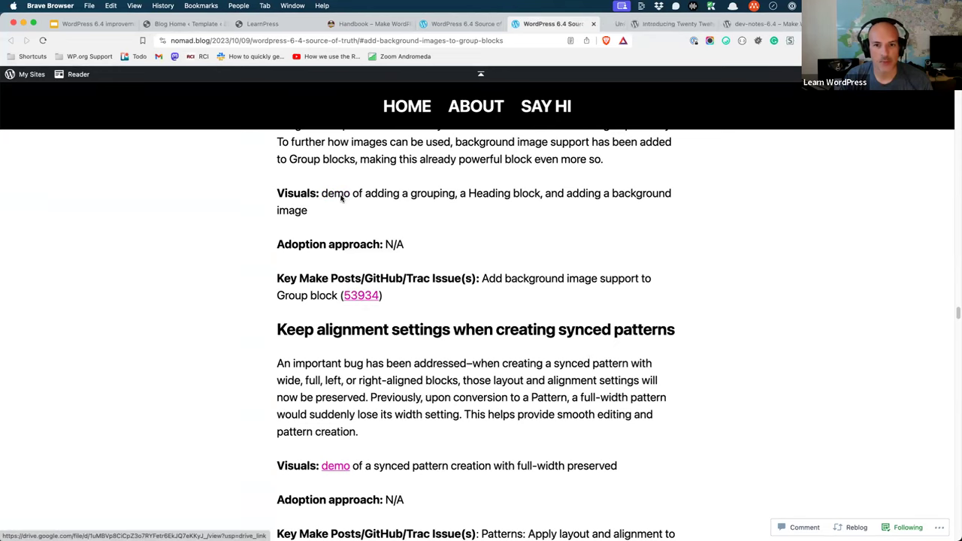
key(ctrl+Tab)
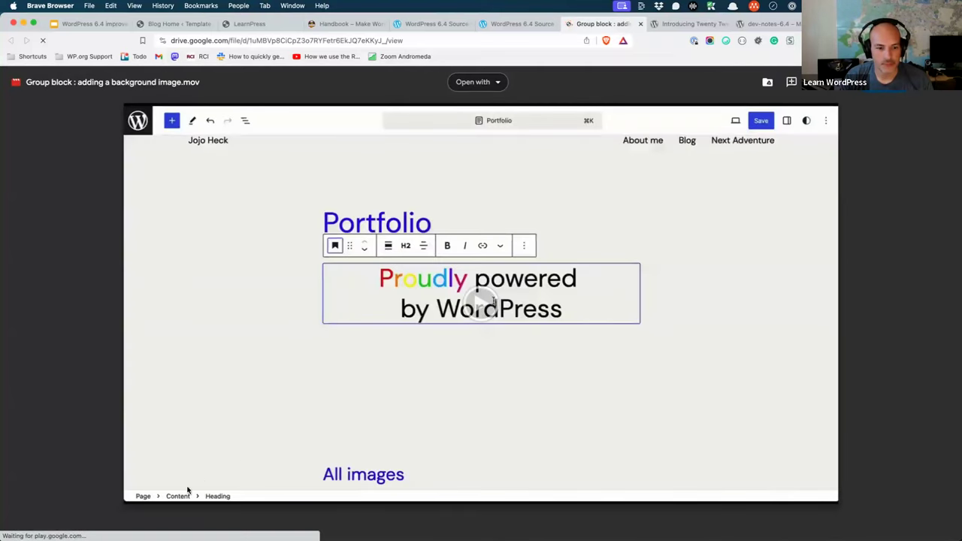
Play the Group block background image demo, pause it, and rewind to 0:08 where the block inspector is being toggled
click(237, 422)
click(164, 492)
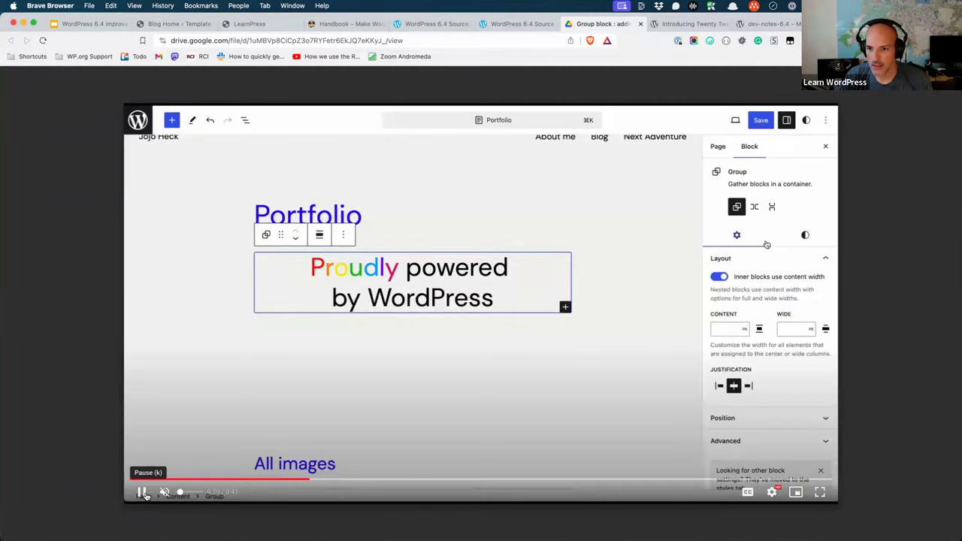
click(145, 494)
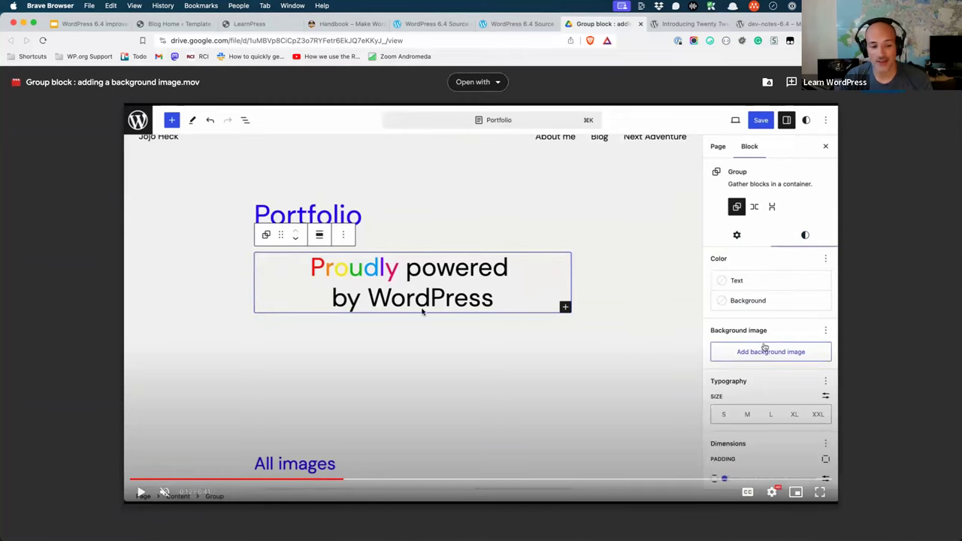
click(296, 480)
click(284, 479)
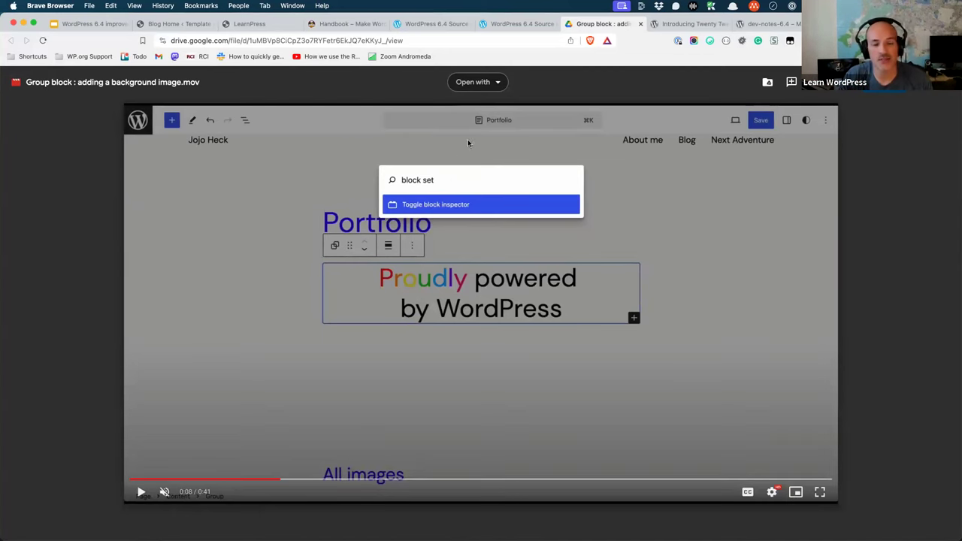
Back in the Blog Home template, upload Five-excited-DnD-adventurers.png from the Desktop as the background image of Featured Area
click(249, 25)
click(158, 24)
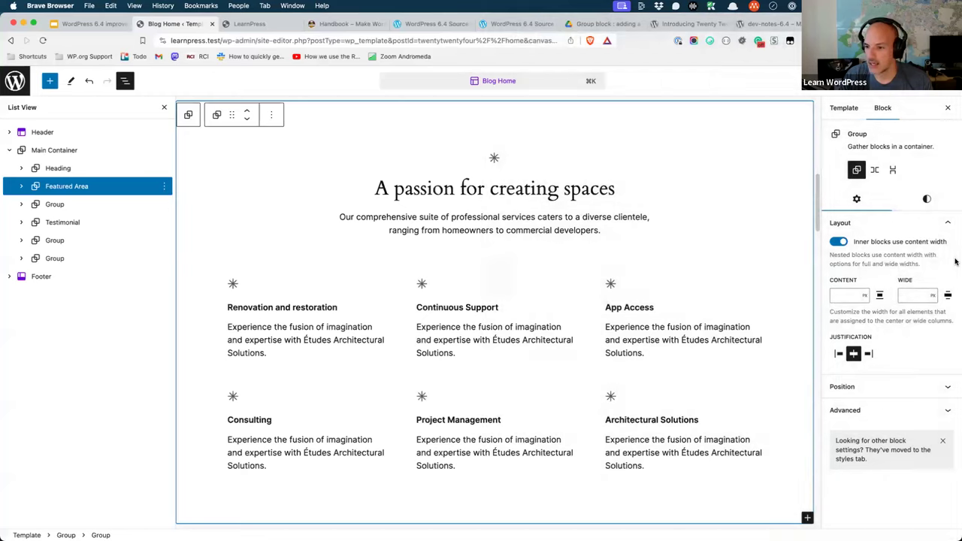
click(98, 186)
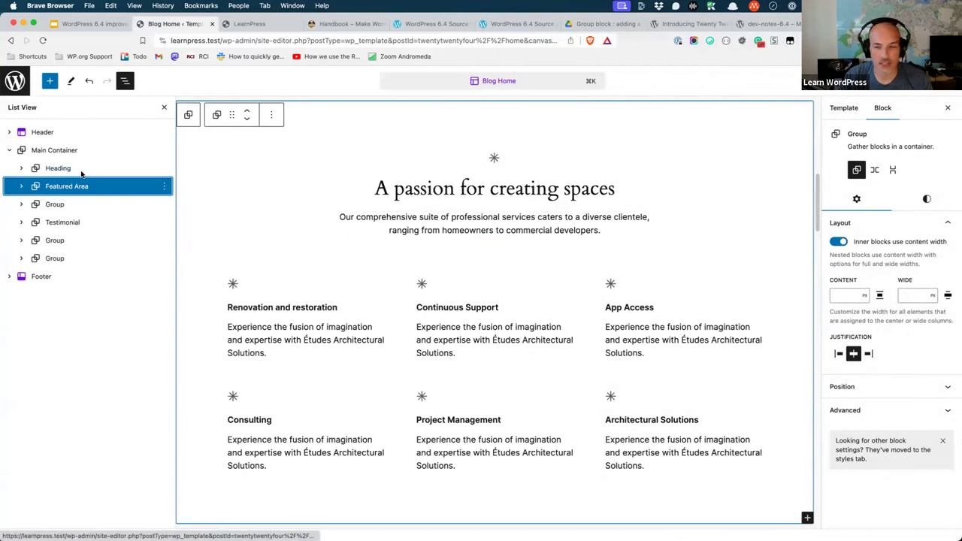
click(929, 202)
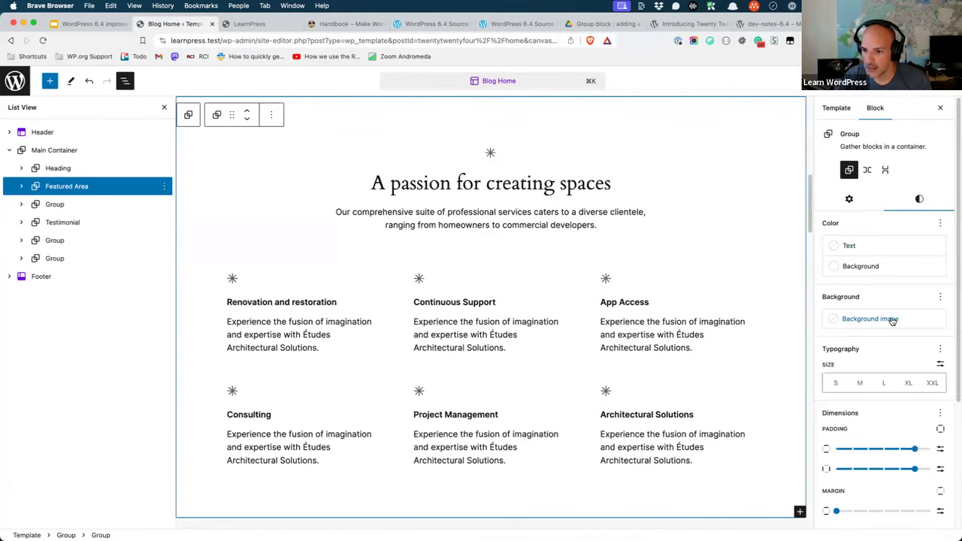
click(877, 320)
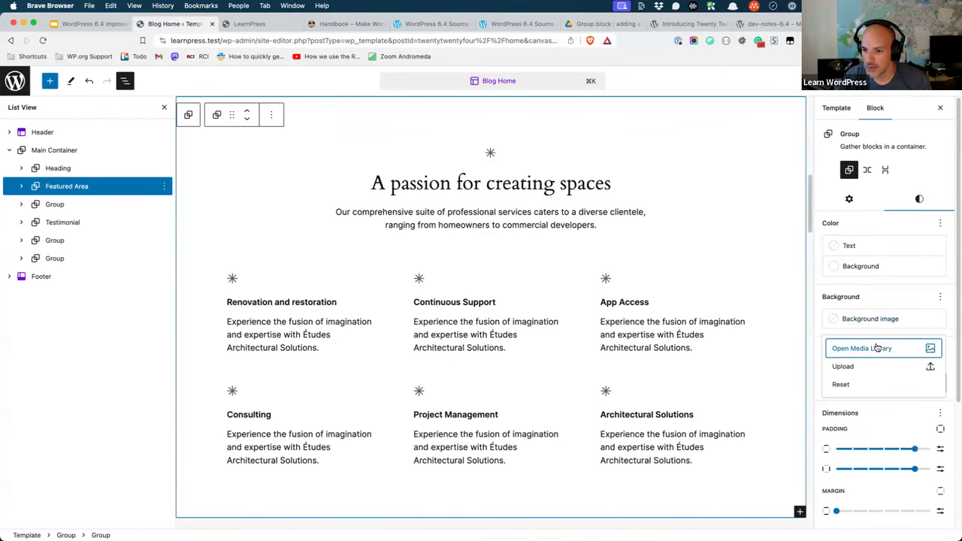
click(909, 365)
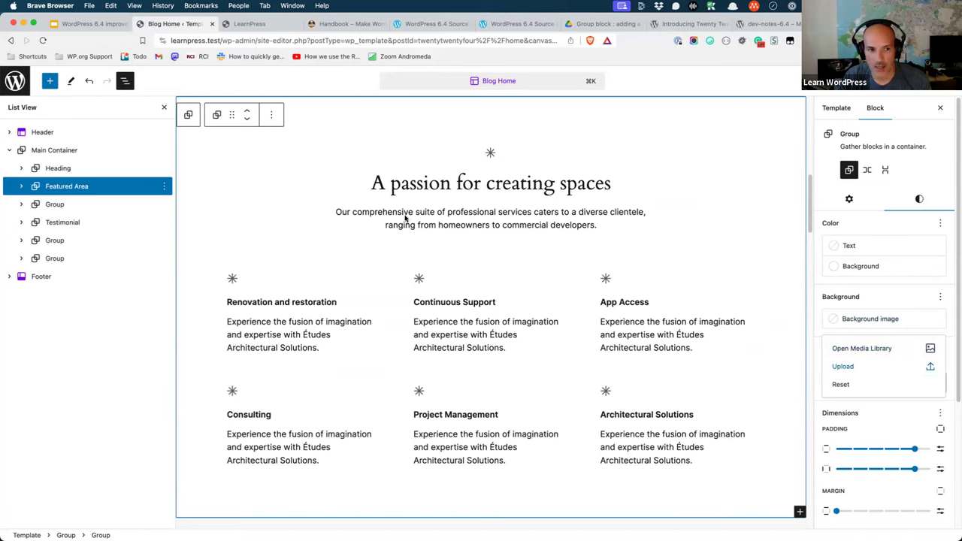
click(135, 131)
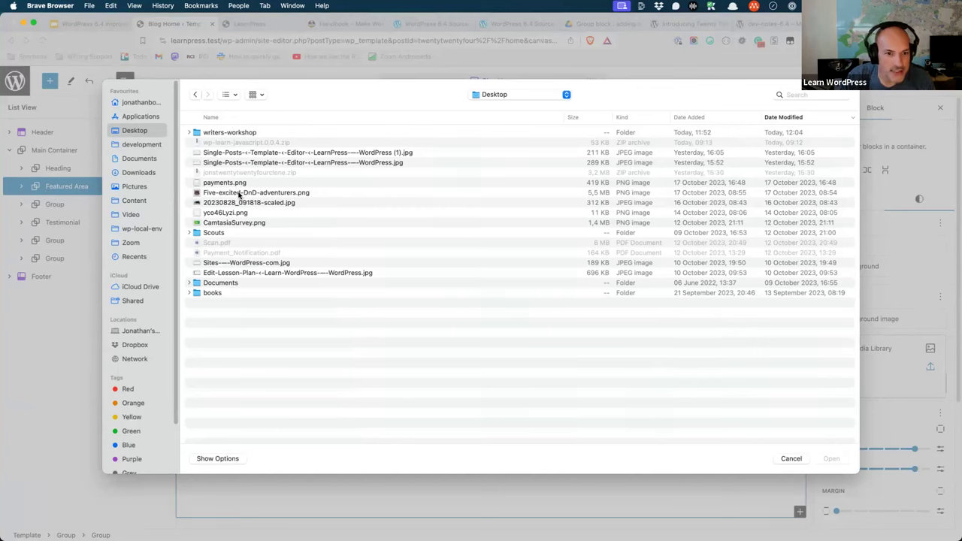
click(239, 194)
click(829, 458)
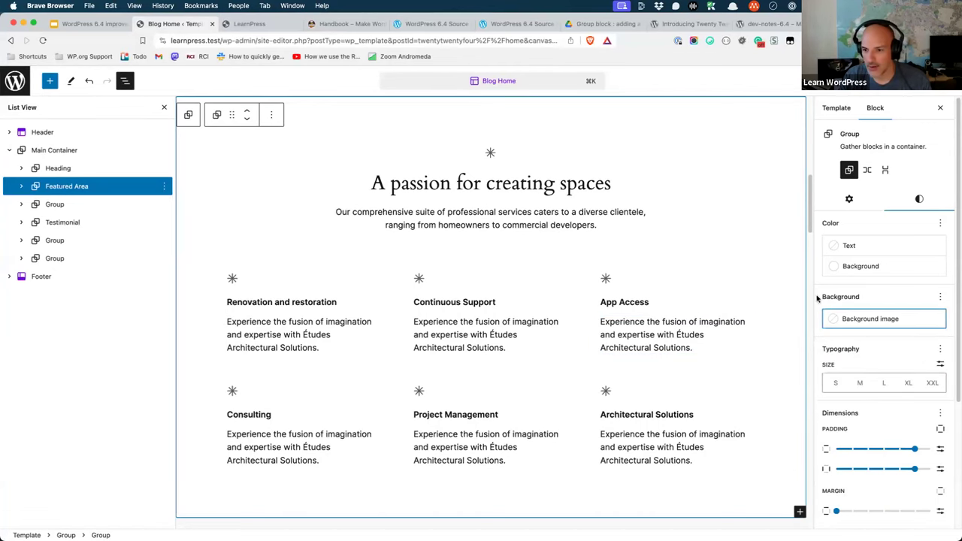
Set the adventurers picture from the Media Library as Featured Area's background image
scroll(736, 282, down, 2)
scroll(736, 283, up, 3)
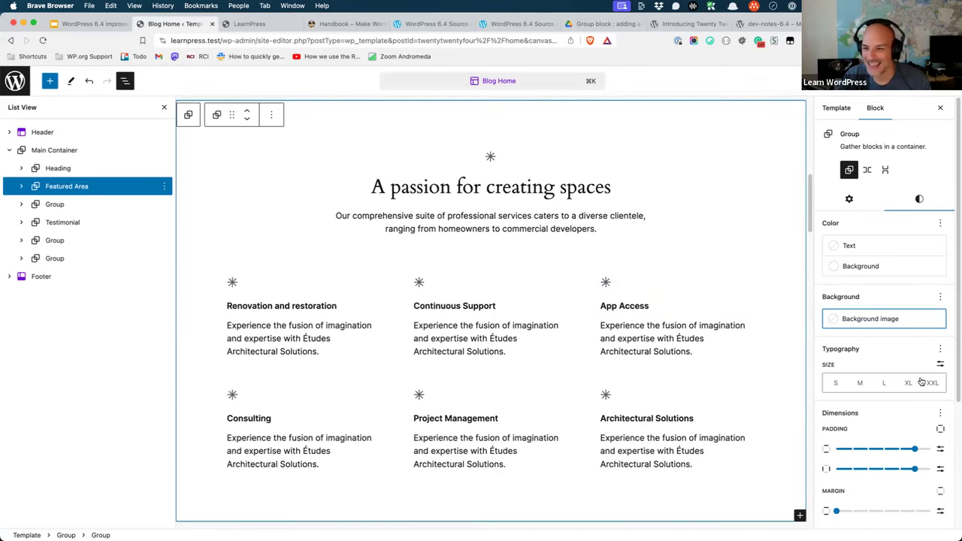
click(939, 296)
click(939, 296)
click(869, 319)
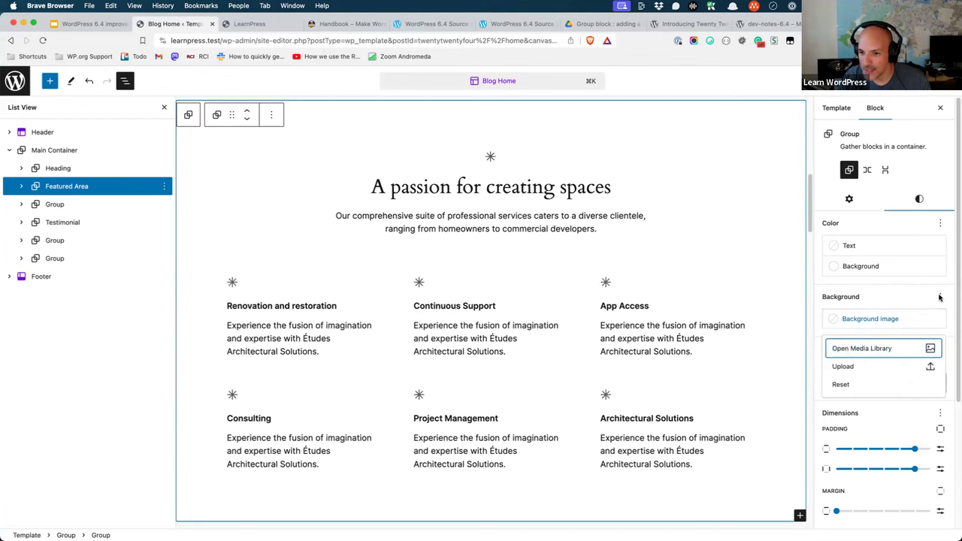
click(860, 346)
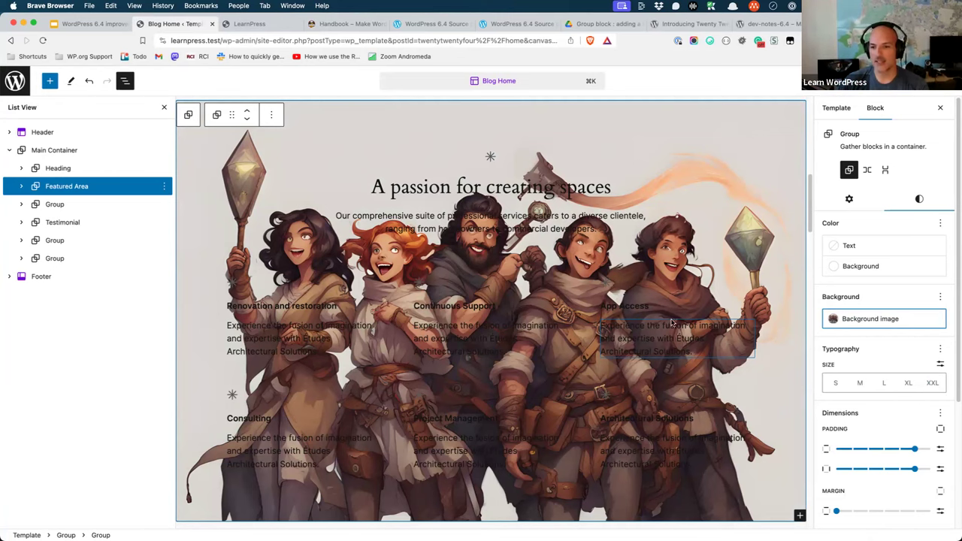
Inspect how the background image covers the Featured Area content and expand the group to show its nested blocks
scroll(686, 305, down, 1)
scroll(686, 304, down, 1)
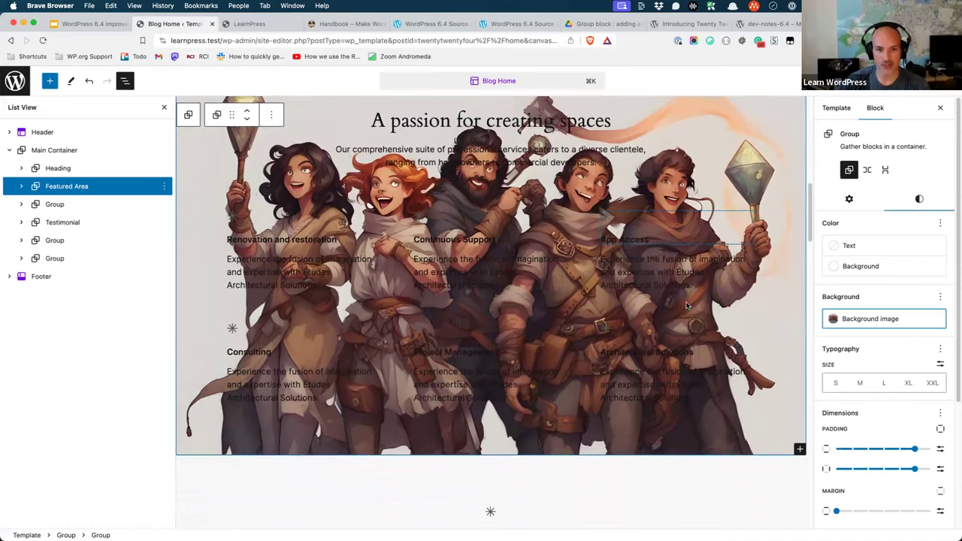
scroll(686, 305, up, 2)
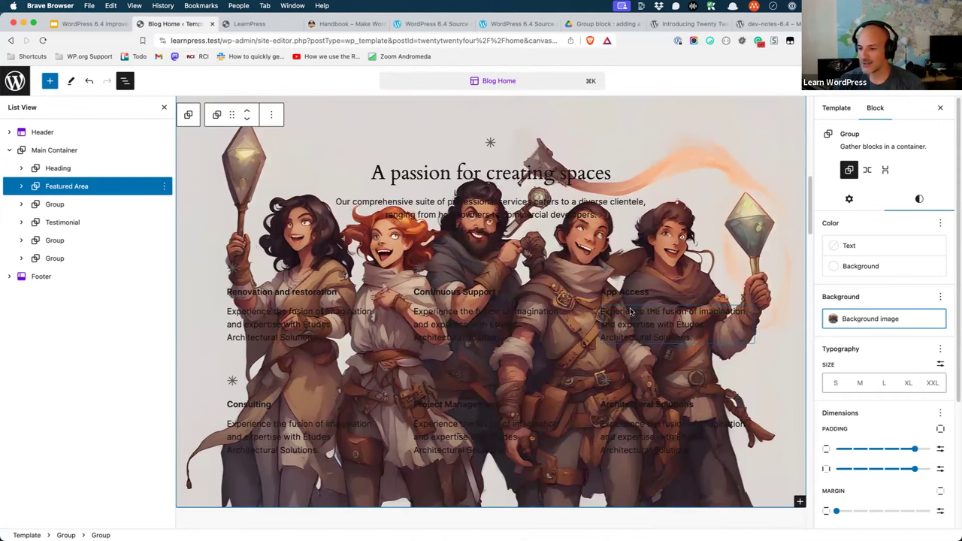
scroll(638, 316, up, 2)
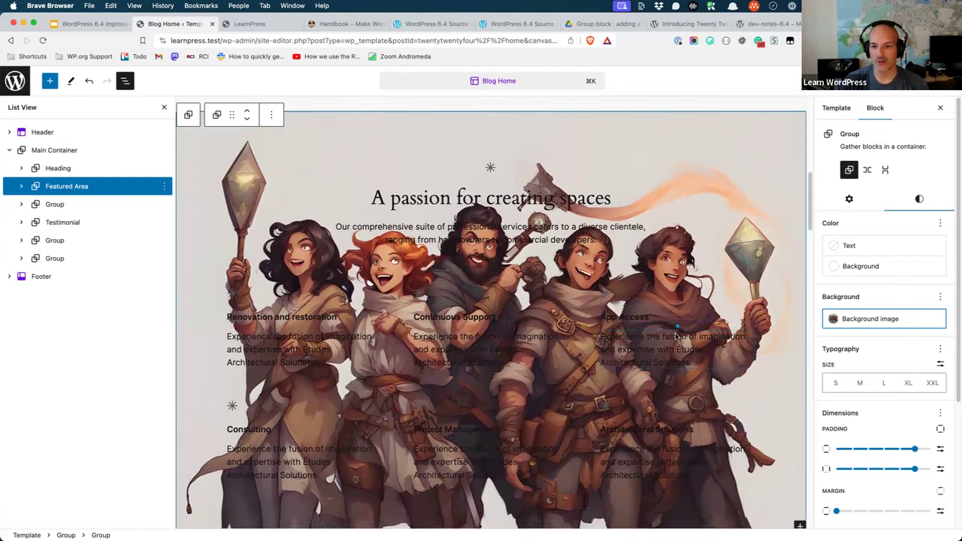
scroll(676, 336, down, 2)
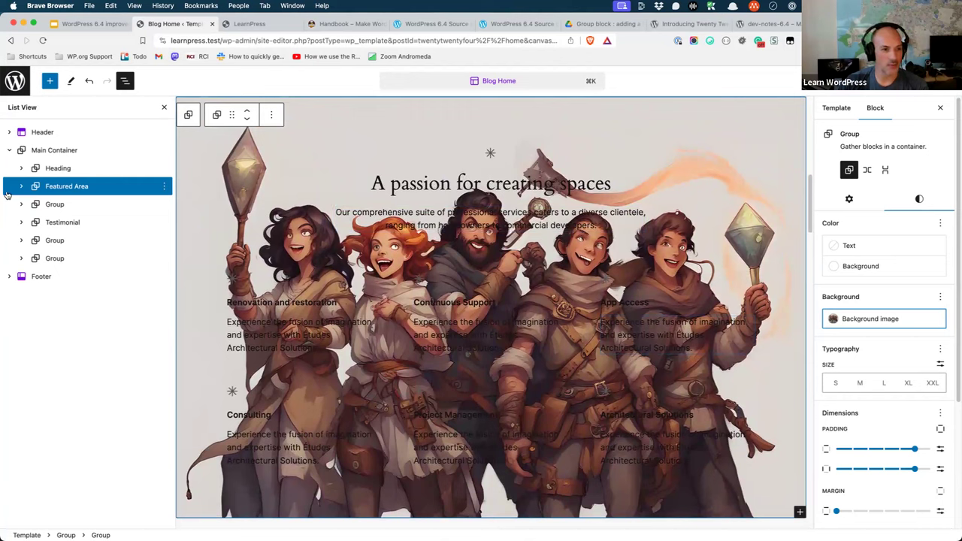
click(20, 186)
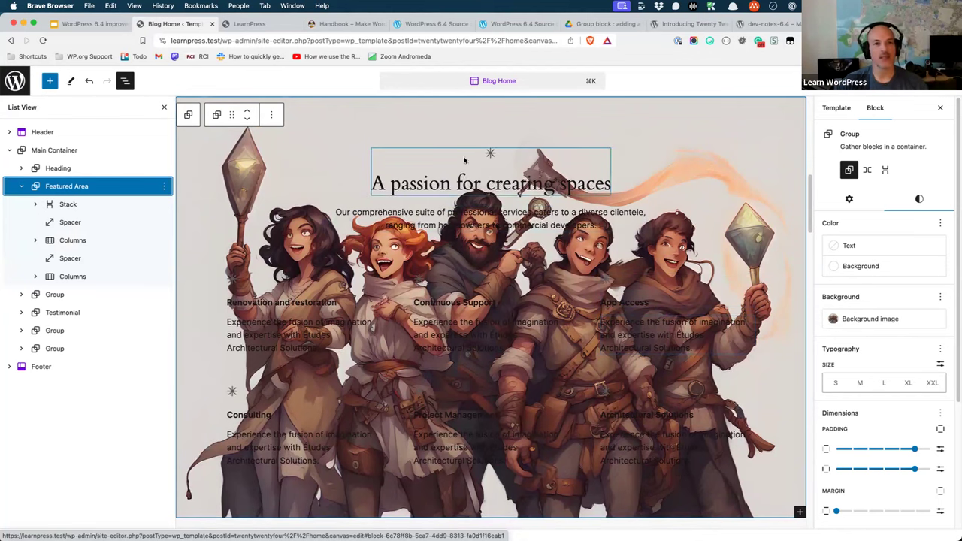
Review the Priority Items and Design tools entries in the Source of Truth table of contents, and return to the Blog Home template
click(516, 24)
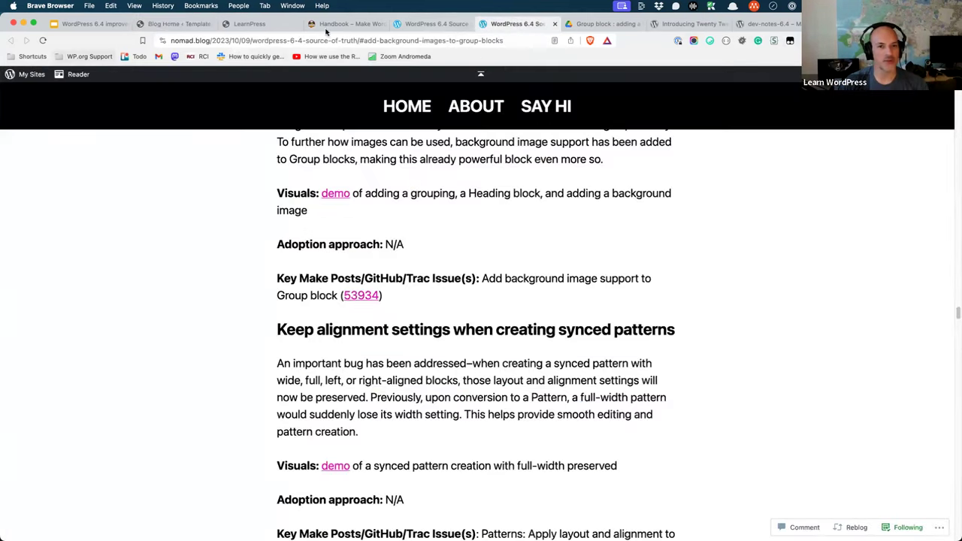
key(ctrl+shift+Tab)
scroll(489, 260, up, 2)
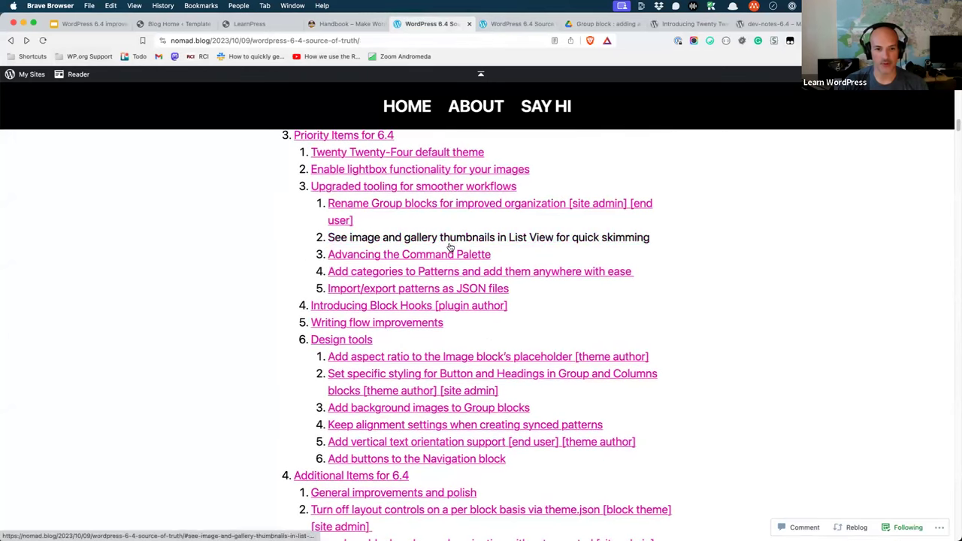
scroll(526, 339, down, 1)
scroll(528, 340, down, 3)
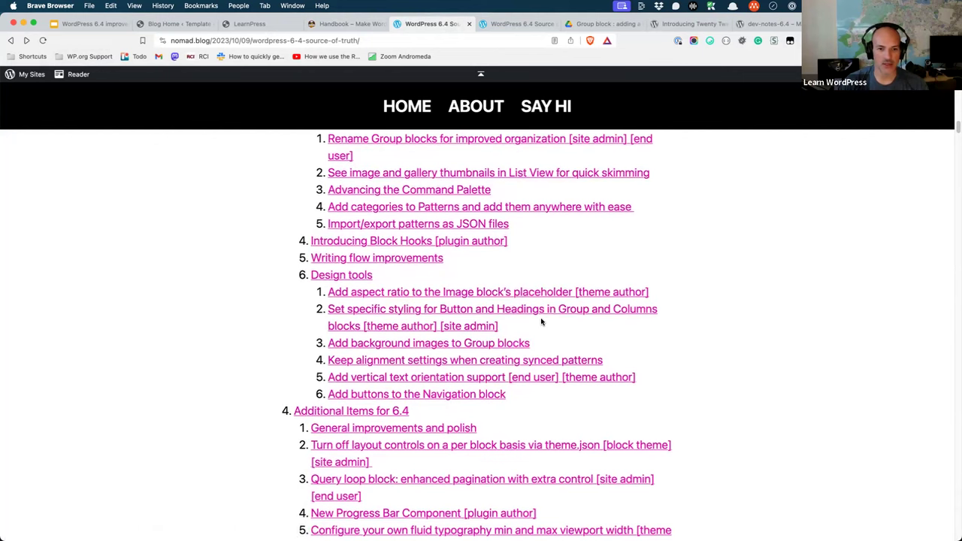
scroll(540, 322, up, 1)
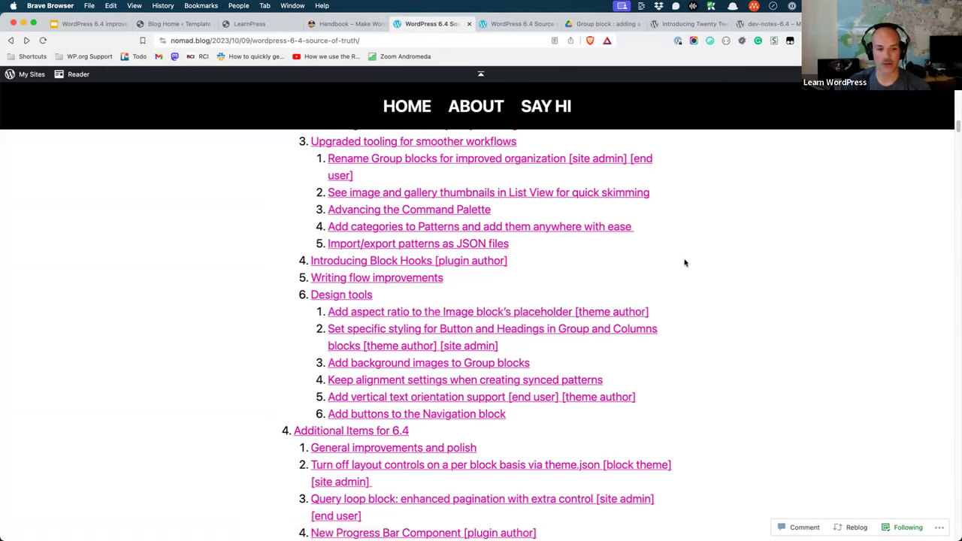
click(915, 277)
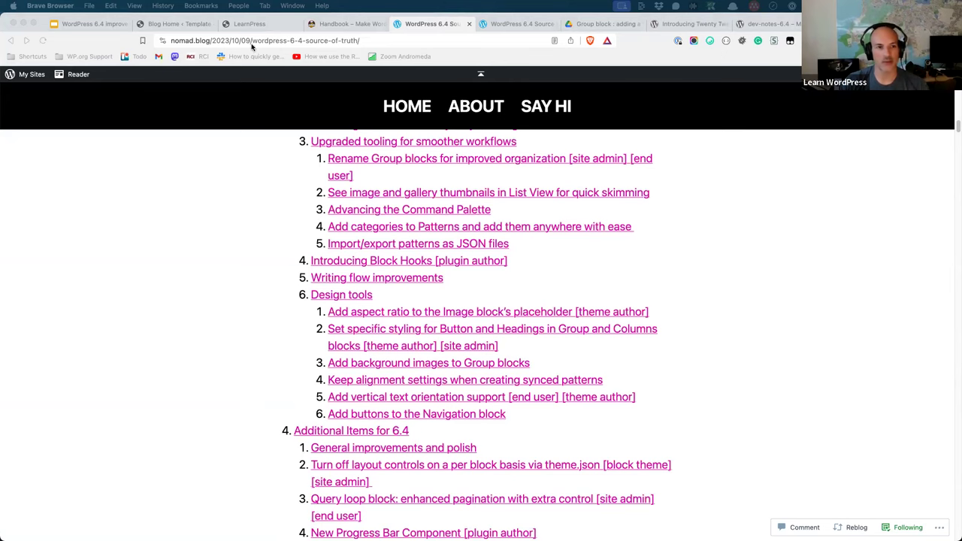
click(179, 24)
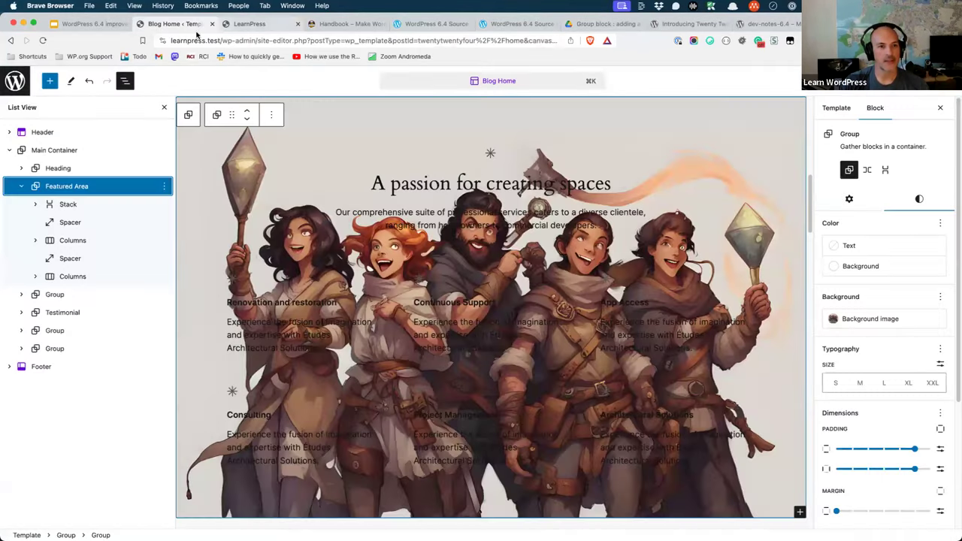
Exit the Blog Home template editor to the WordPress dashboard, leaving without saving the changes
click(15, 81)
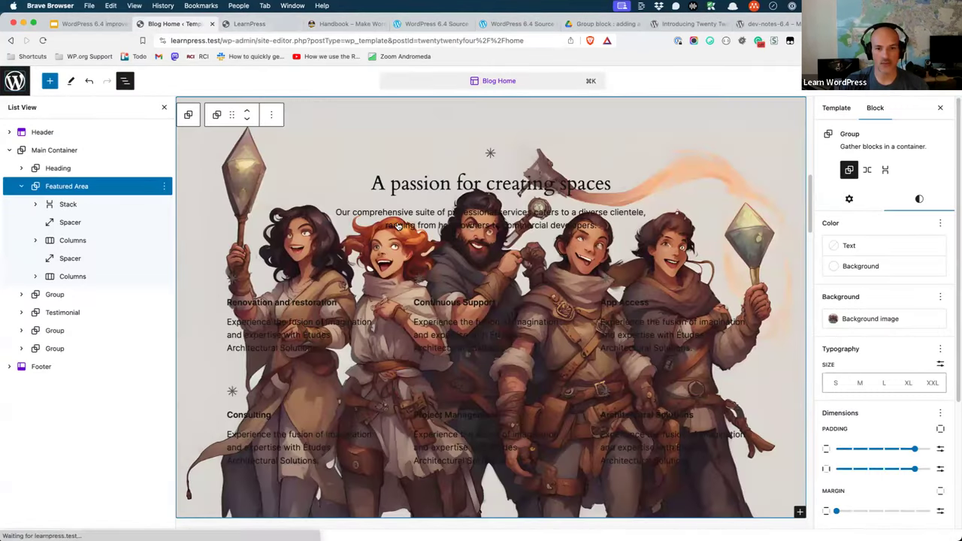
click(15, 82)
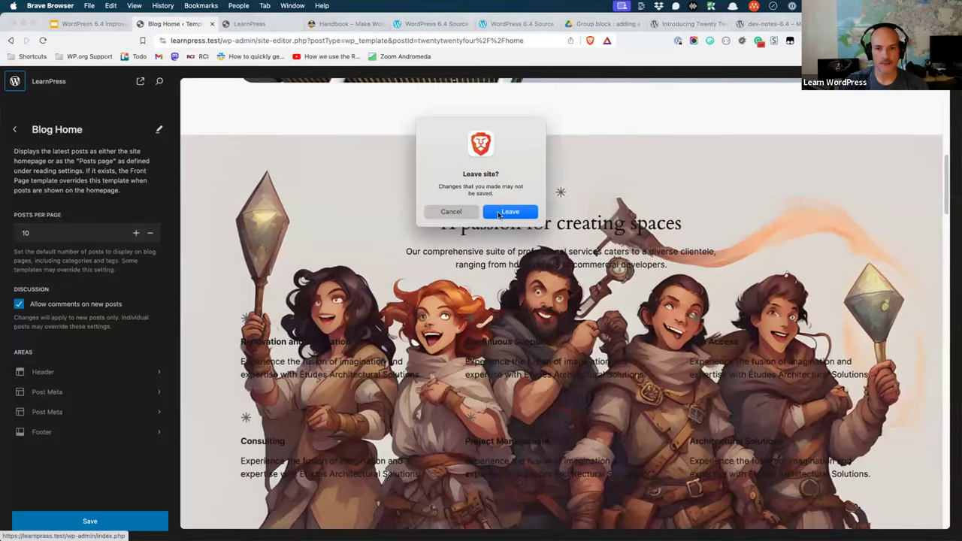
click(500, 213)
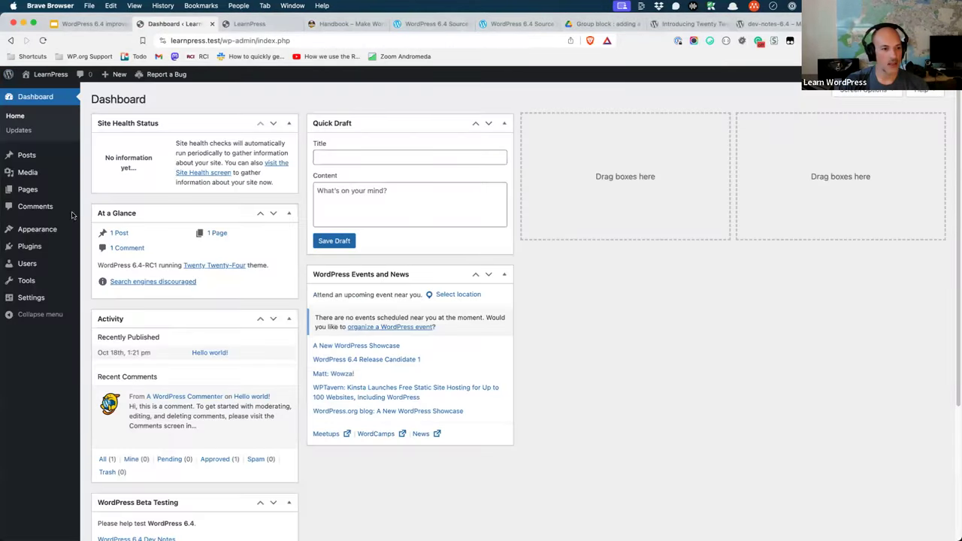
Find the Create Block Theme plugin in the plugin directory, then install and activate it
click(40, 245)
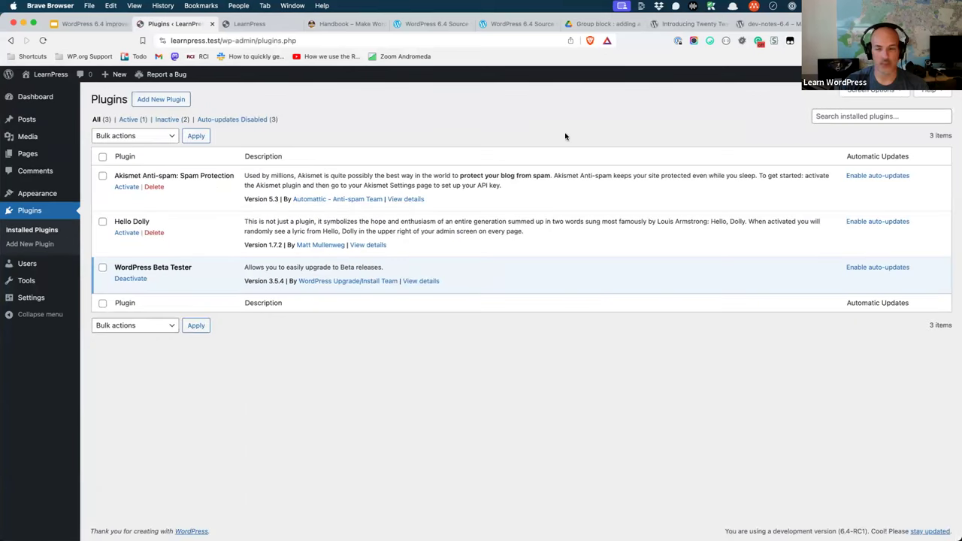
click(175, 100)
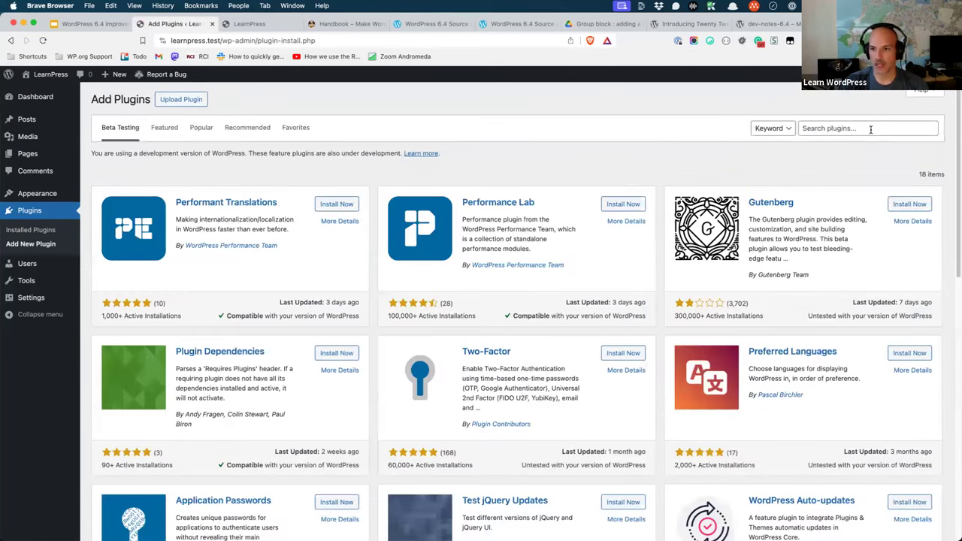
click(870, 129)
text(Create Block Theme)
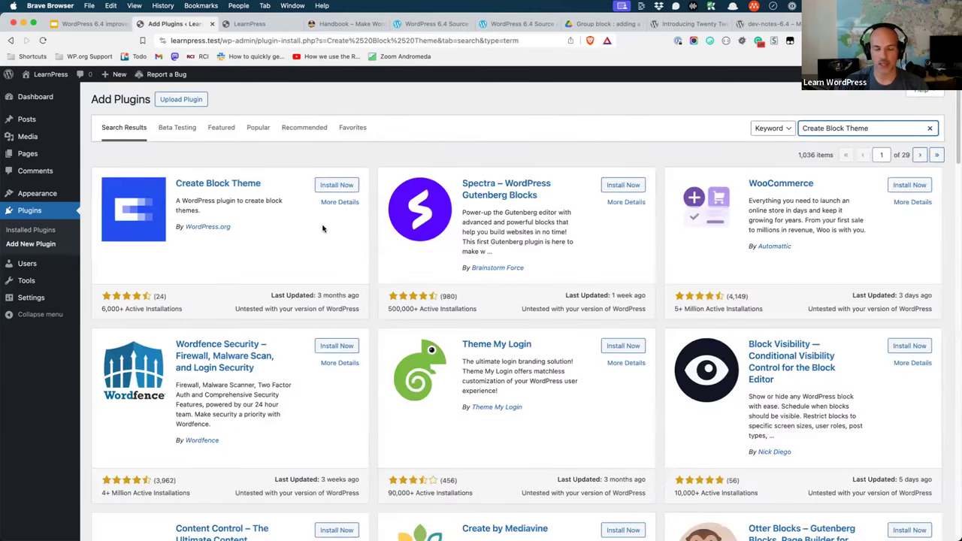
click(340, 186)
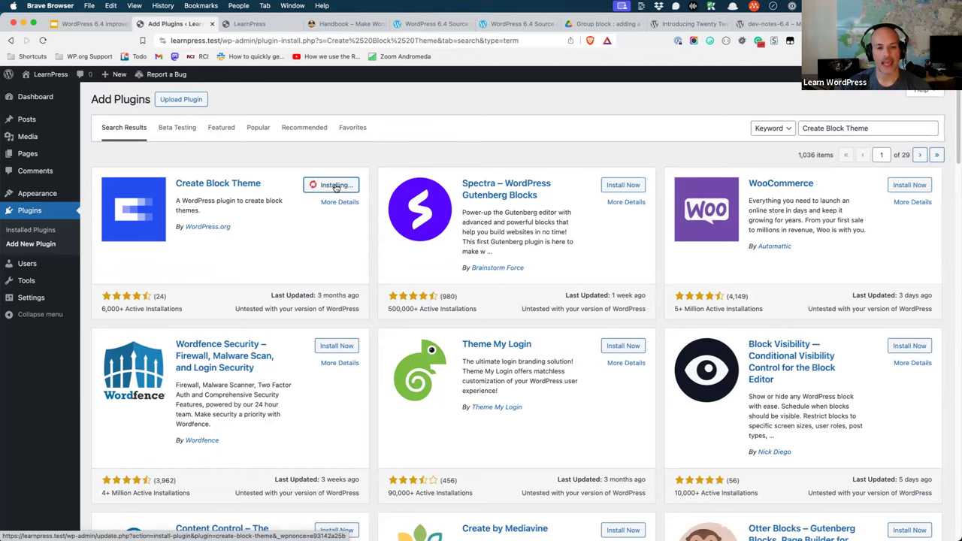
click(339, 186)
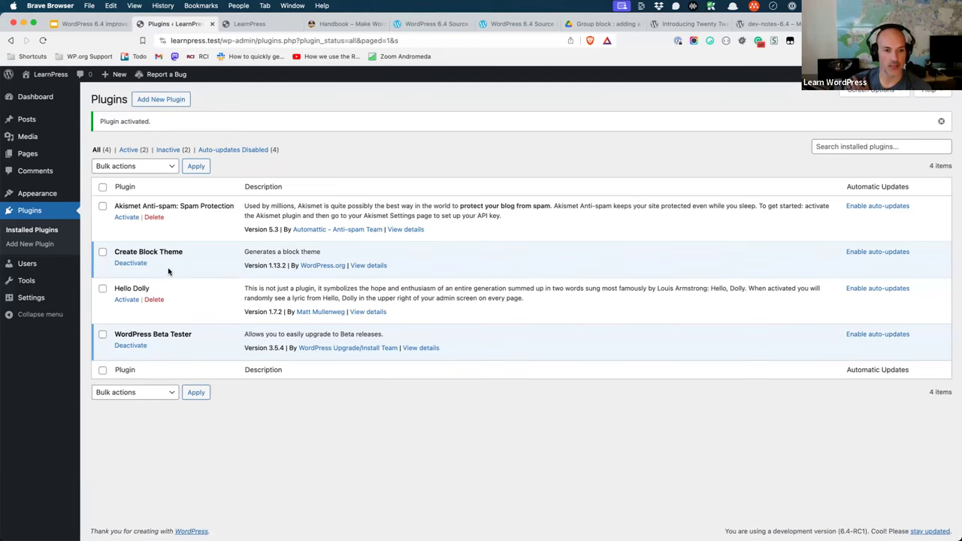
View the Create Block Theme plugin's details and its WordPress.org page, then return to the installed plugins and close the details
click(367, 266)
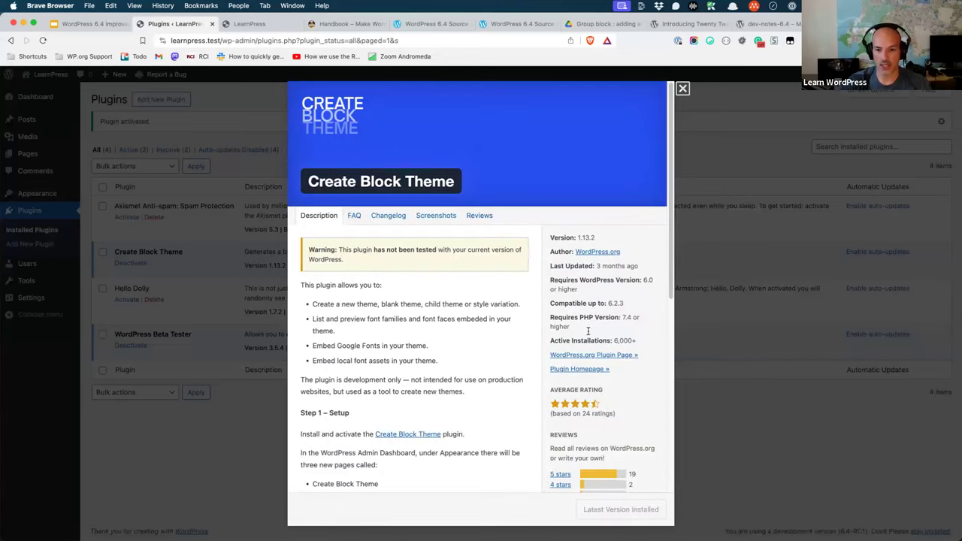
click(594, 354)
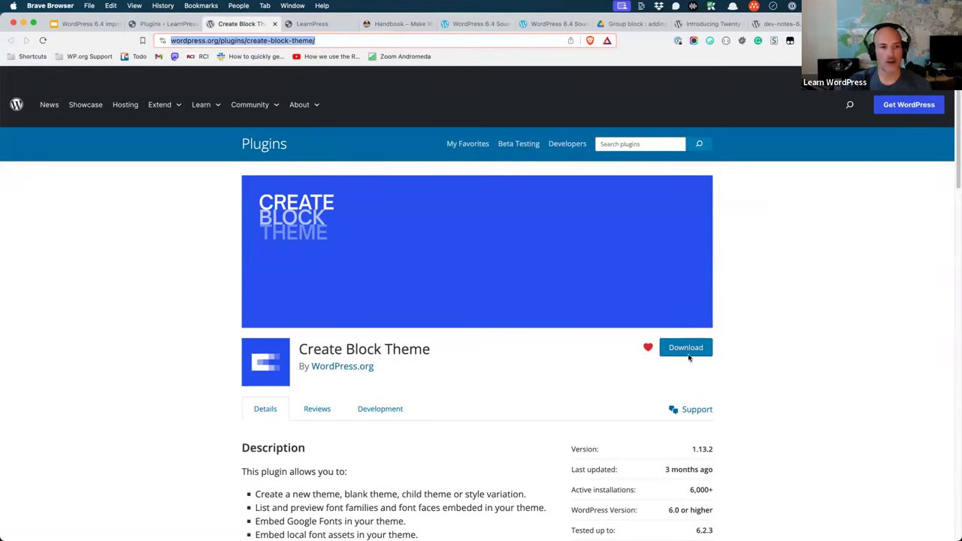
click(162, 23)
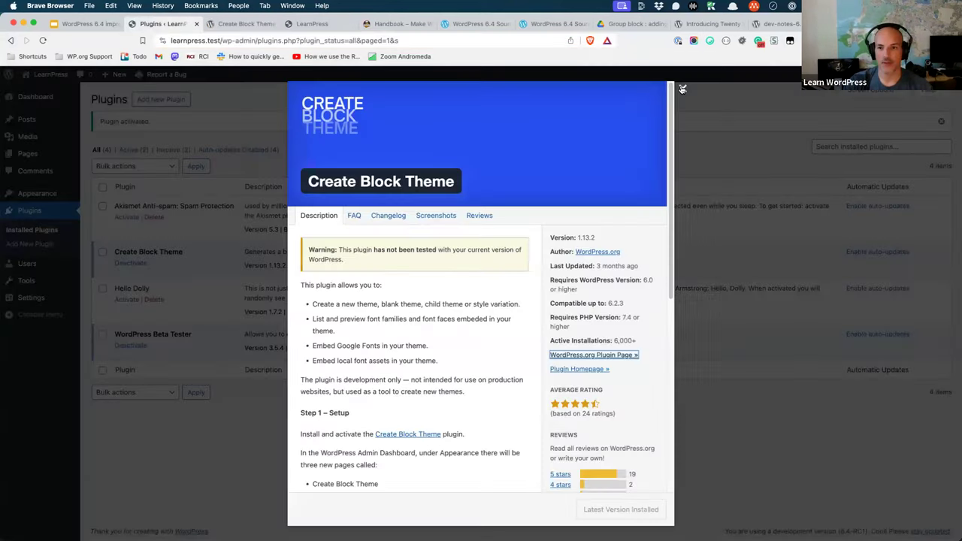
click(680, 88)
Review the Create Block Theme generation options and the Manage Theme Fonts page
mouse_move(34, 194)
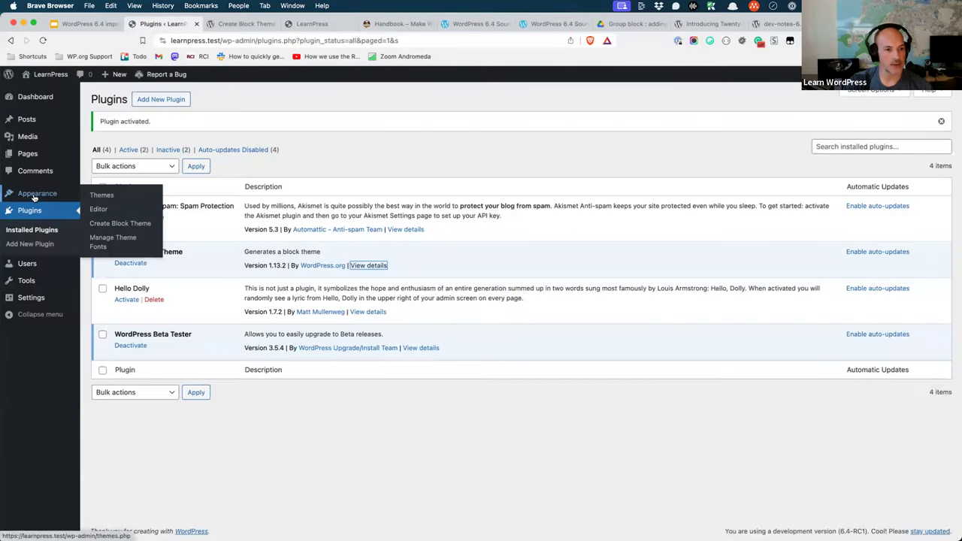
click(118, 225)
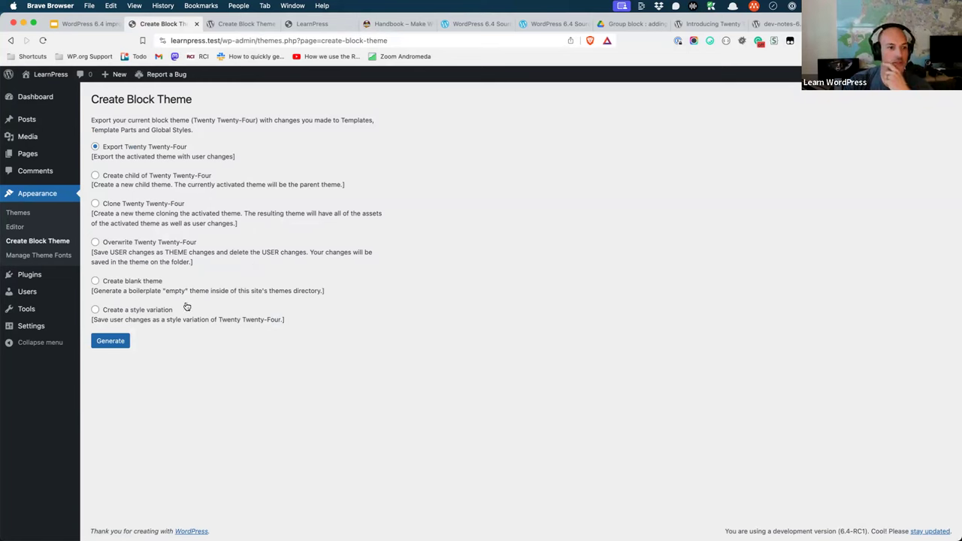
click(61, 255)
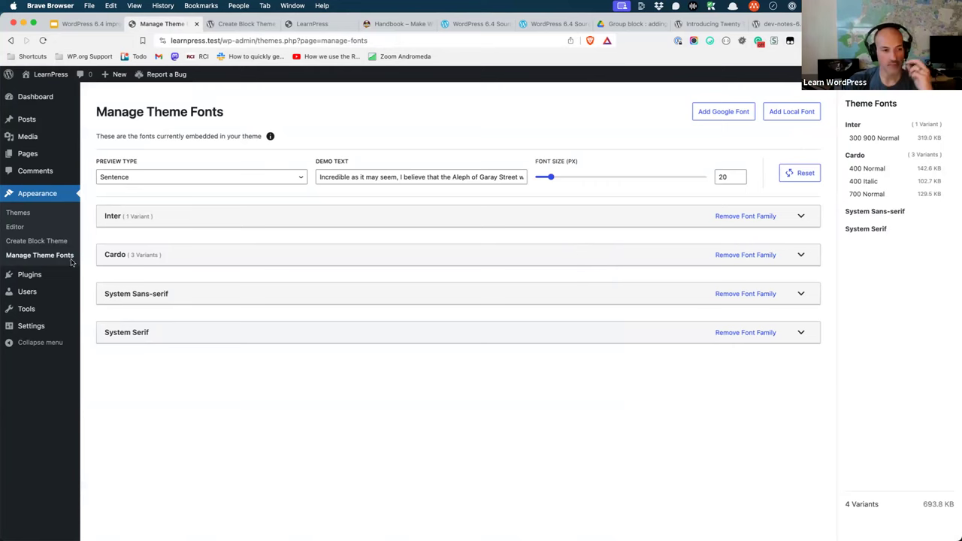
In Create Block Theme, choose to clone Twenty Twenty-Four and name the theme with the presenter's first name plus "s TT4 Clone", without an apostrophe
click(33, 245)
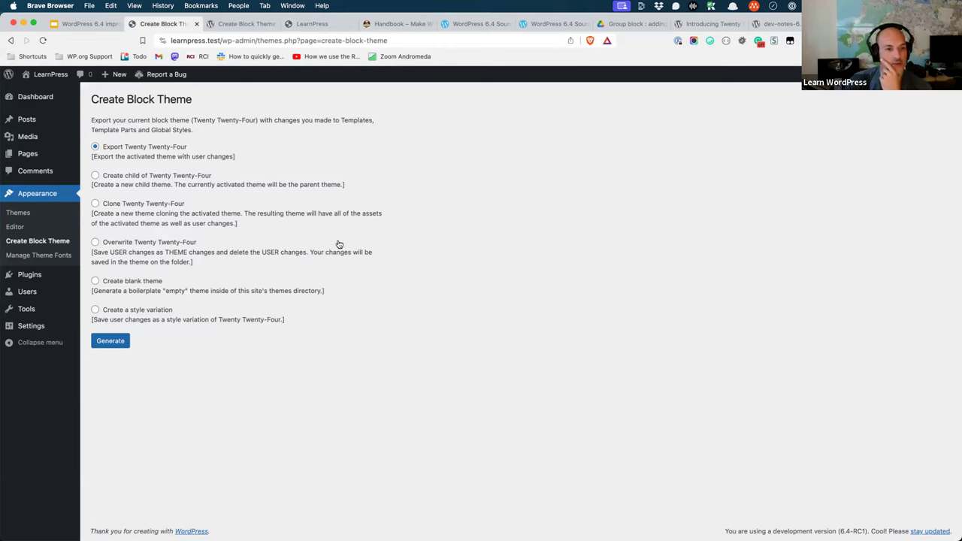
click(95, 204)
click(466, 152)
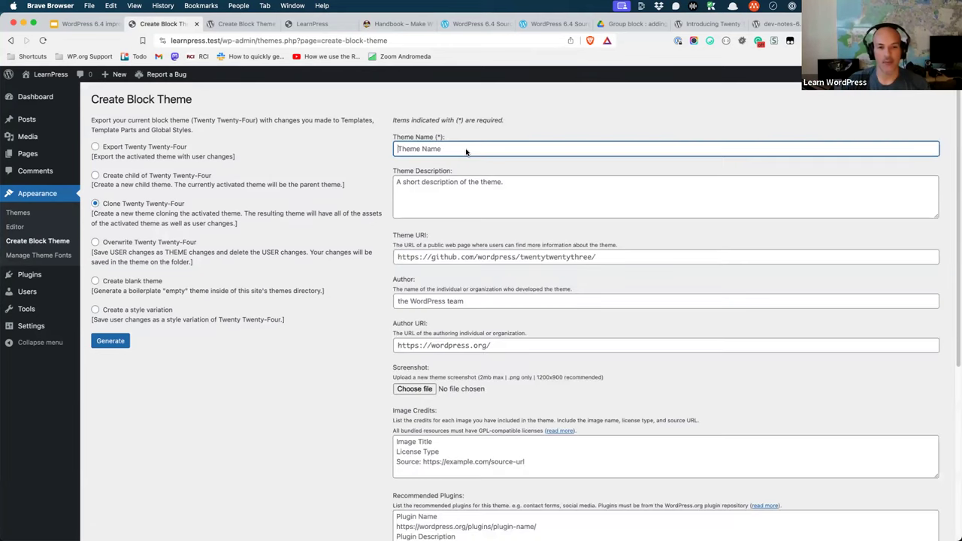
text(Jo)
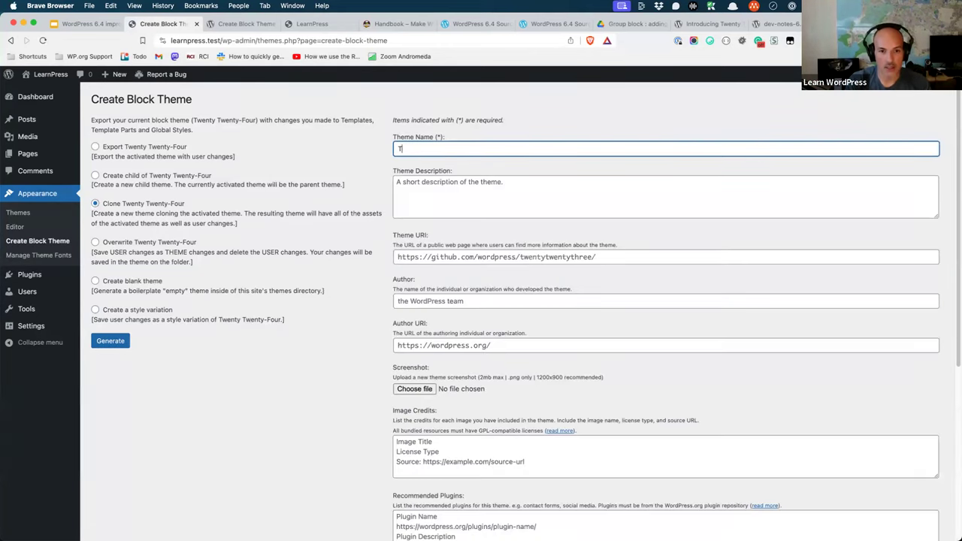
text(n's TT)
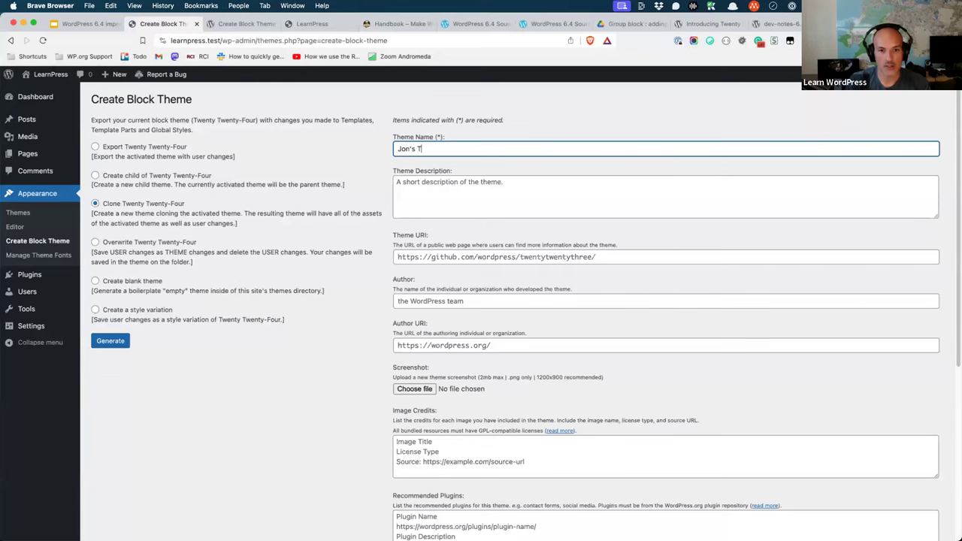
text(4 clone)
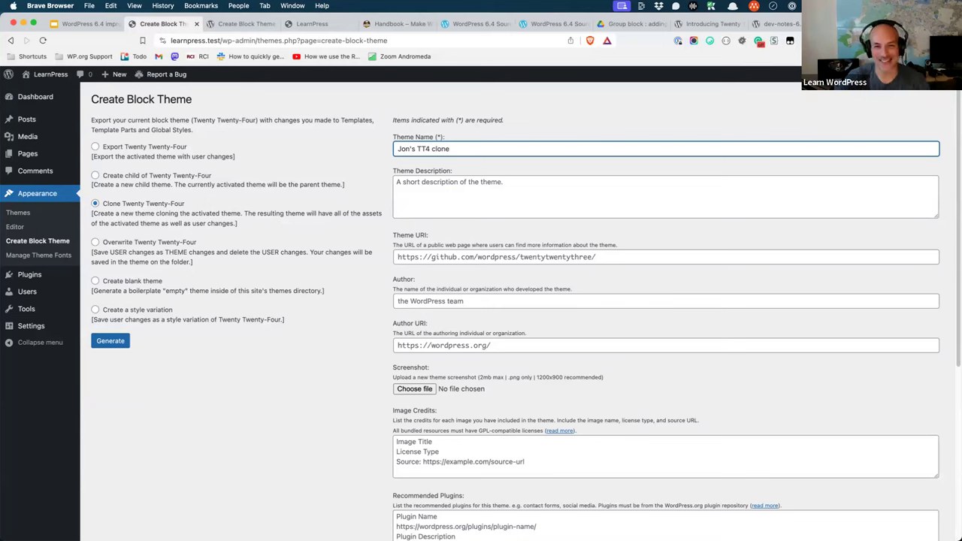
click(436, 148)
key(BackSpace)
text(C)
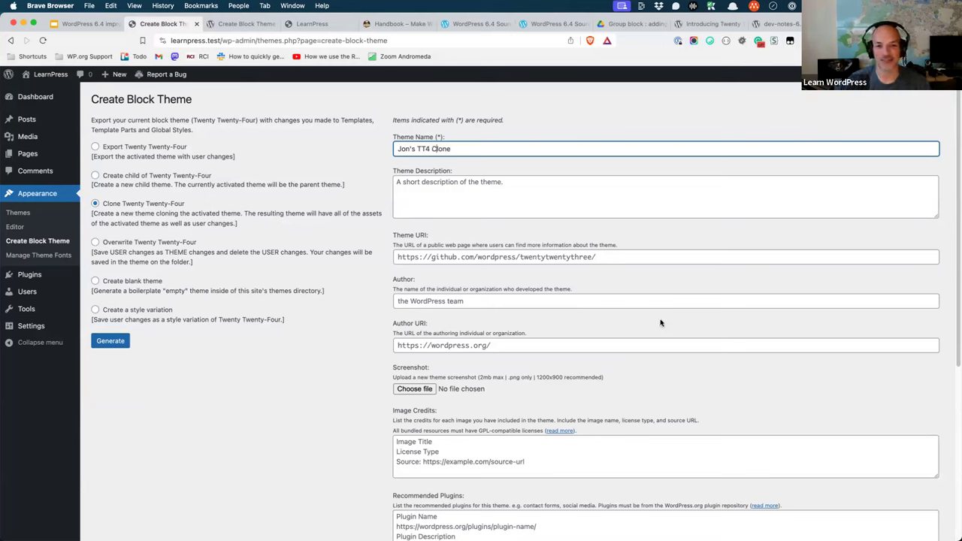
key(BackSpace)
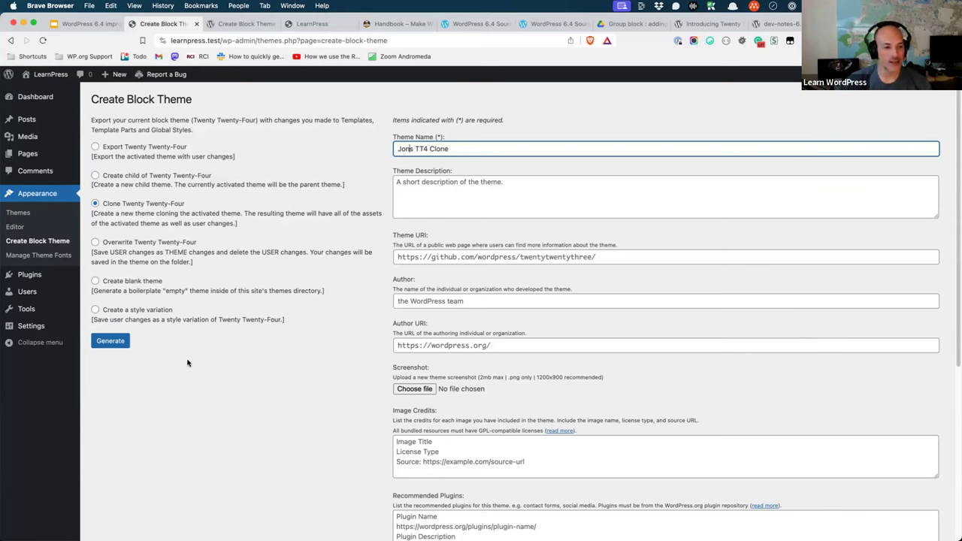
Generate the cloned theme and save its zip file to the Desktop
click(111, 342)
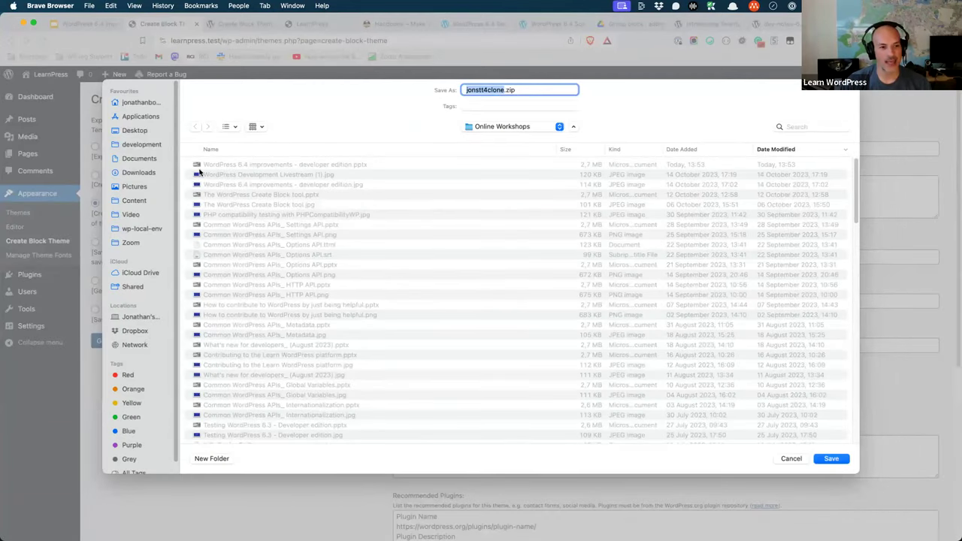
click(141, 136)
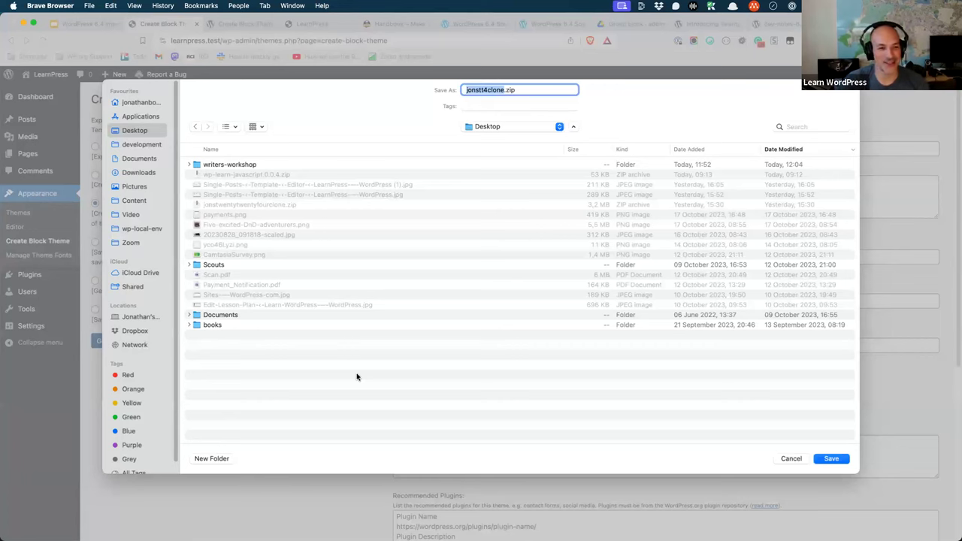
click(829, 459)
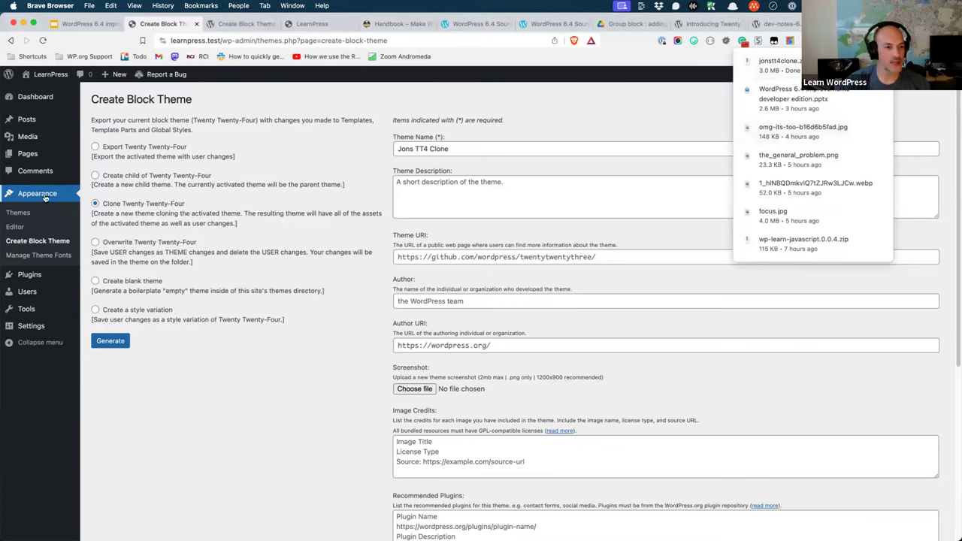
Upload the TT4 clone zip from the Desktop as a new theme, install it and activate it
click(18, 212)
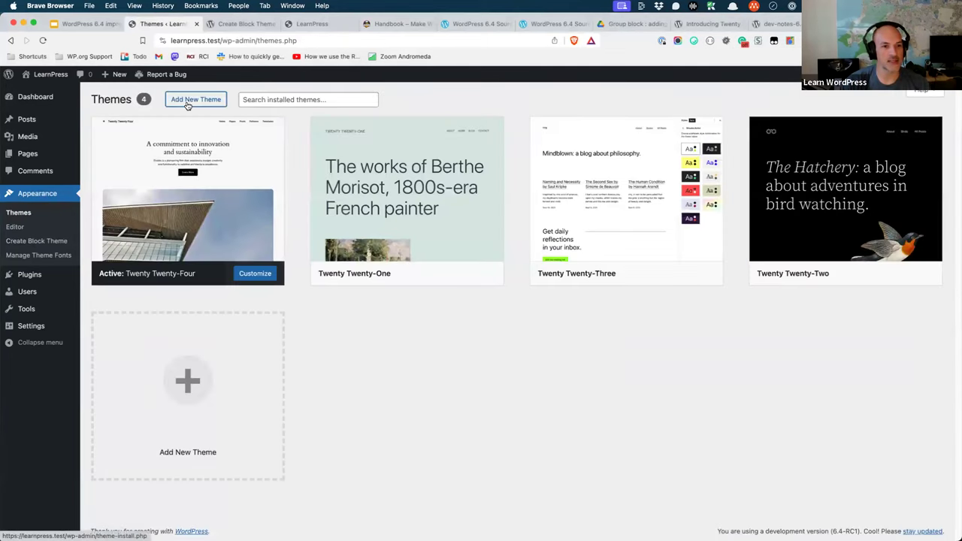
click(192, 101)
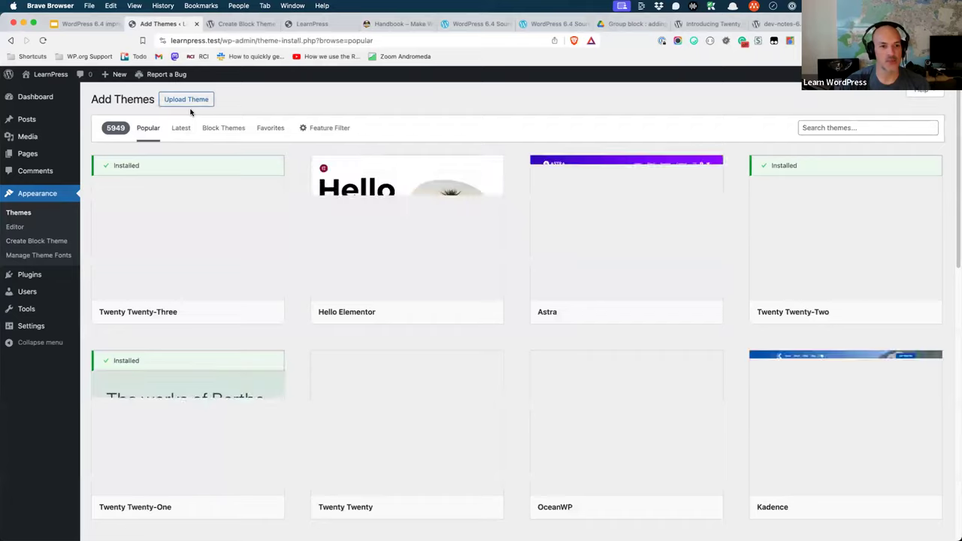
click(194, 101)
click(443, 194)
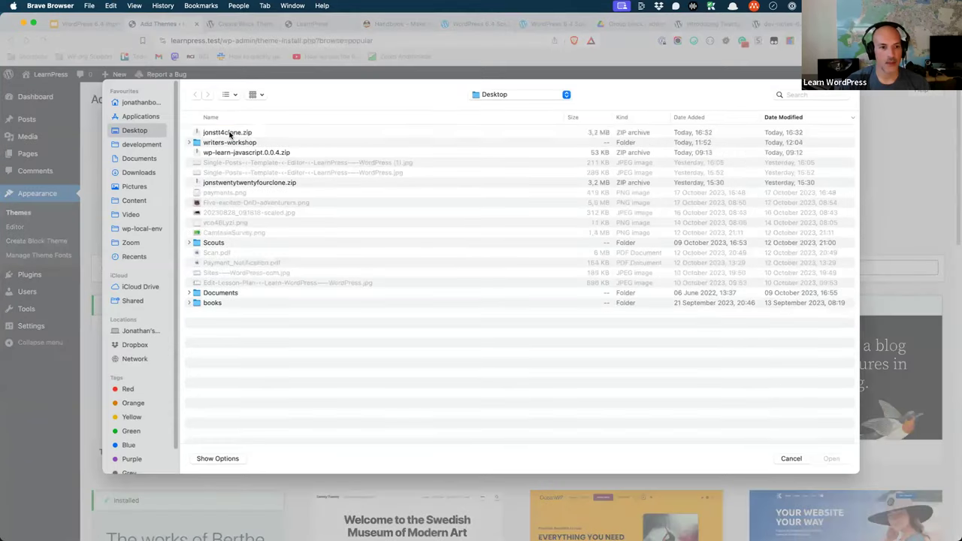
click(229, 132)
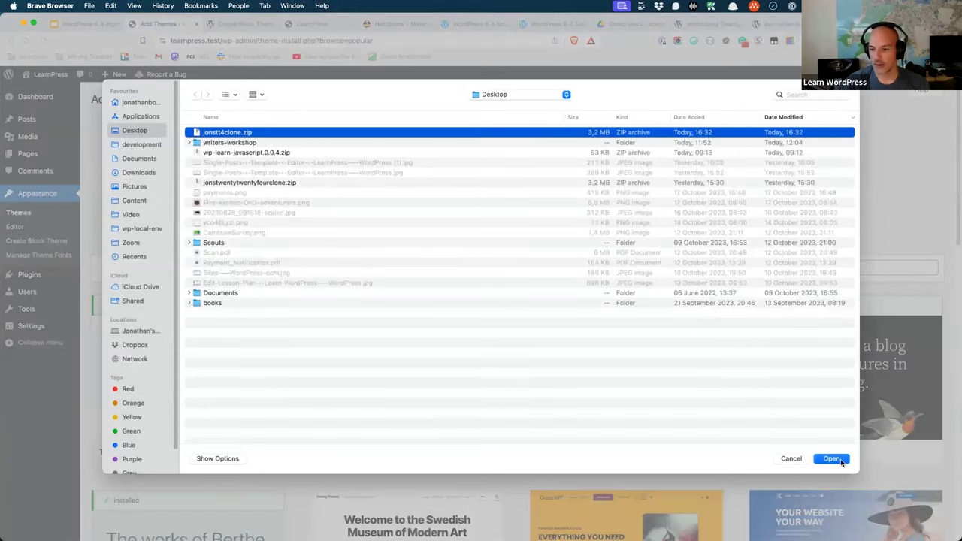
click(839, 460)
click(593, 191)
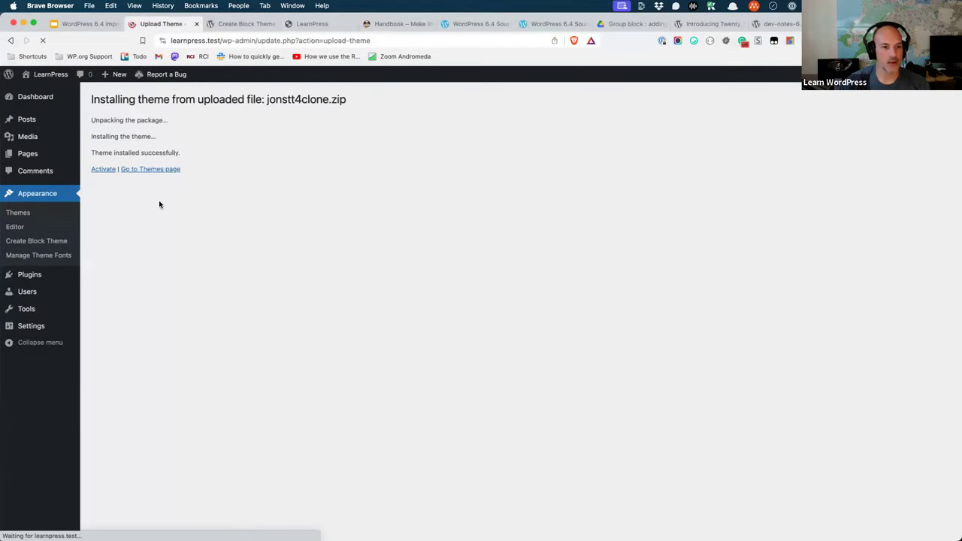
click(104, 170)
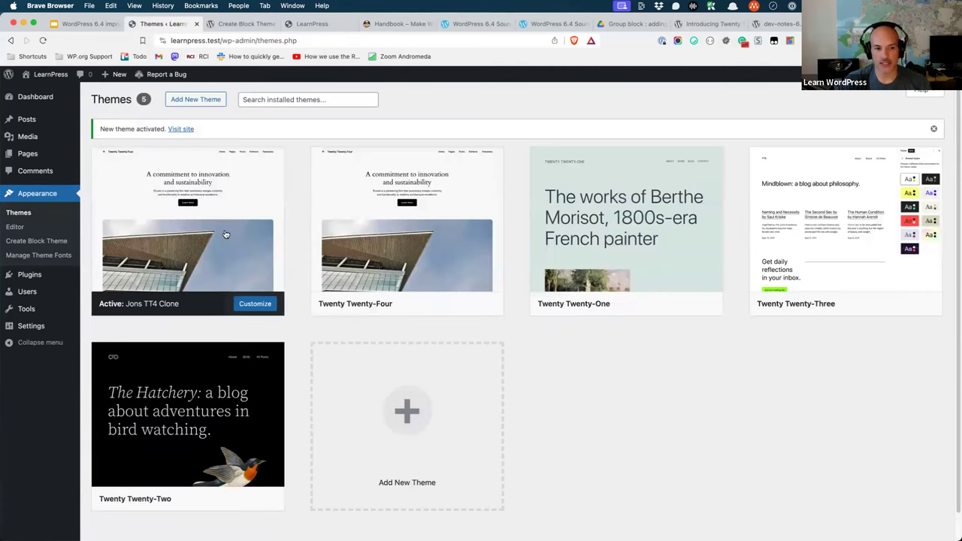
mouse_move(188, 241)
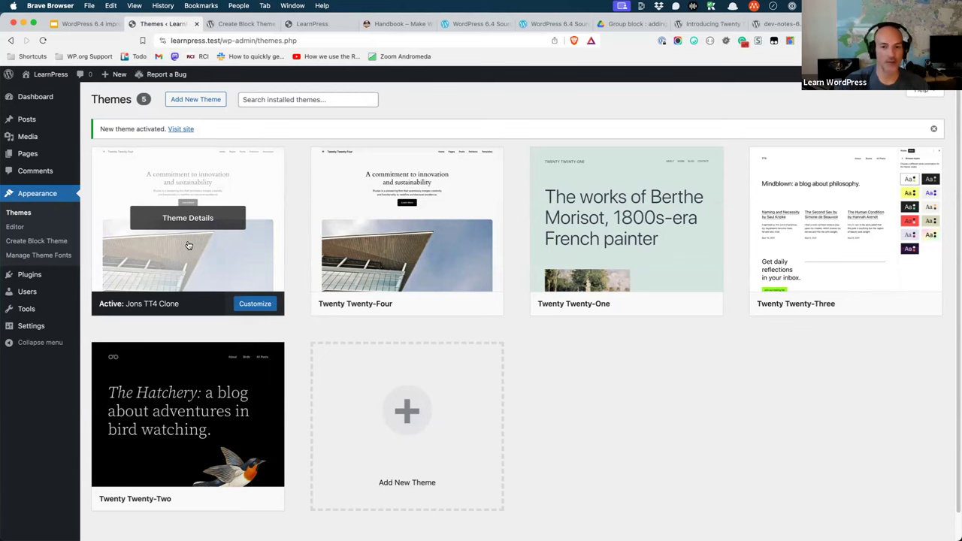
Read the Introducing Block Hooks section of the WordPress 6.4 Source of Truth, then switch to the Google Slides presentation
click(541, 24)
click(495, 24)
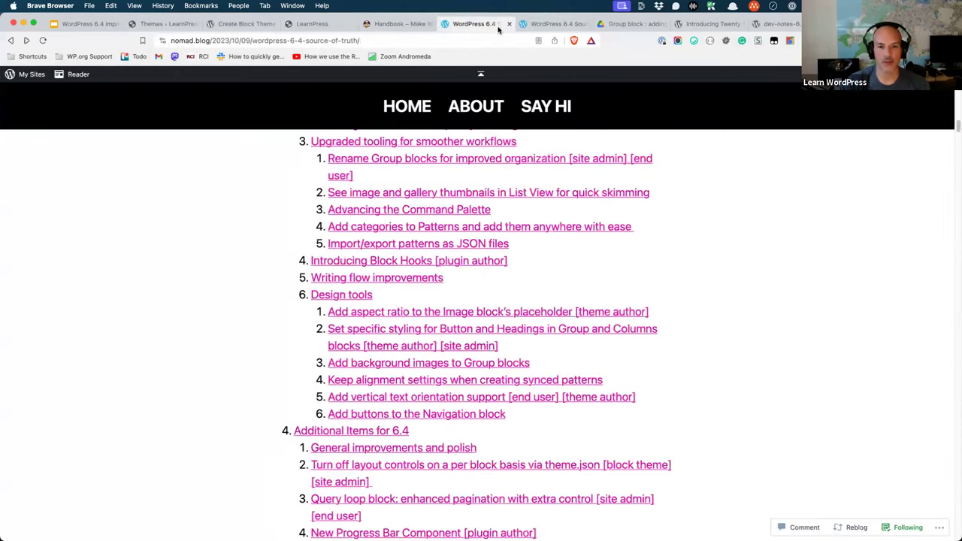
click(449, 261)
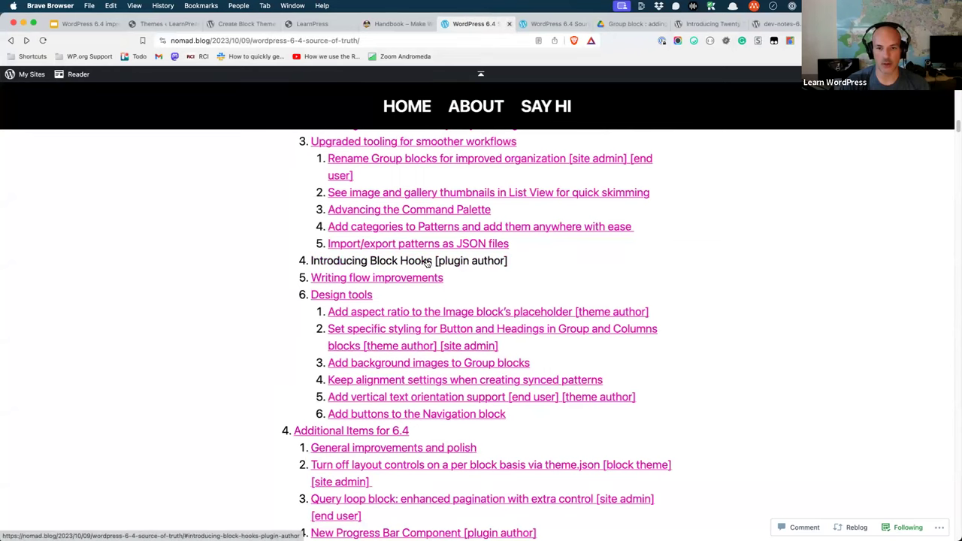
scroll(478, 270, up, 1)
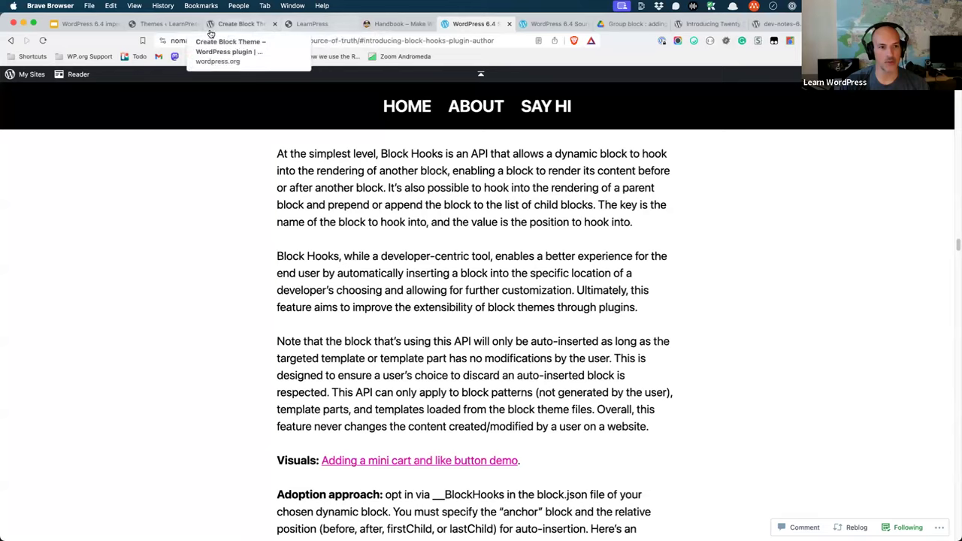
click(89, 23)
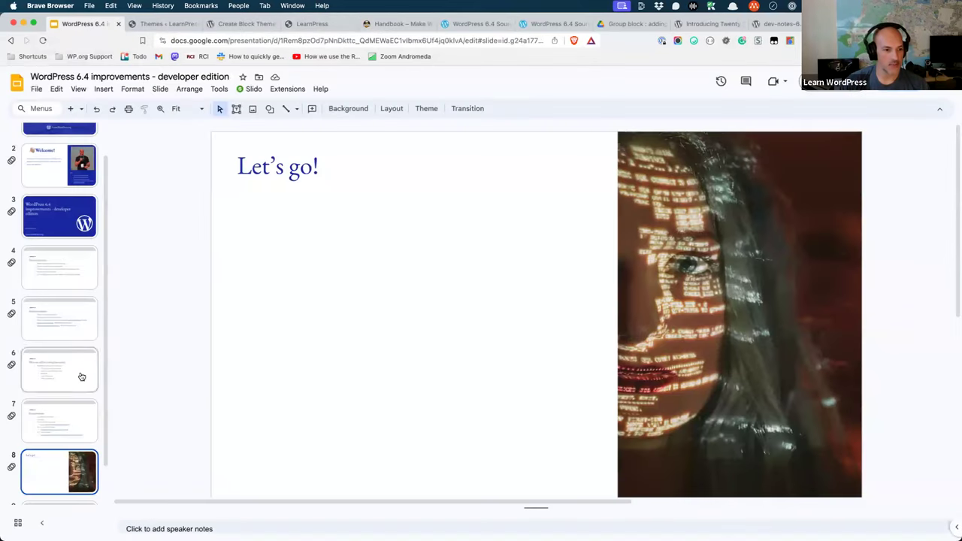
Copy the example block plugin link from the Requirements slide and open the wp-learn-javascript 0.0.4 release page in a new browser tab
click(64, 423)
click(774, 438)
drag(694, 438, 699, 438)
key(super+z)
drag(769, 440, 364, 434)
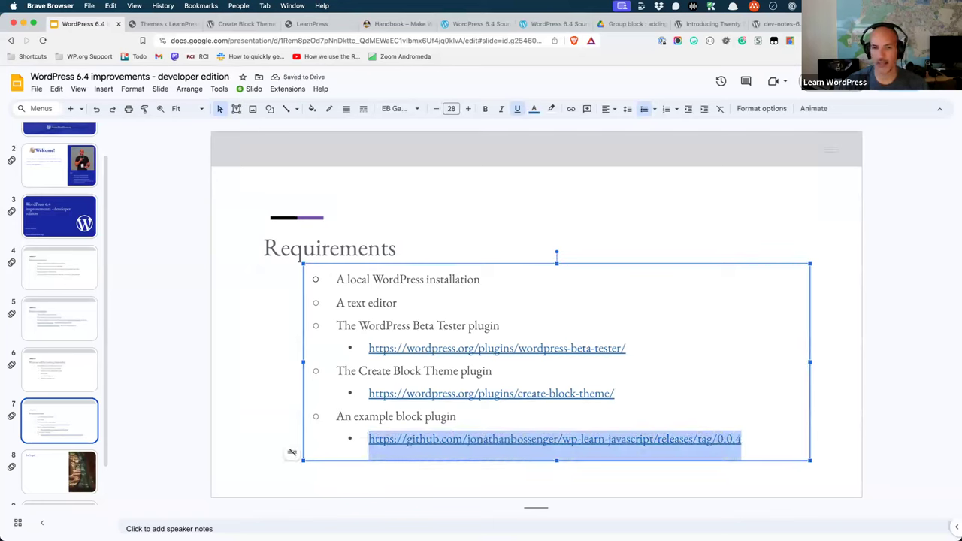
key(super+c)
key(super+t)
key(super+v)
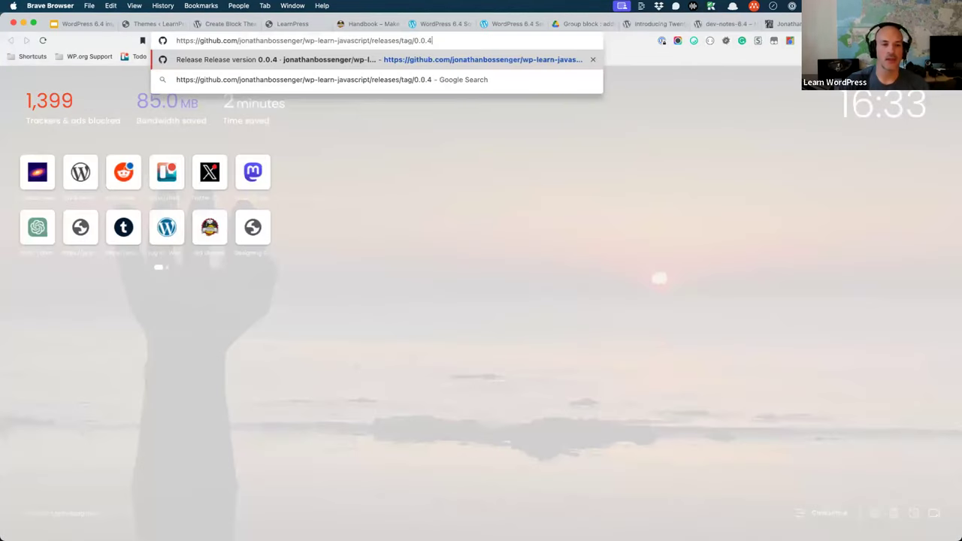
key(Return)
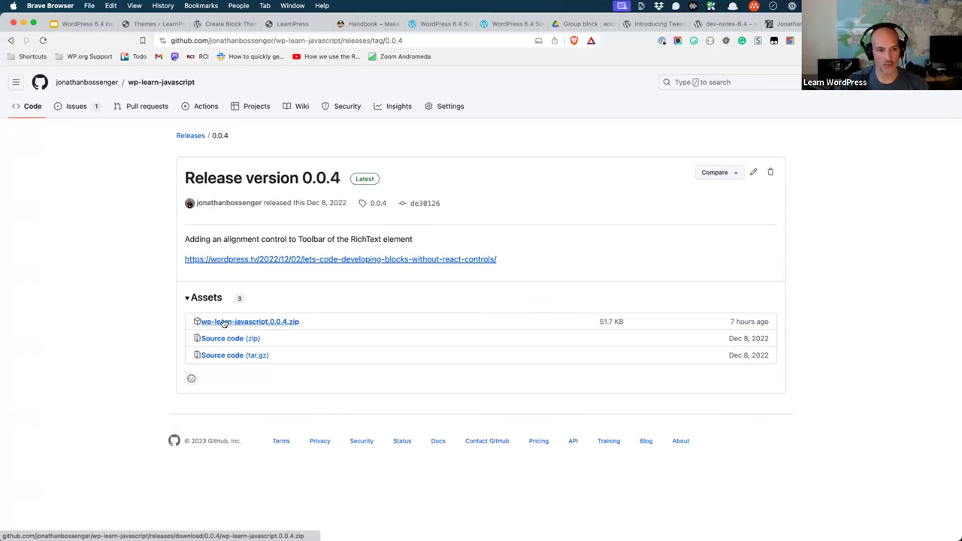
Download the plugin zip to the Desktop as wp-learn-javascript.0.0.4.zip, replacing the existing file of that name
click(262, 323)
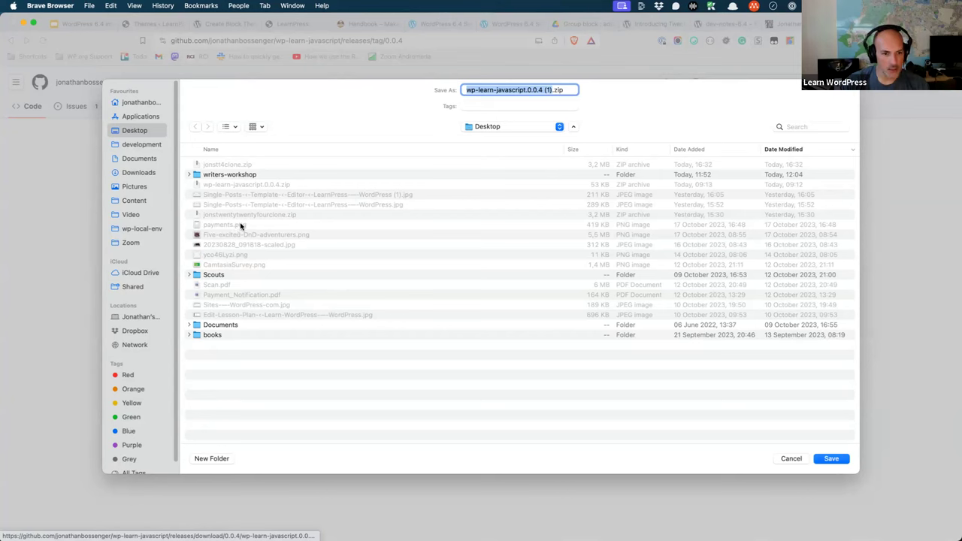
click(240, 152)
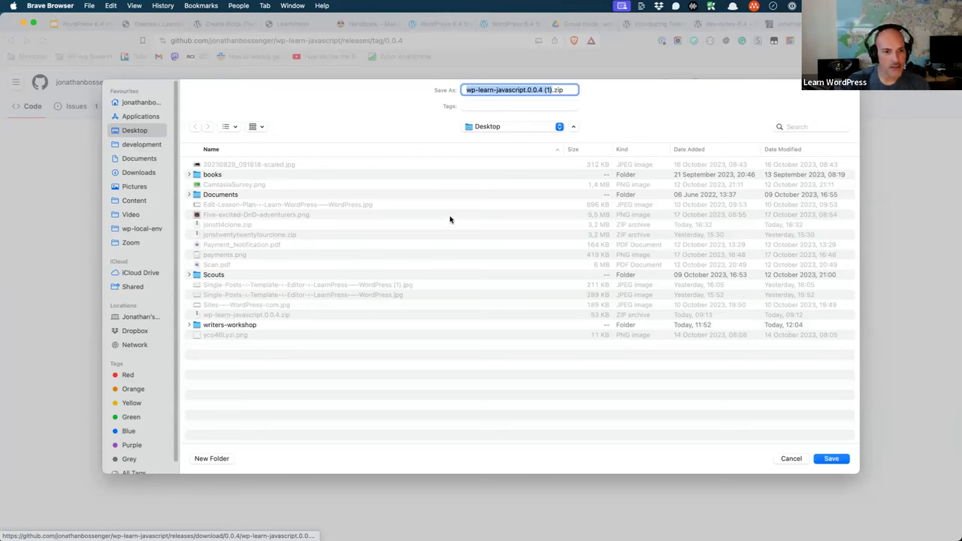
key(Right)
key(Left)
key(Left)
key(Left)
key(BackSpace)
key(Delete)
key(Delete)
key(Delete)
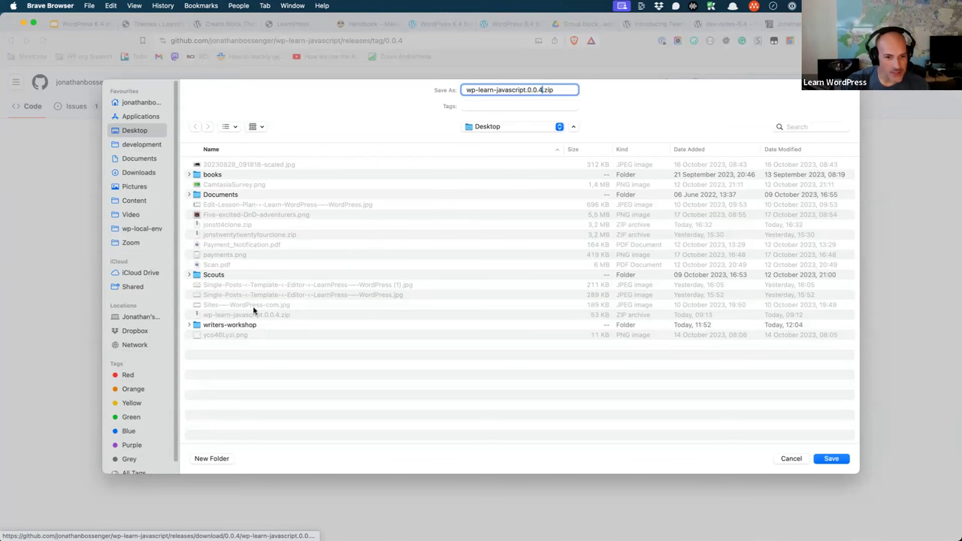
click(834, 460)
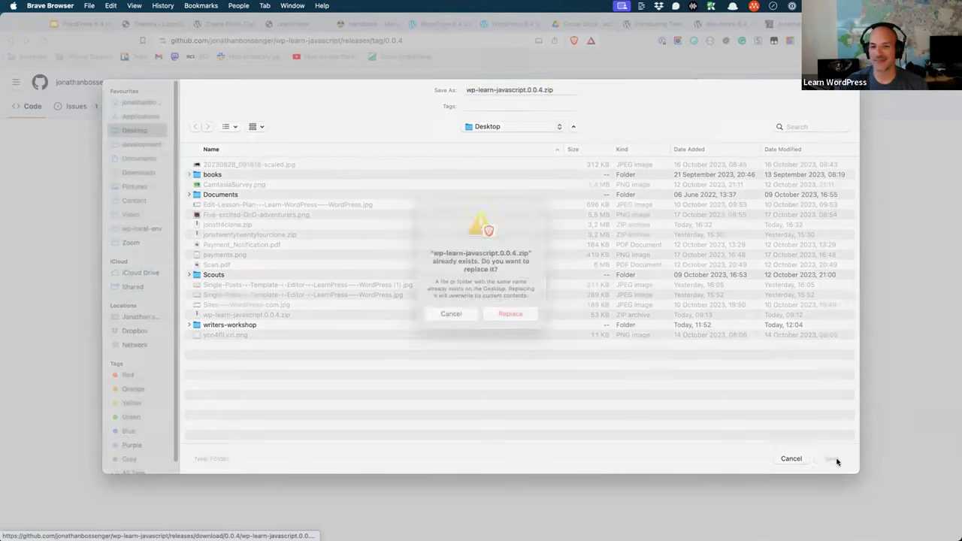
click(519, 332)
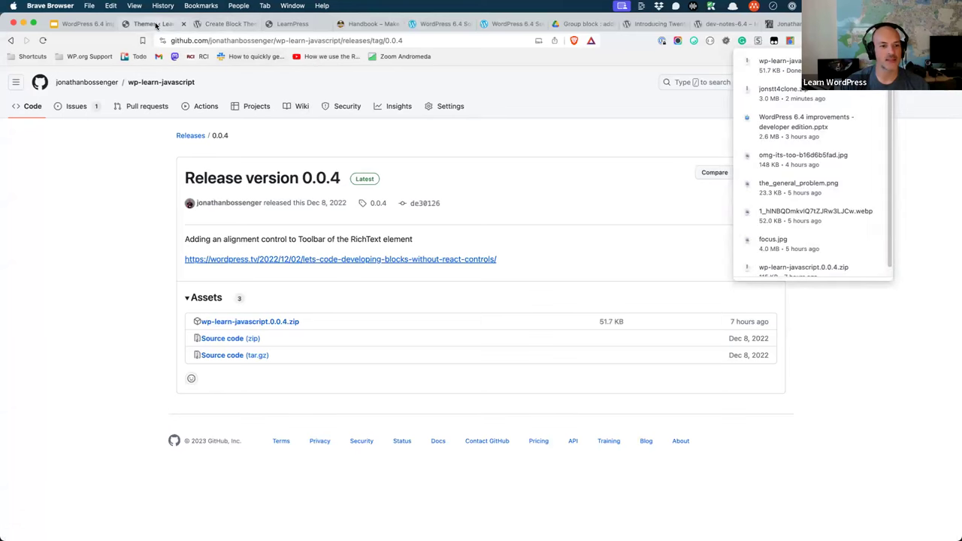
Upload wp-learn-javascript.0.0.4.zip from the Desktop as a new plugin on the LearnPress site, install it and activate it
click(155, 25)
click(30, 274)
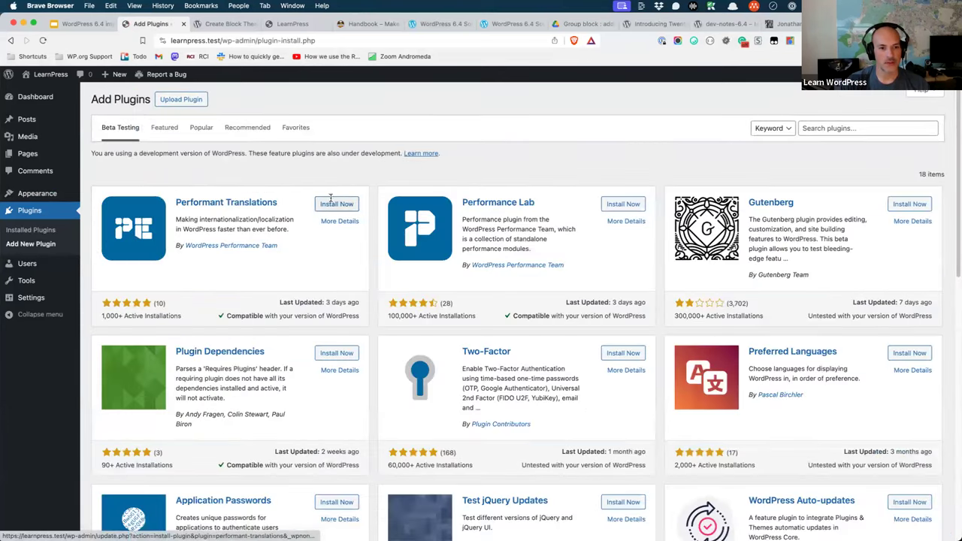
click(186, 99)
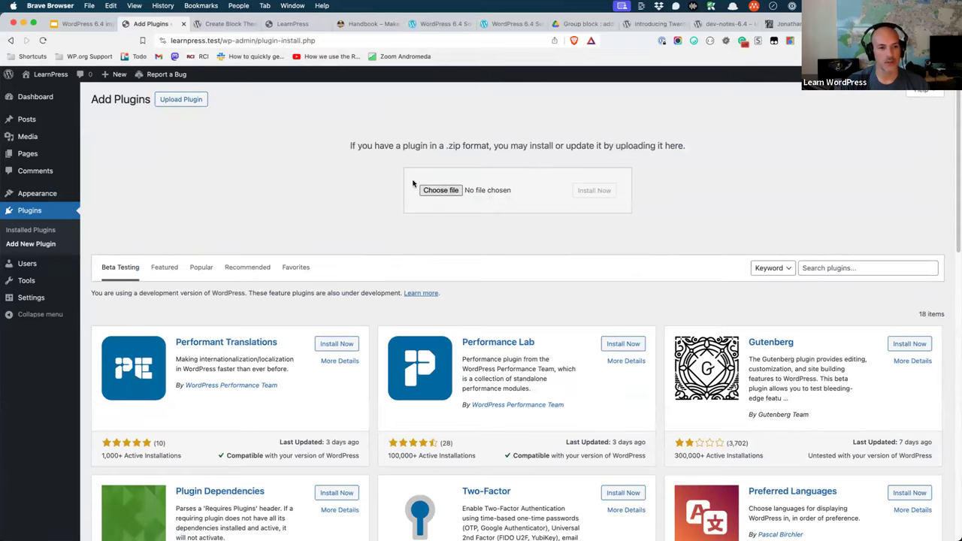
click(440, 190)
click(224, 283)
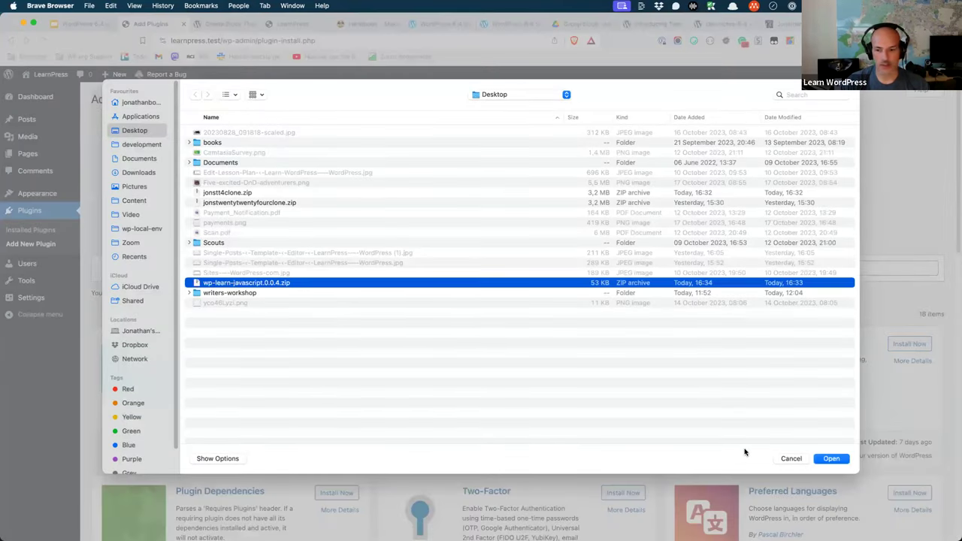
click(831, 458)
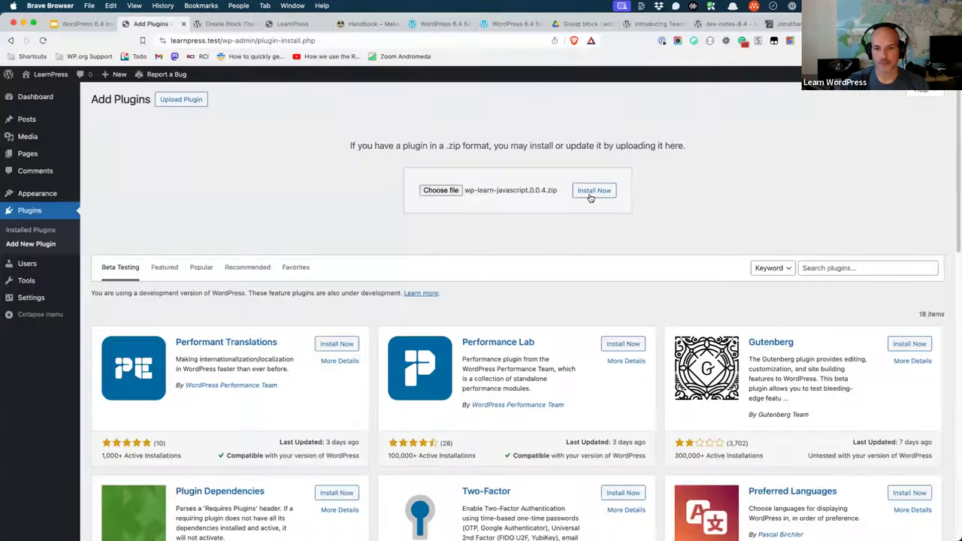
click(591, 192)
click(136, 180)
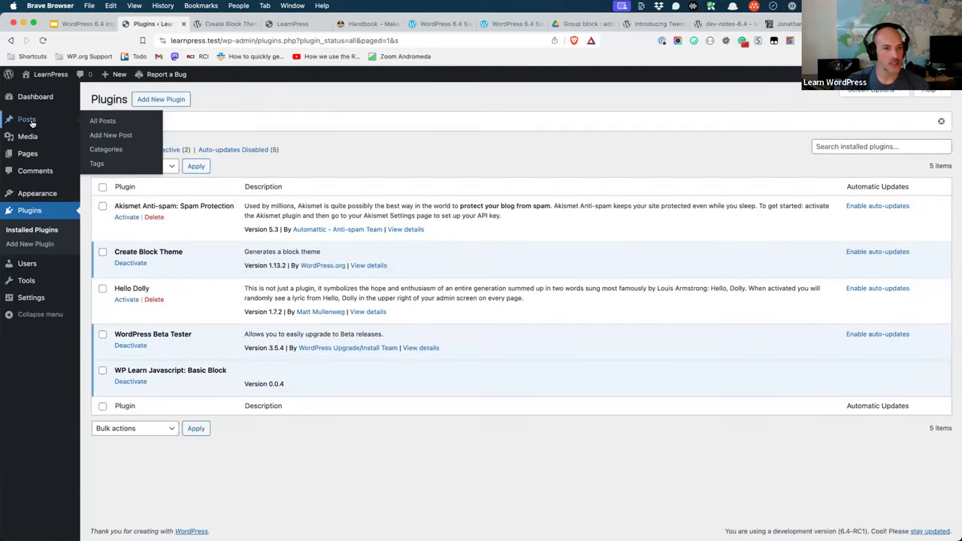
In the Hello world! post, insert the WP Learn: Javascript Block below the paragraph and append "Text" to its default content
click(28, 120)
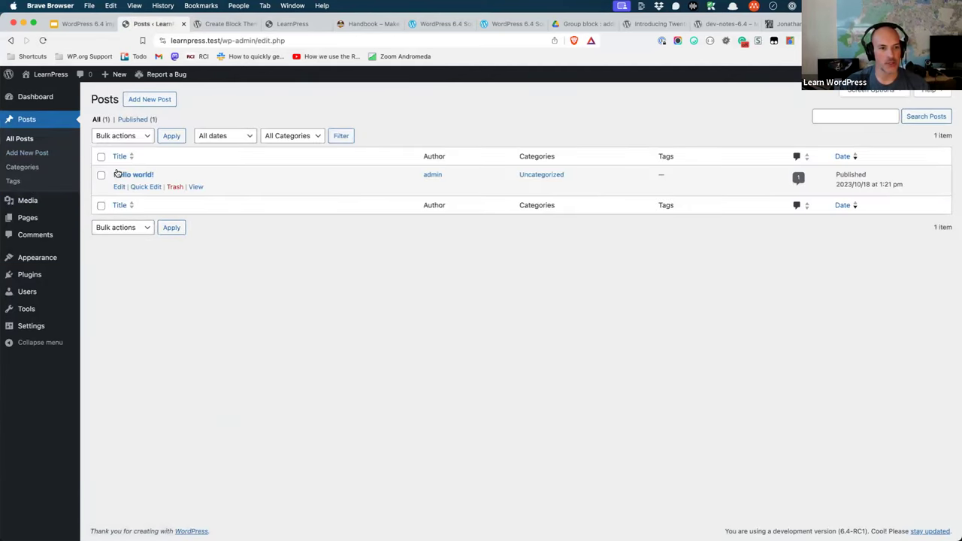
click(118, 174)
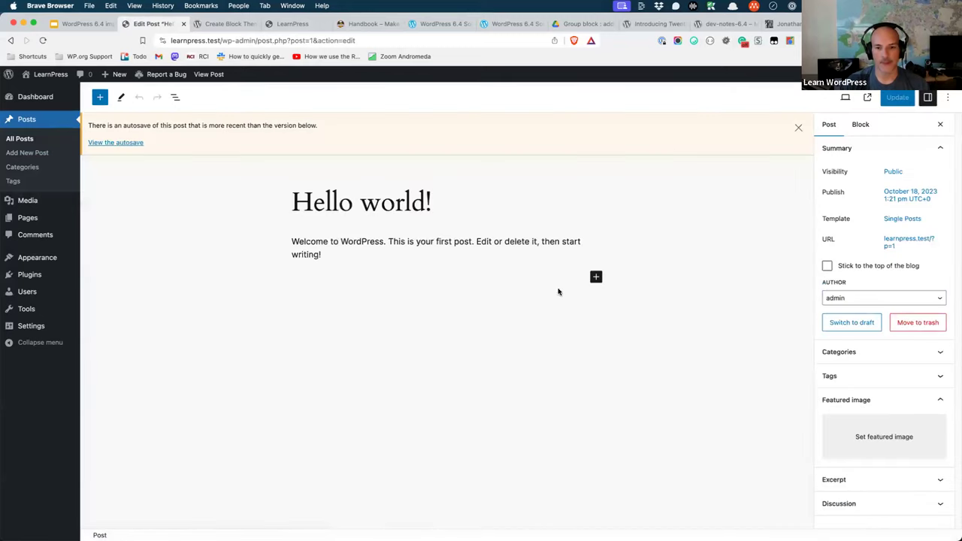
click(596, 277)
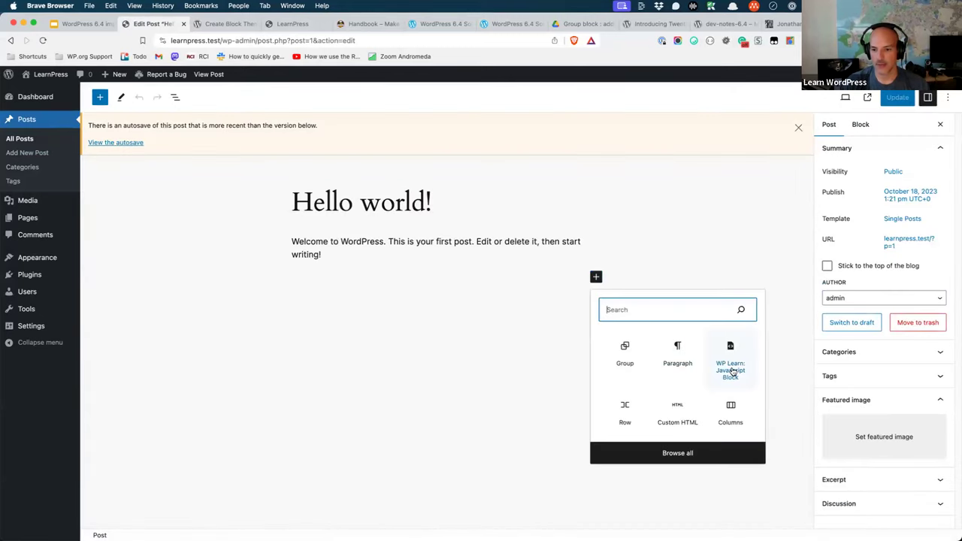
click(730, 369)
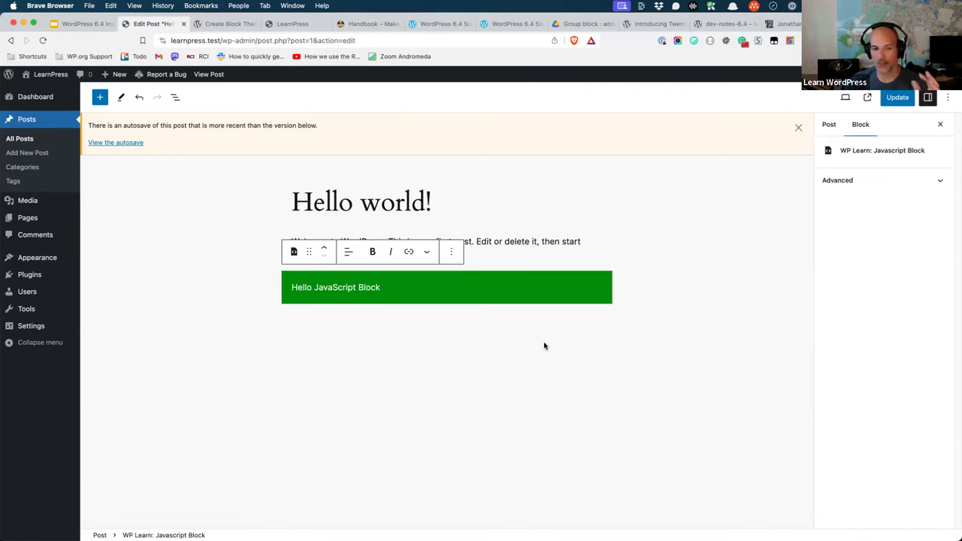
click(409, 289)
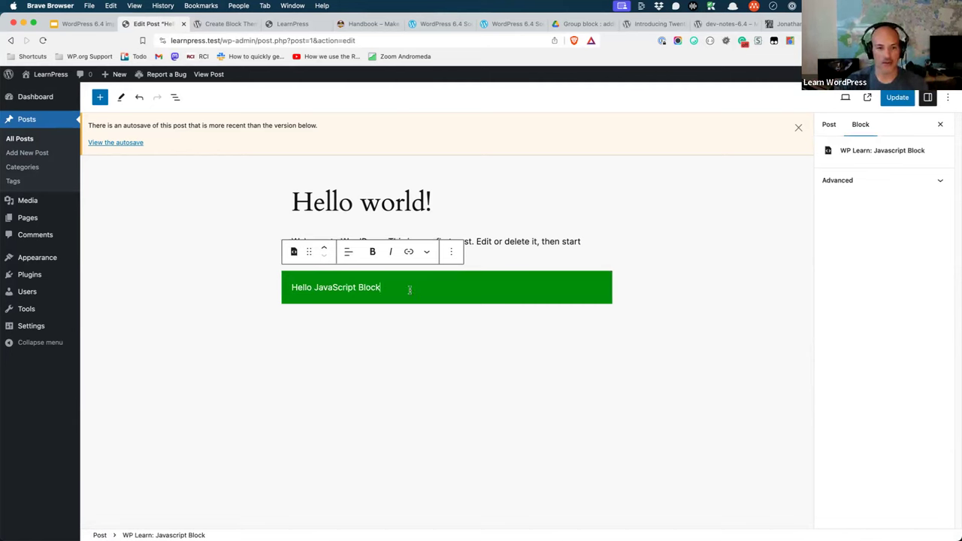
text(Text)
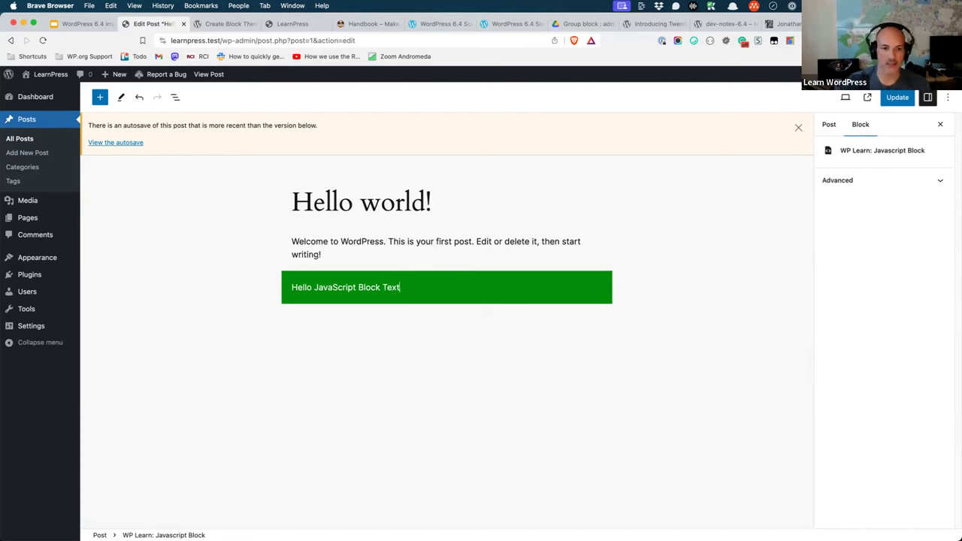
View the published Hello world! post and preview its unsaved version with the JavaScript block in a new tab
click(867, 97)
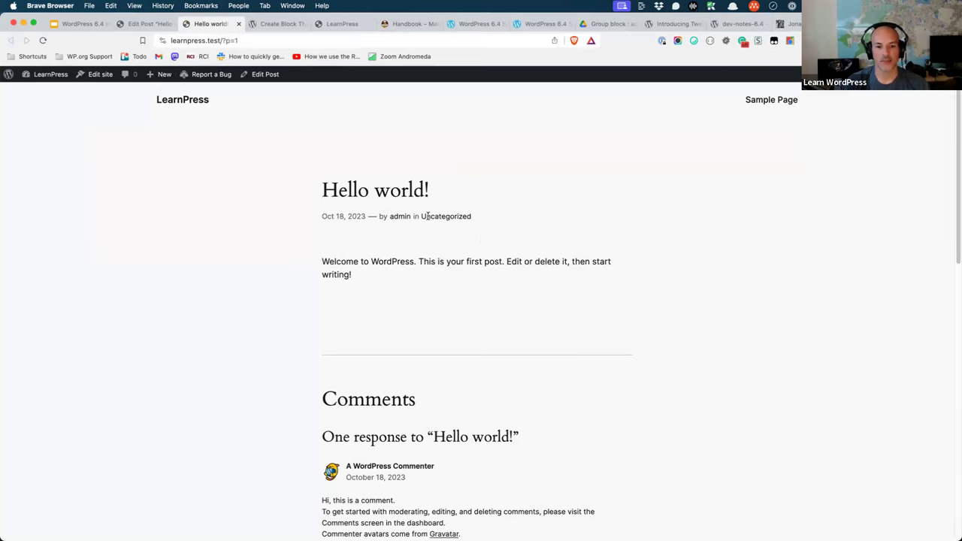
click(161, 24)
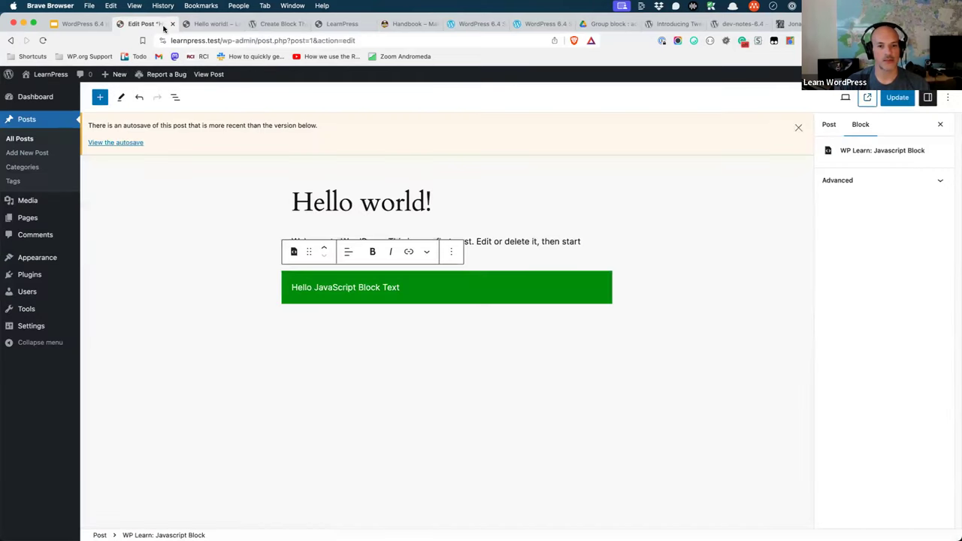
click(845, 99)
click(786, 186)
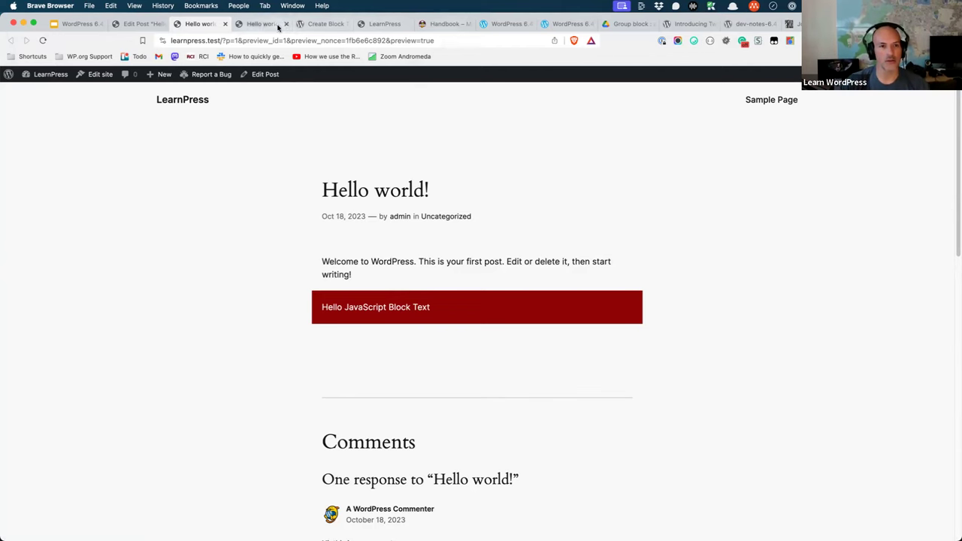
Review the dynamic block wording in the Source of Truth's Block Hooks section and return to the JavaScript block in the post editor
click(556, 23)
key(ctrl+shift+Tab)
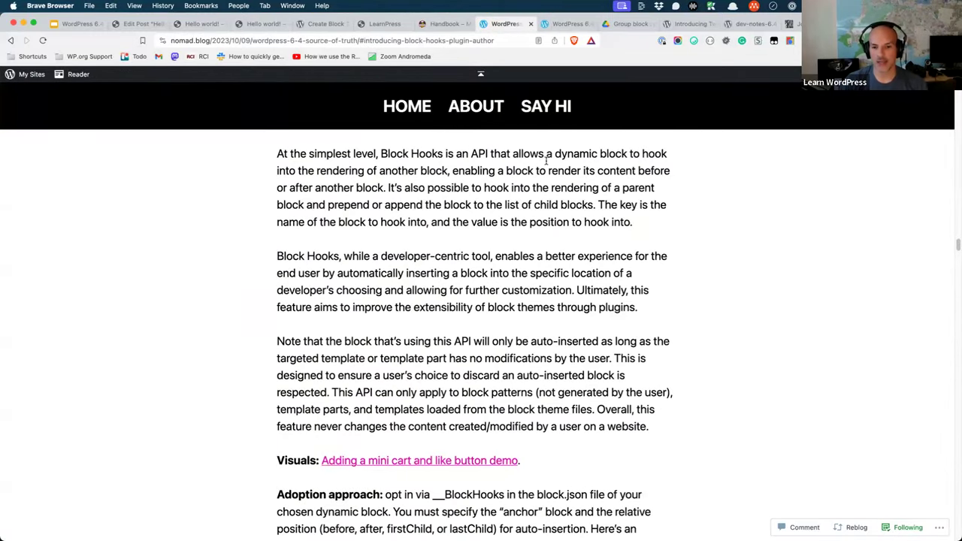
double_click(565, 154)
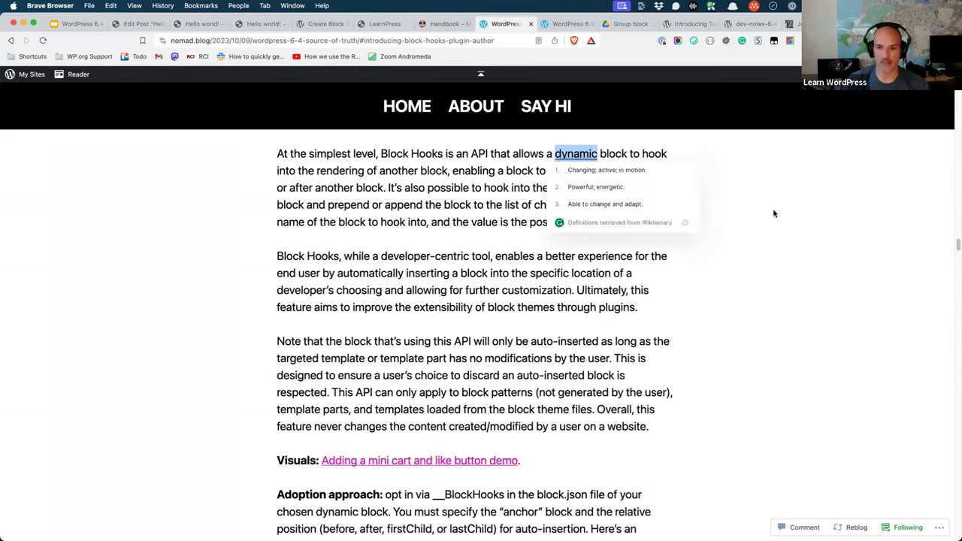
click(752, 188)
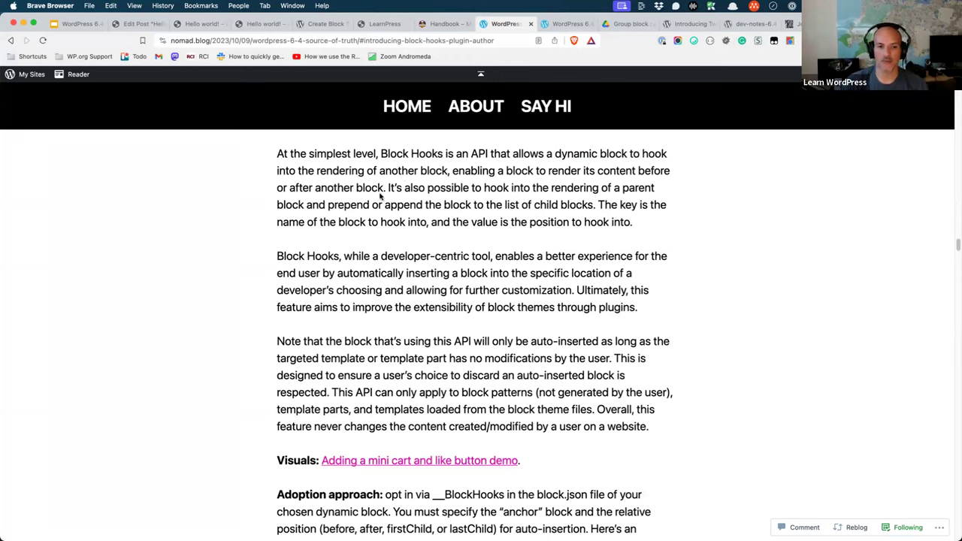
click(136, 23)
click(443, 278)
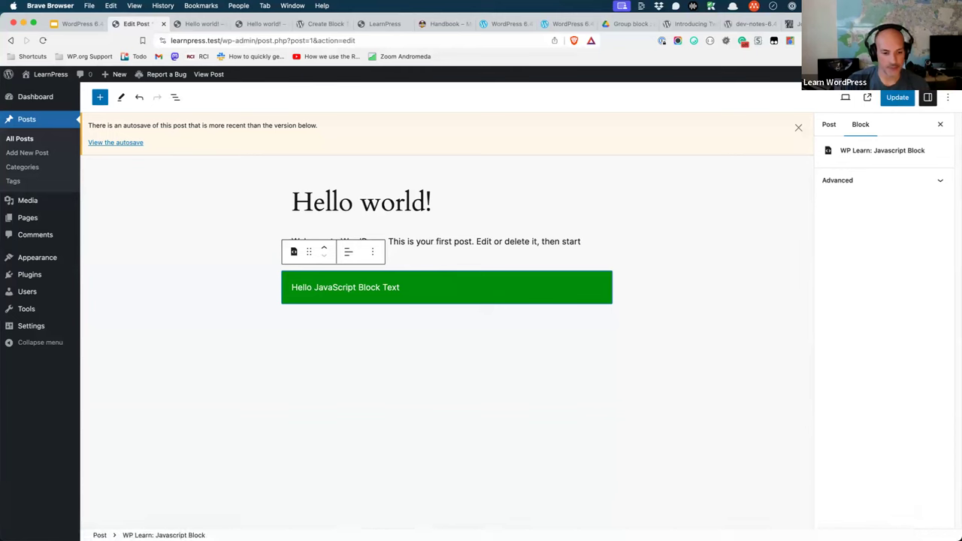
Switch to Visual Studio Code, close style.css, collapse the twentytwentyfour folder and open wp-learn-javascript.php from the wp-learn-javascript plugin
click(286, 516)
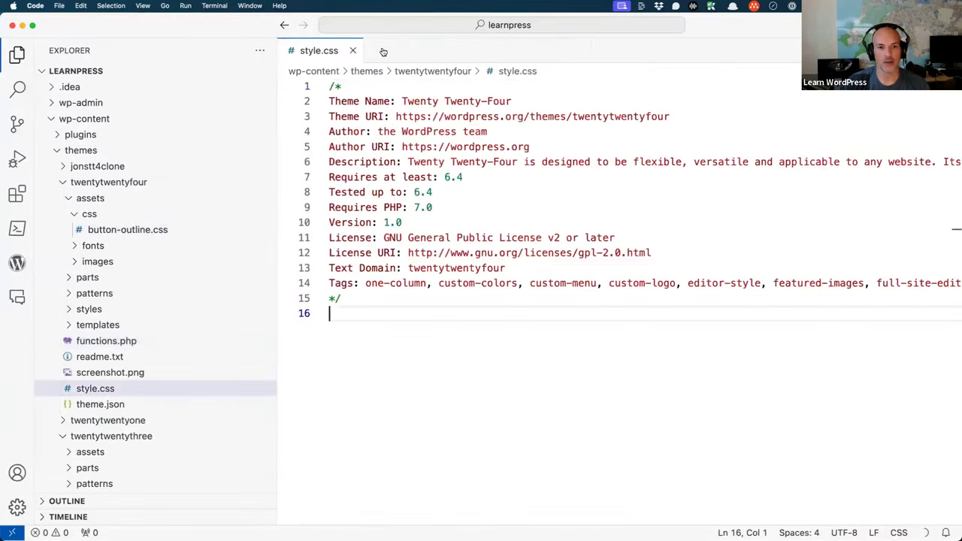
click(353, 50)
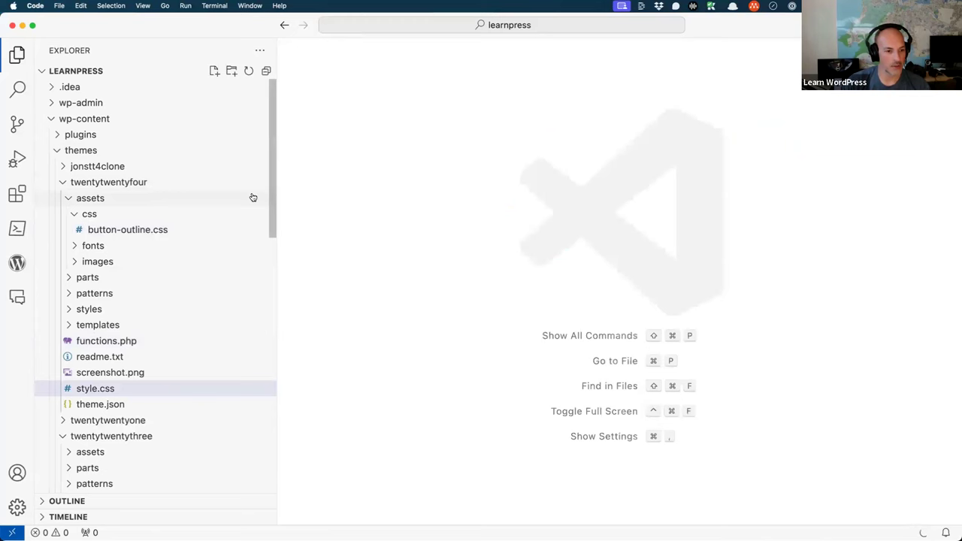
click(69, 199)
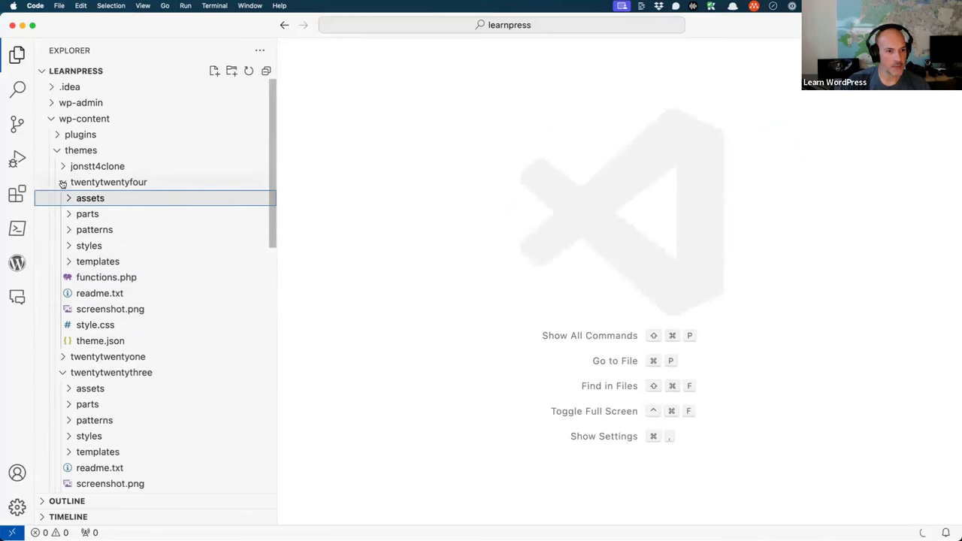
click(62, 183)
click(58, 135)
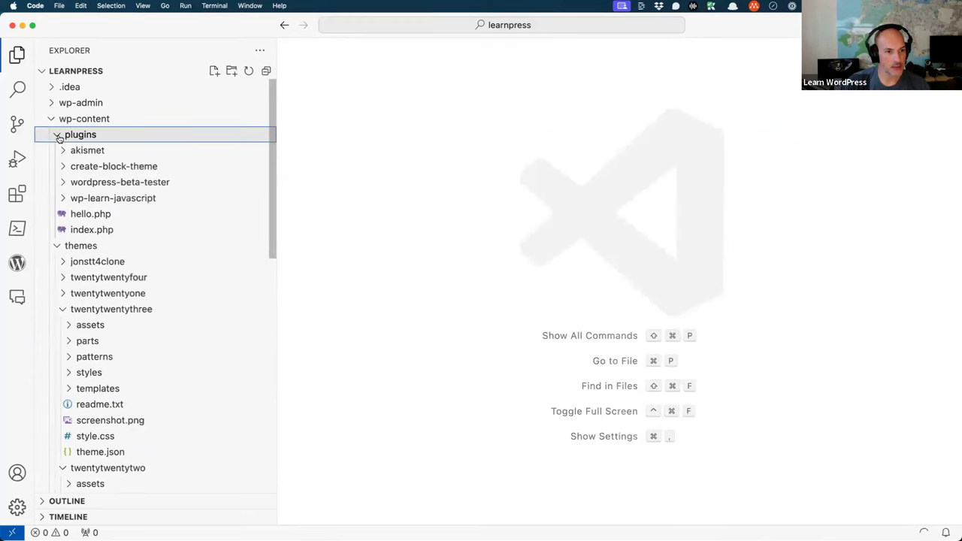
click(65, 197)
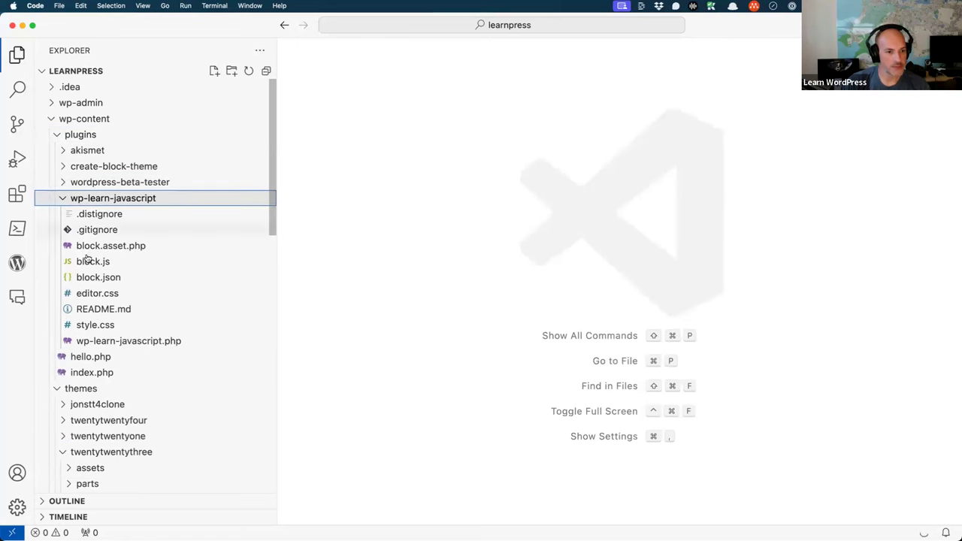
click(103, 343)
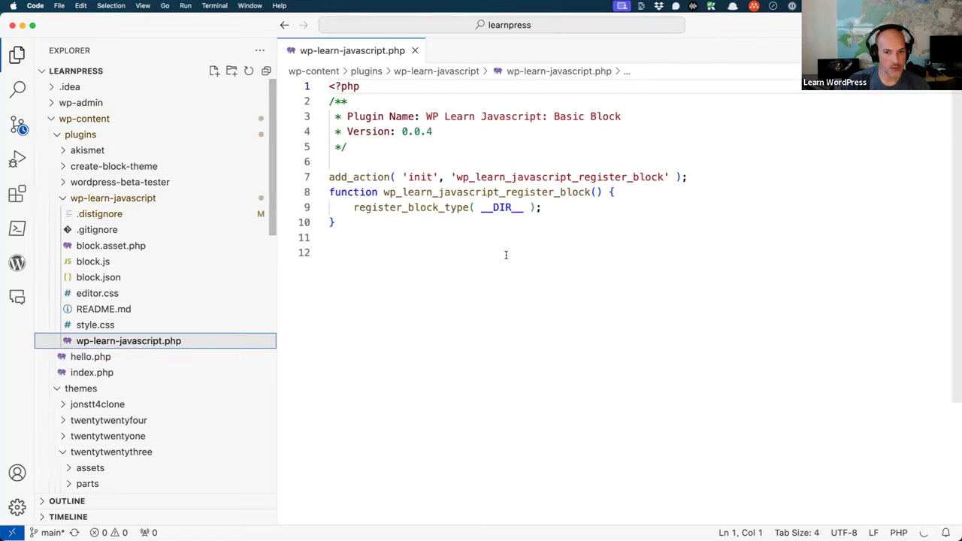
Examine the plugin's block registration code and its block.json metadata, ending back in wp-learn-javascript.php
click(373, 249)
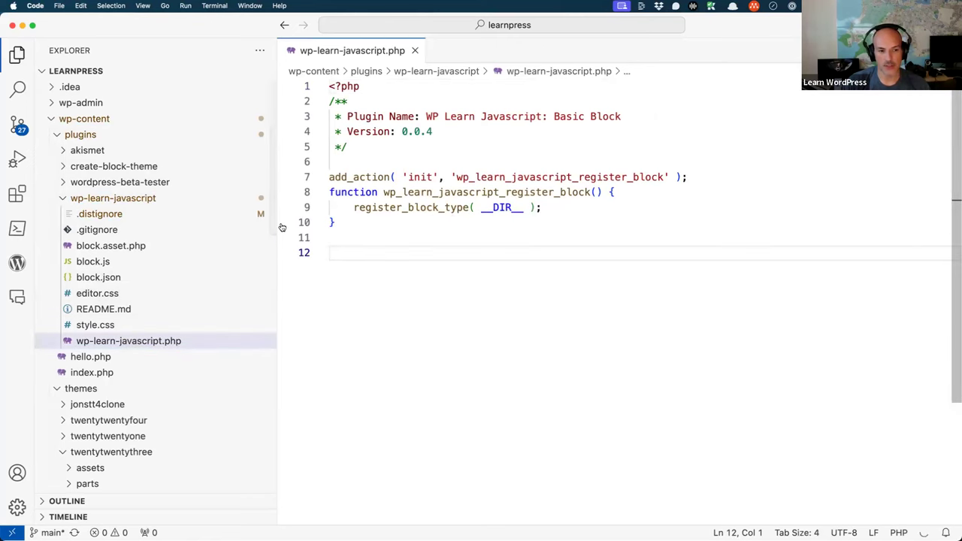
click(238, 276)
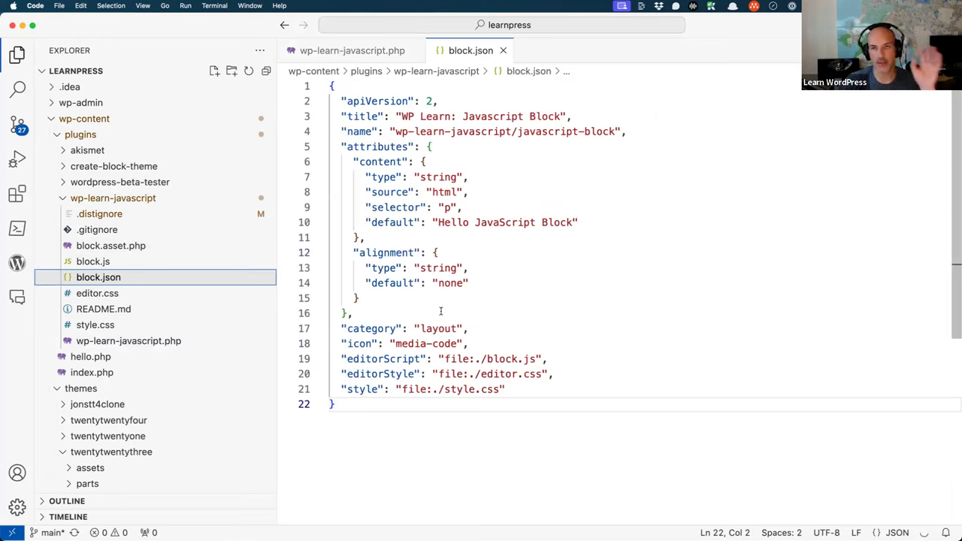
click(105, 341)
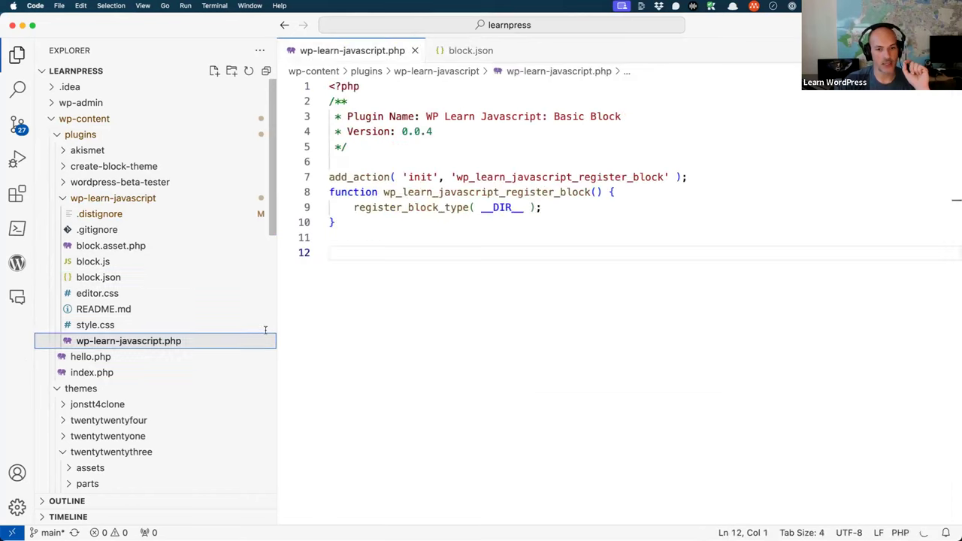
Examine the register_block_type call and its __DIR__ argument in wp-learn-javascript.php and open the plugin's block.json
double_click(441, 208)
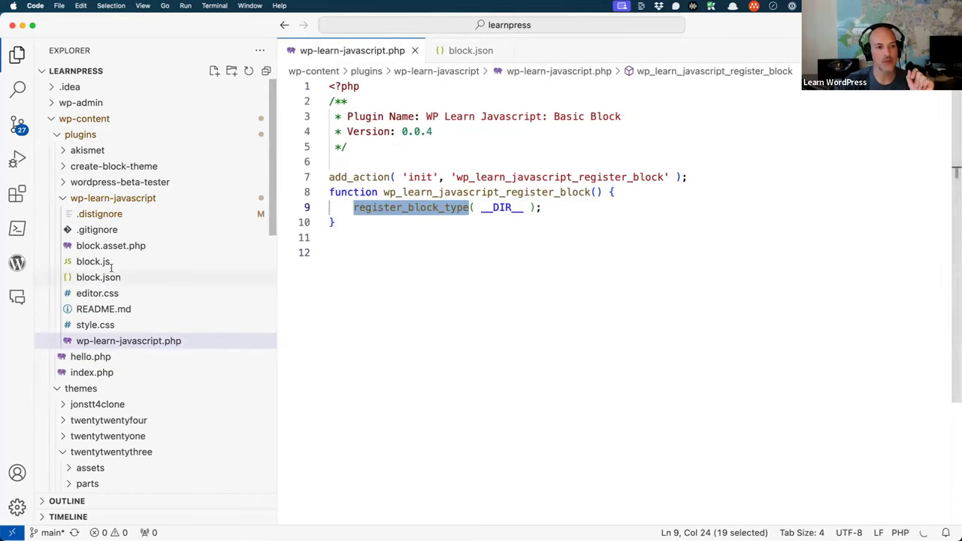
double_click(497, 207)
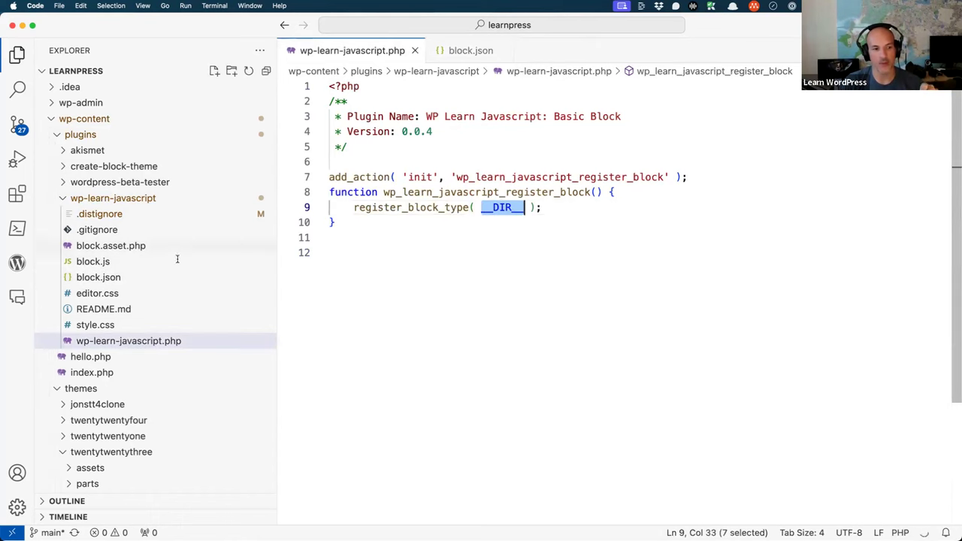
click(100, 277)
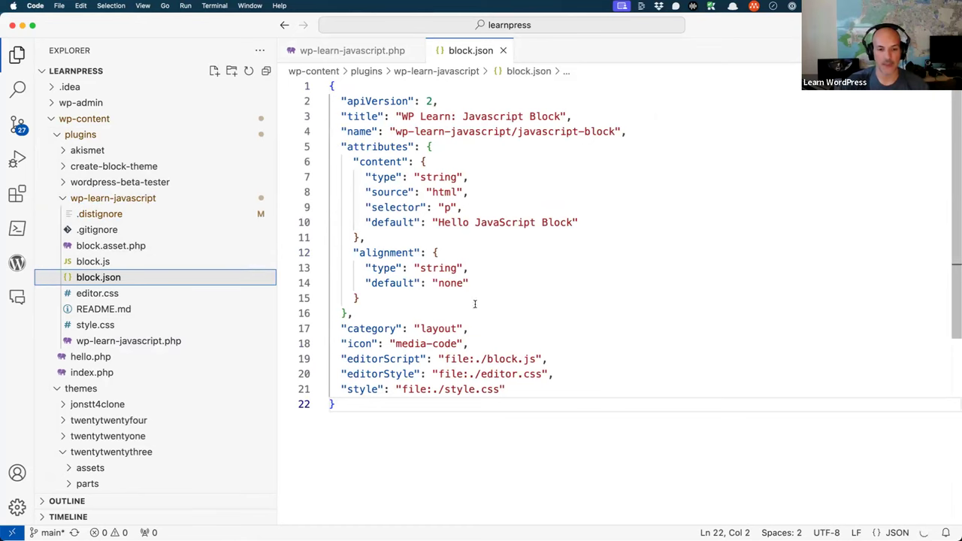
Switch to Brave Browser, open developer.wordpress.org/block-editor/reference-guides/block-api/block-registration/#block-hooks-optional and examine the blockHooks code example and its position values
click(458, 517)
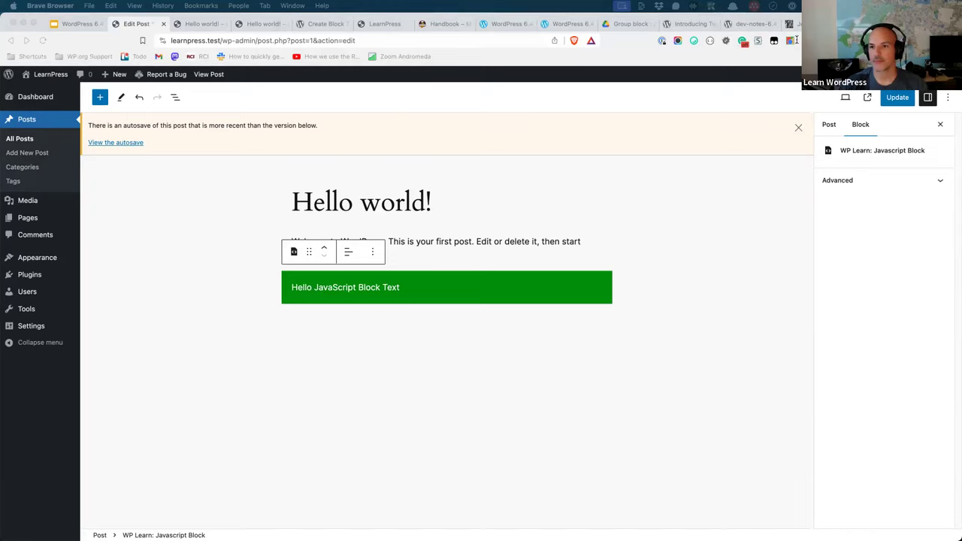
key(super+a)
text(developer.wordpress.org/block-editor/reference-guides/block-api/block-registration/#block-hooks-optional)
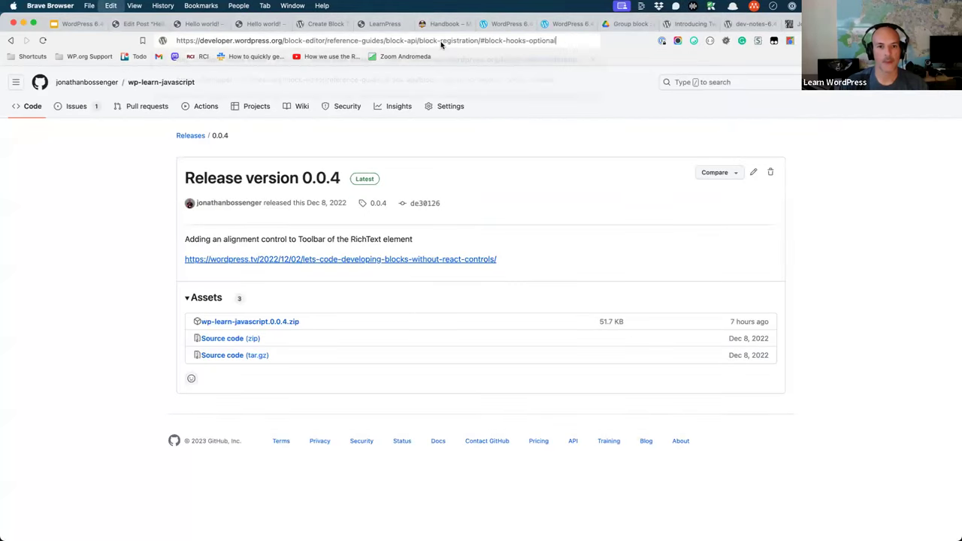
key(Return)
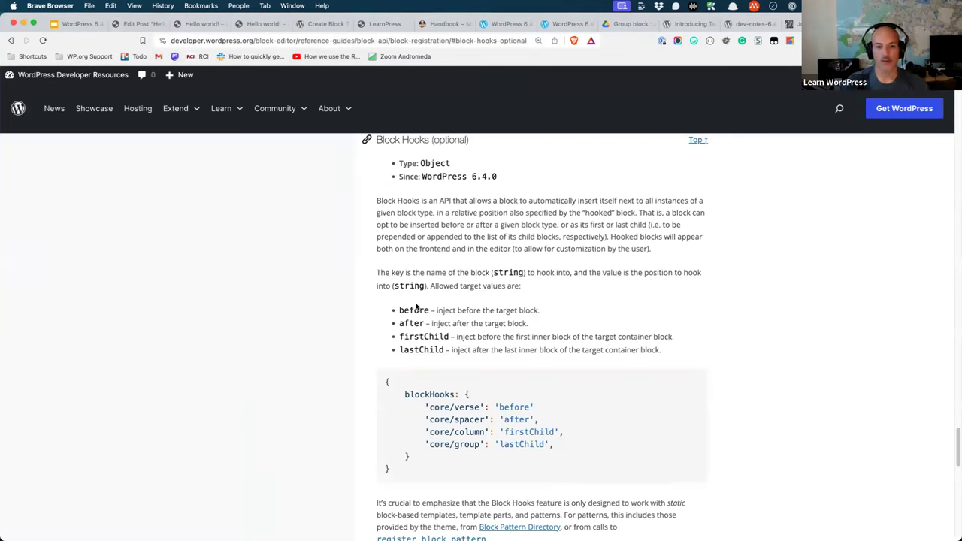
double_click(435, 396)
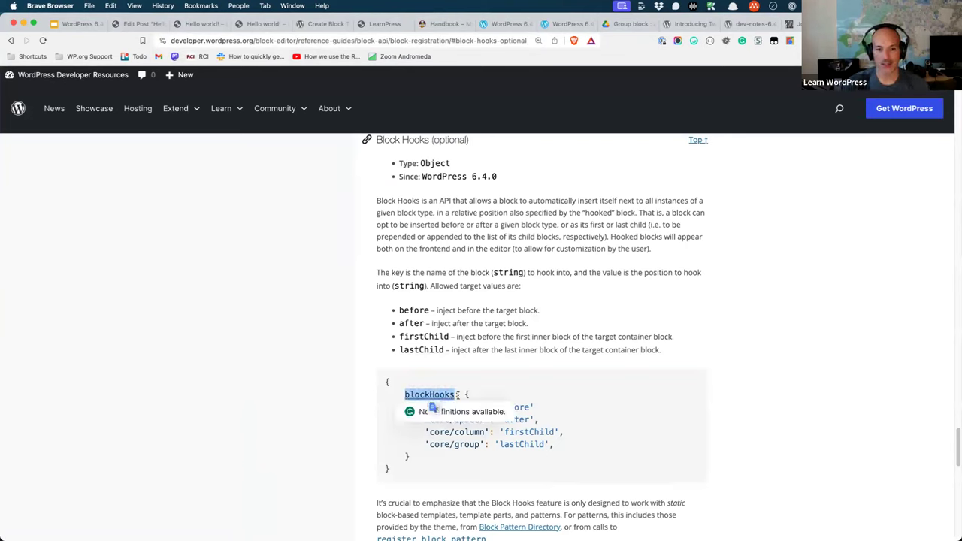
click(599, 412)
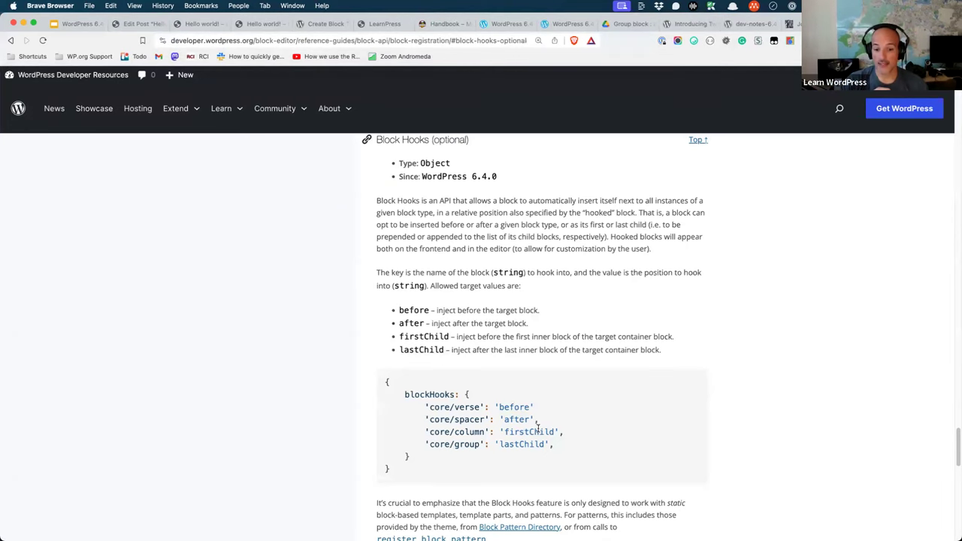
double_click(530, 432)
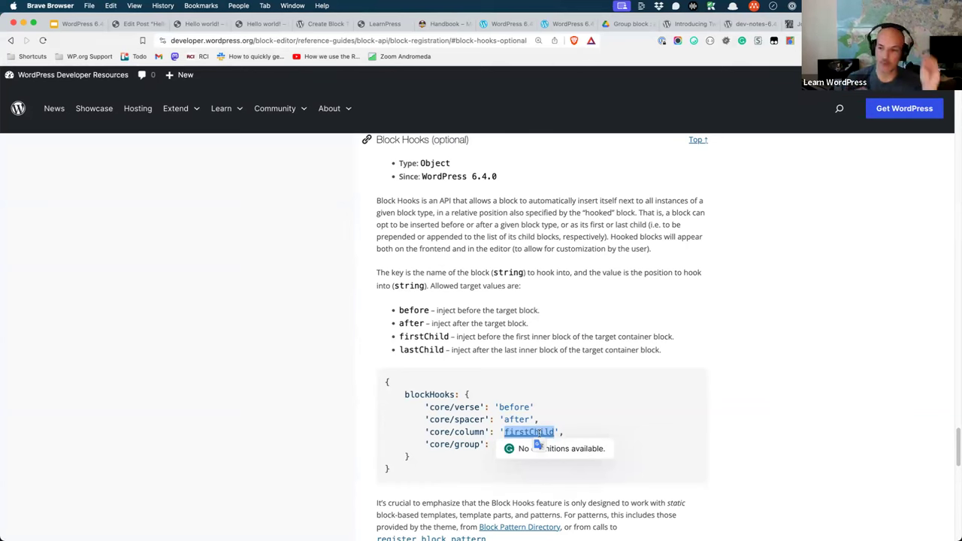
click(561, 444)
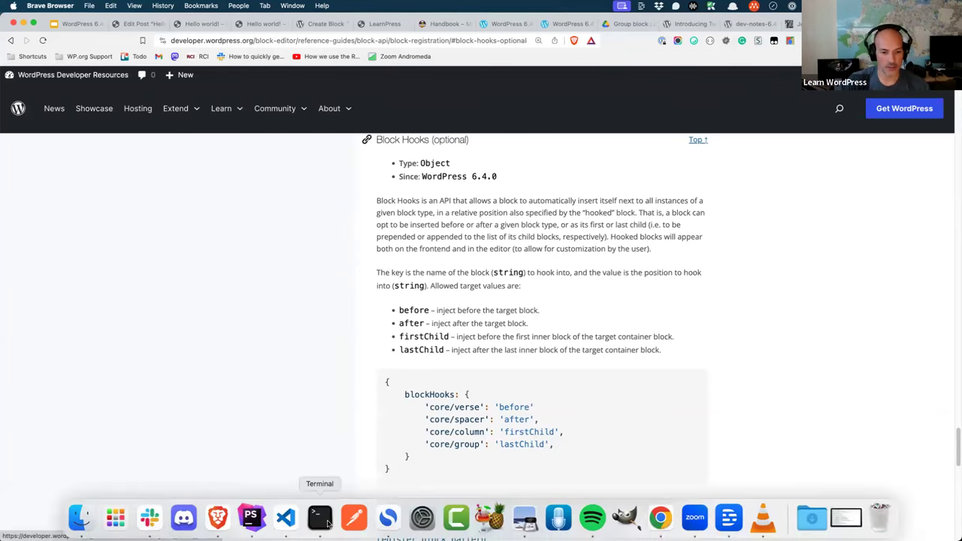
Copy the blockHooks key name from the code example in the Block Hooks documentation
click(280, 519)
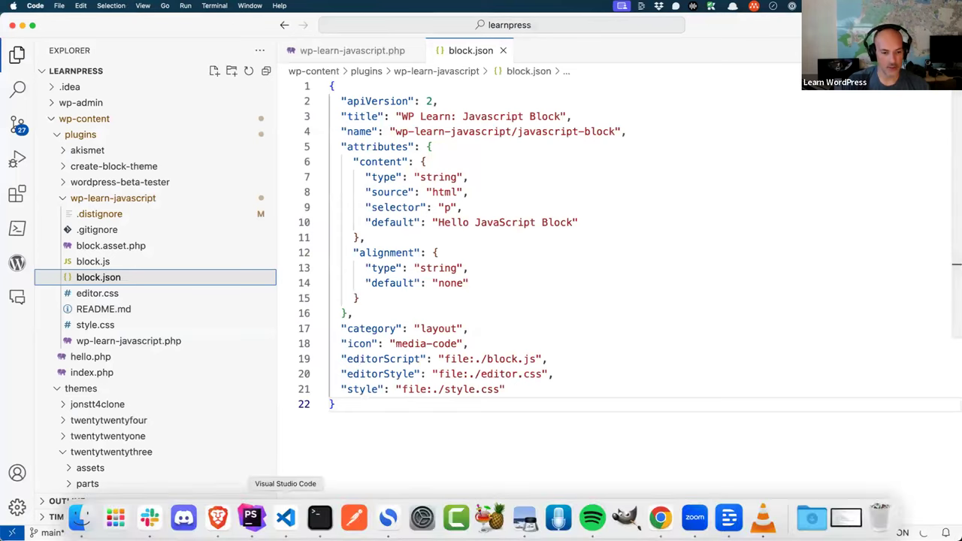
click(457, 521)
double_click(436, 395)
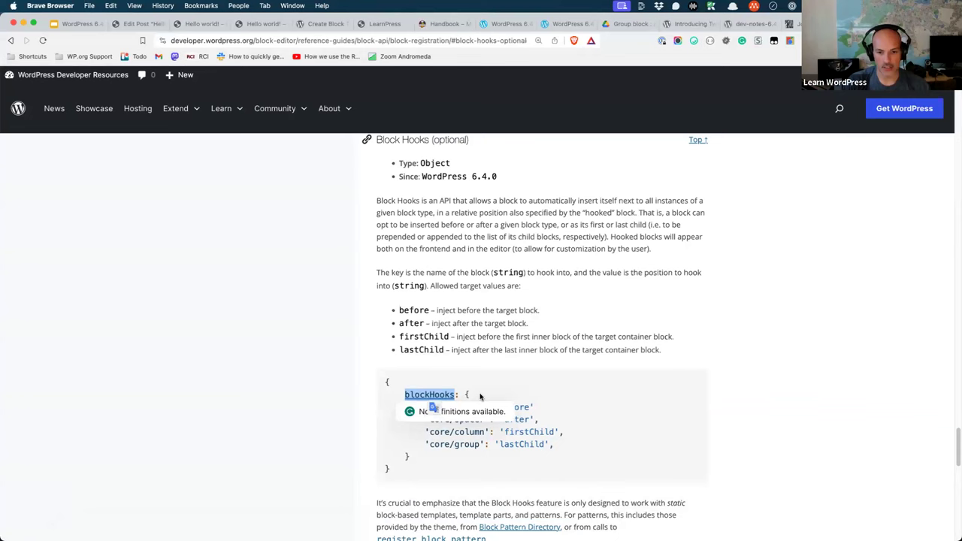
click(444, 398)
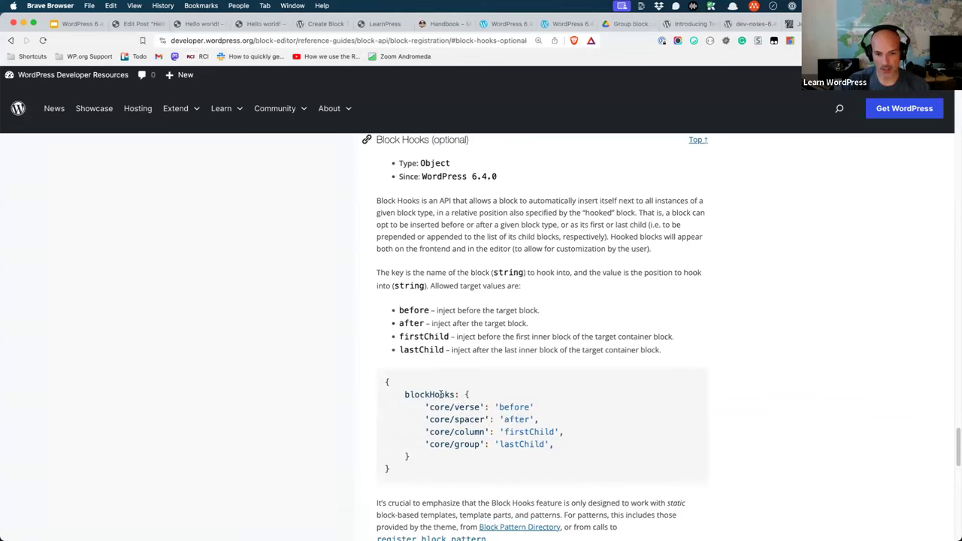
double_click(441, 395)
key(super+c)
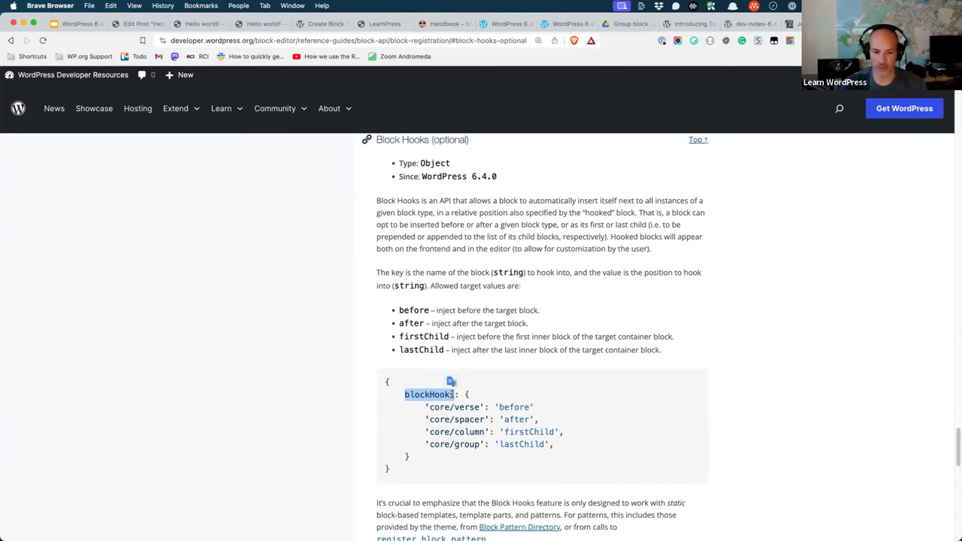
Switch to Visual Studio Code and add an empty "blockHooks" object below the attributes object in block.json
key(super+Tab)
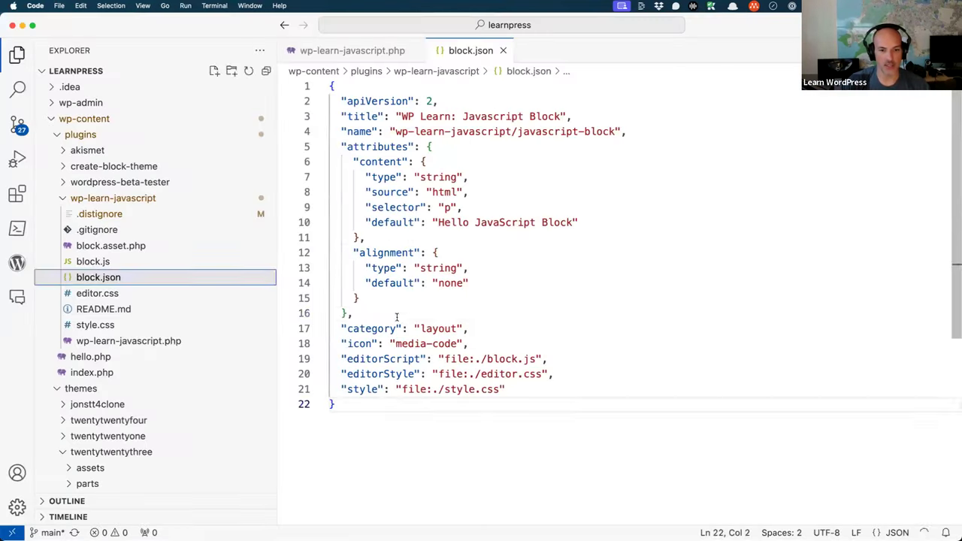
click(353, 313)
key(Return)
text(")
key(super+v)
text(" :{)
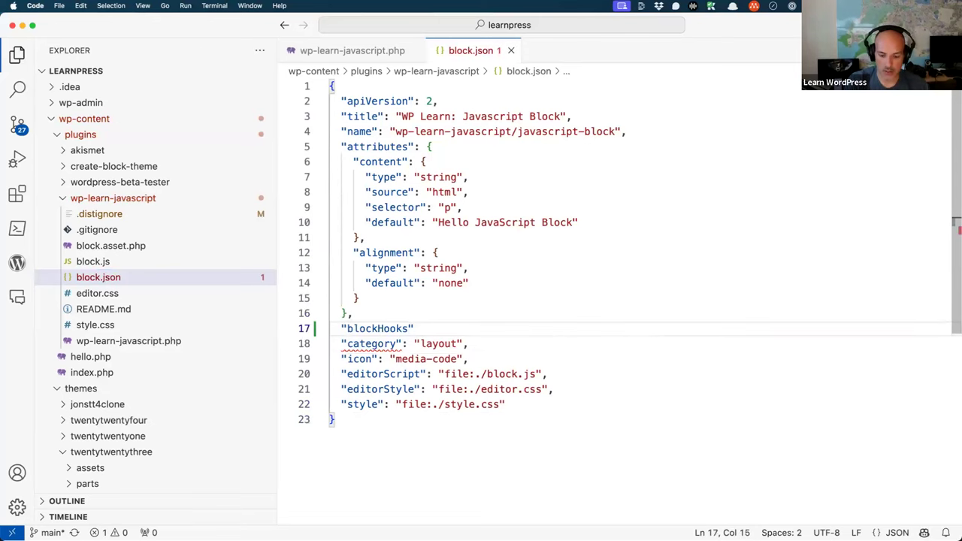
key(Return)
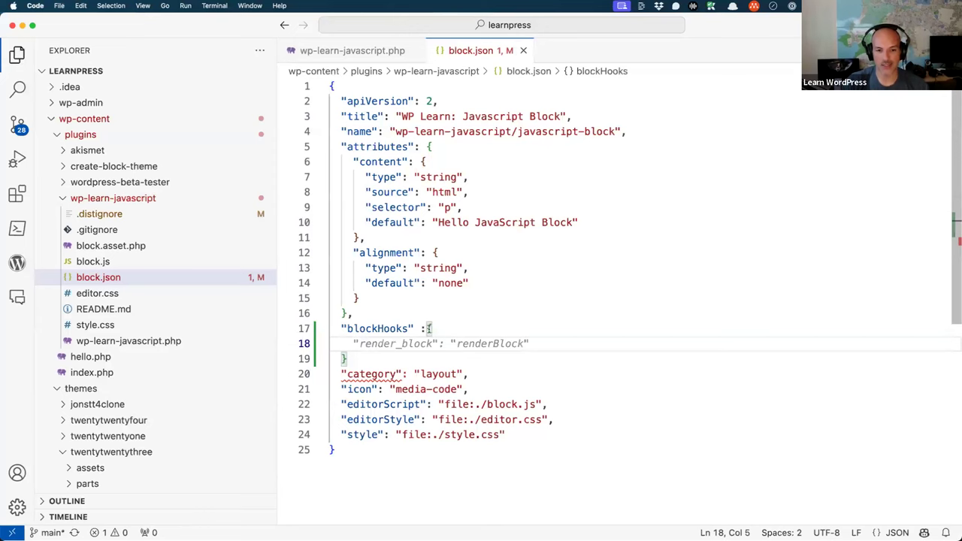
click(425, 328)
click(399, 354)
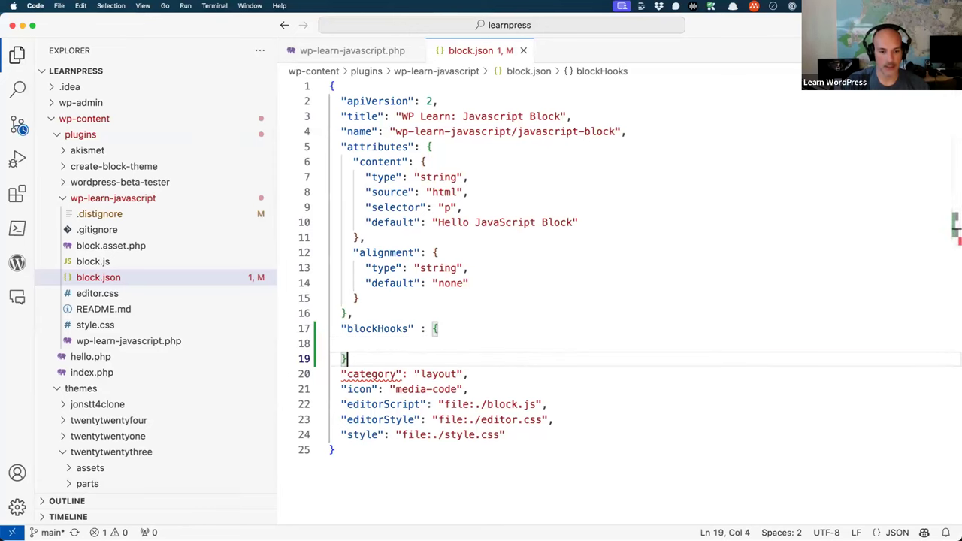
Check the documentation example and enter the "core/post-title" key inside the blockHooks object in block.json
click(219, 520)
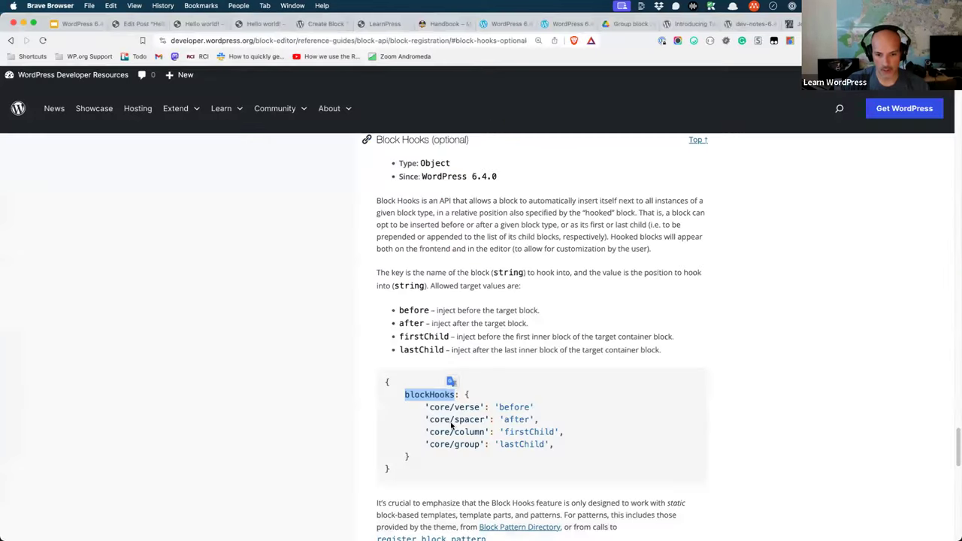
click(285, 519)
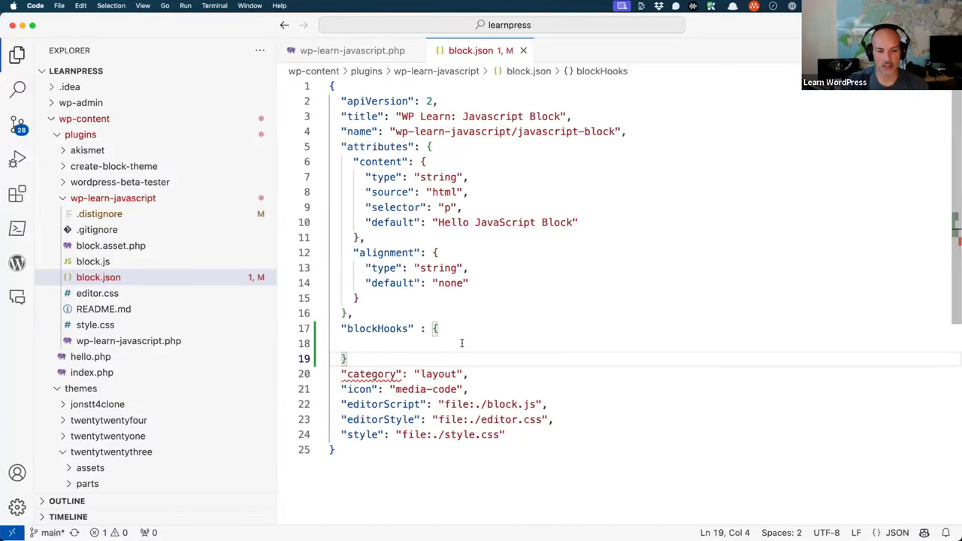
click(450, 339)
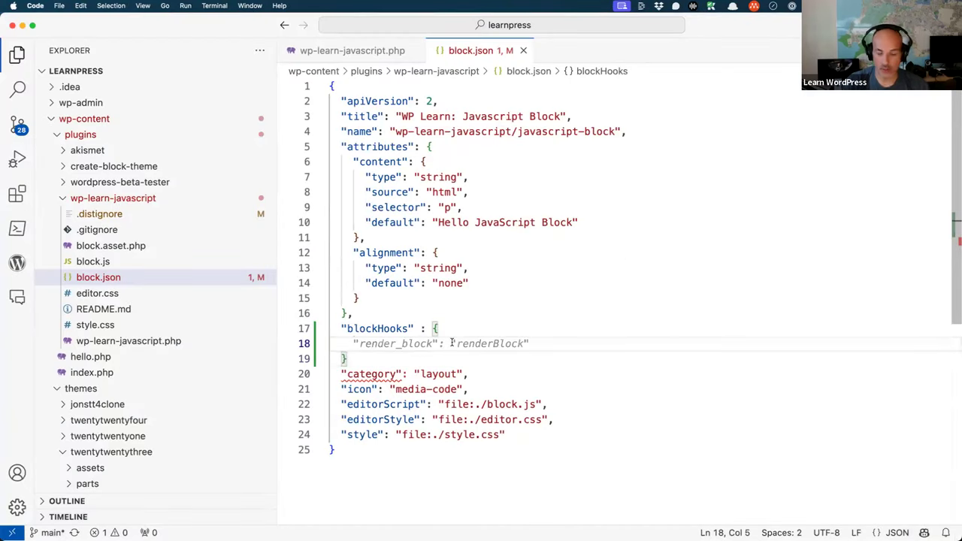
text("core/)
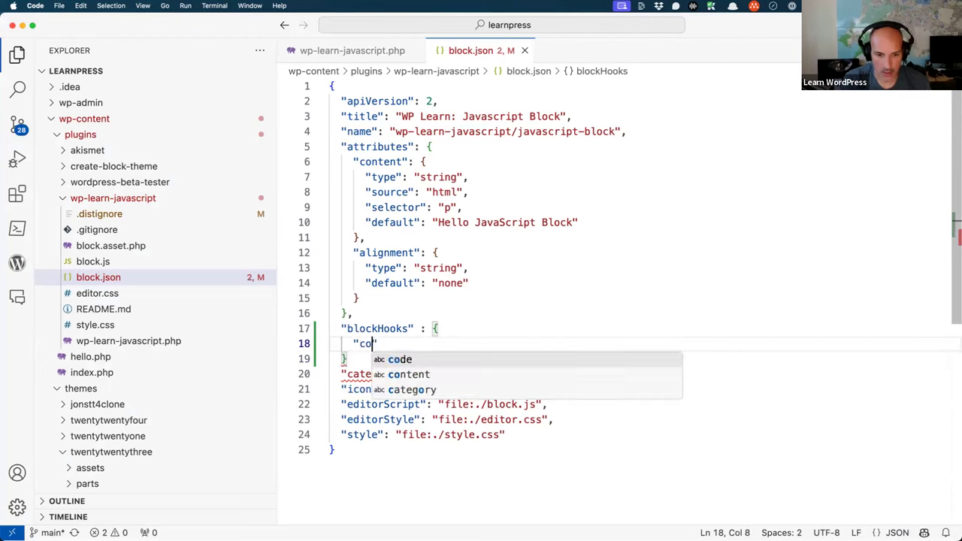
text(-title")
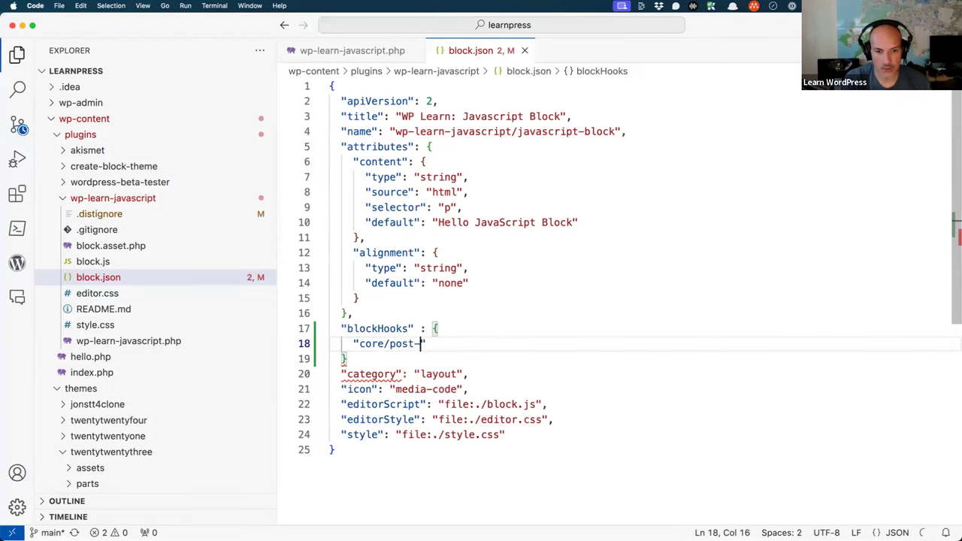
text(:)
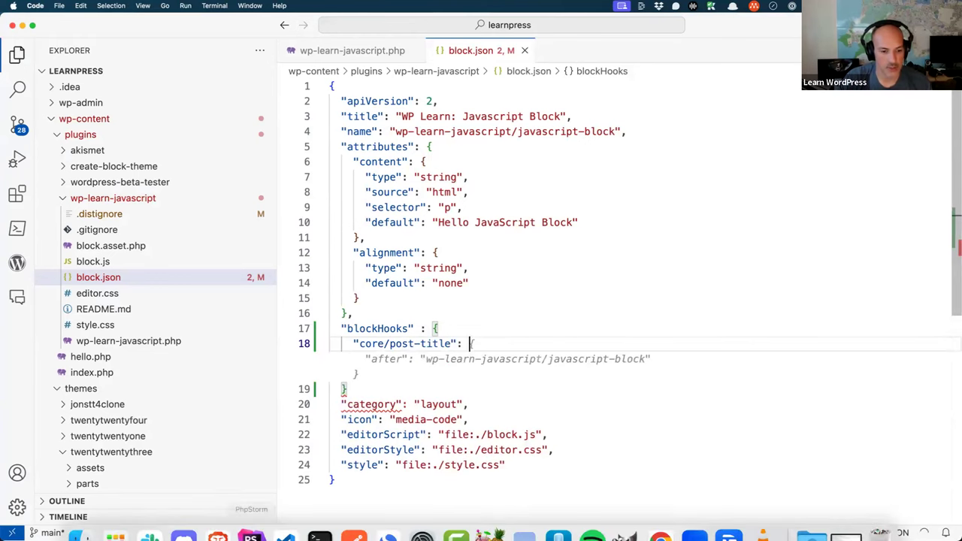
Look up the position value in the documentation, set core/post-title to "after" and add a comma after the blockHooks object's closing brace
click(217, 535)
double_click(516, 419)
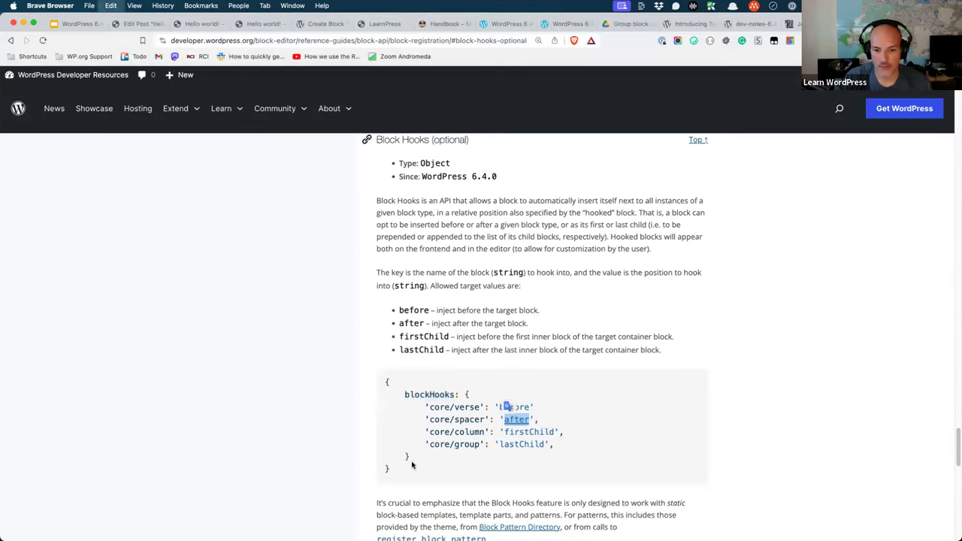
click(285, 519)
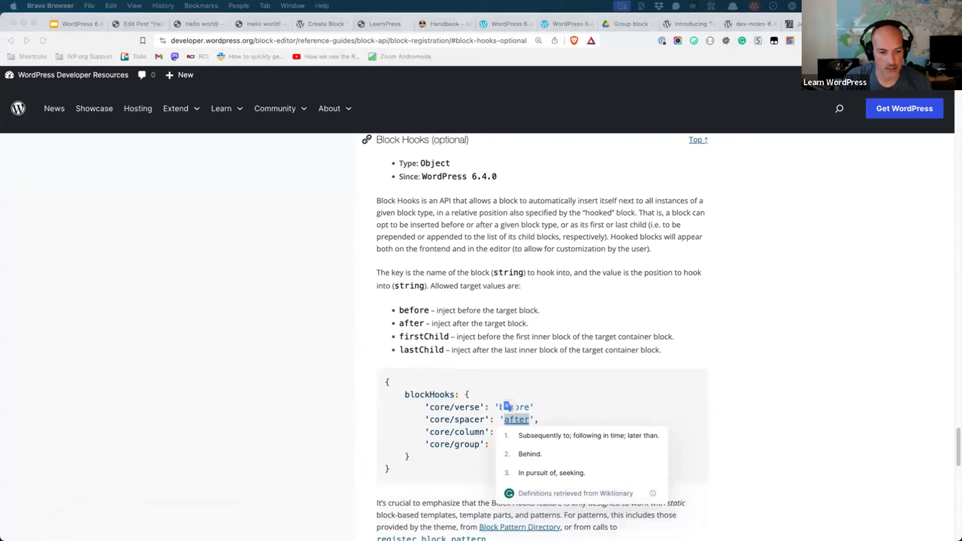
click(285, 518)
text("after",)
key(End)
key(BackSpace)
key(Down)
text(,)
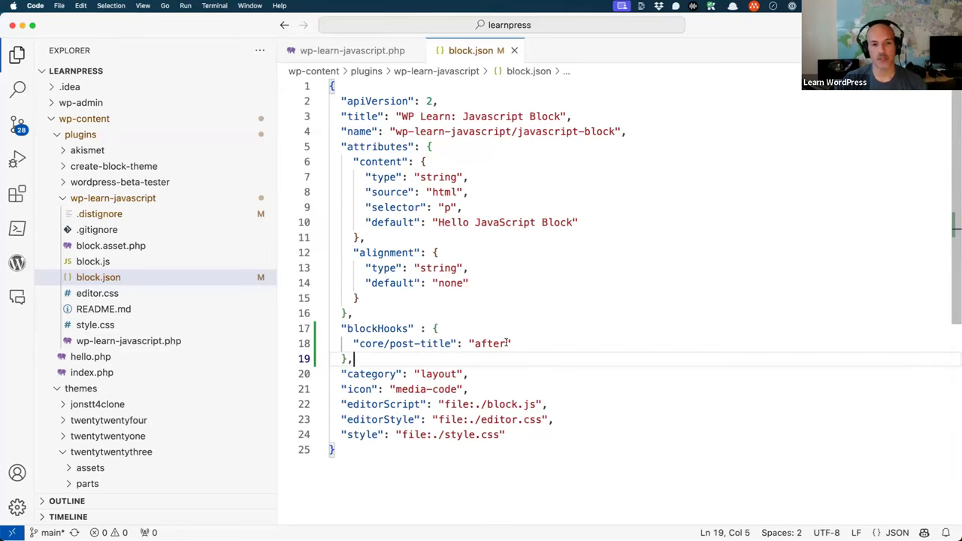
Switch to Brave Browser, look over the open Hello world! post tabs and highlight "dynamic block" in the Source of Truth's Block Hooks section
click(218, 519)
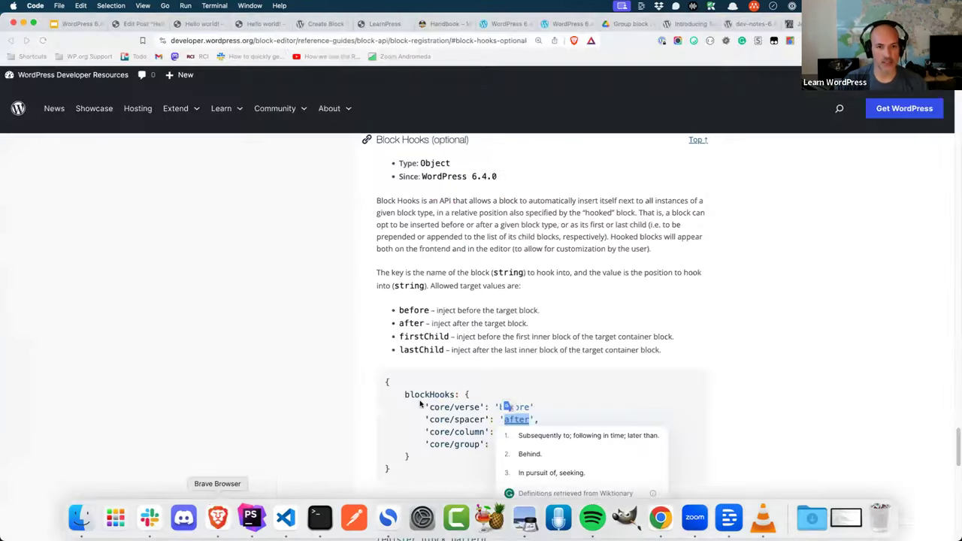
click(248, 24)
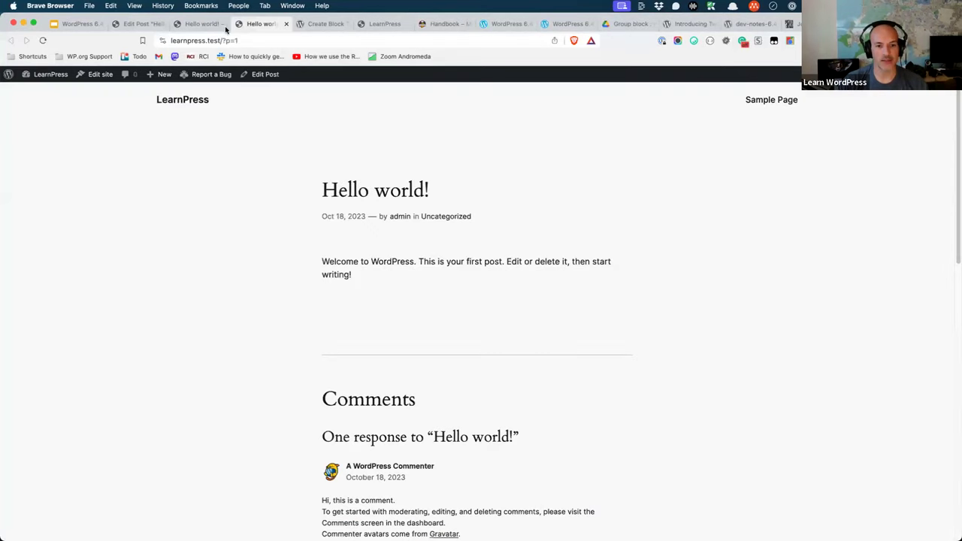
click(199, 23)
key(super+shift+bracketleft)
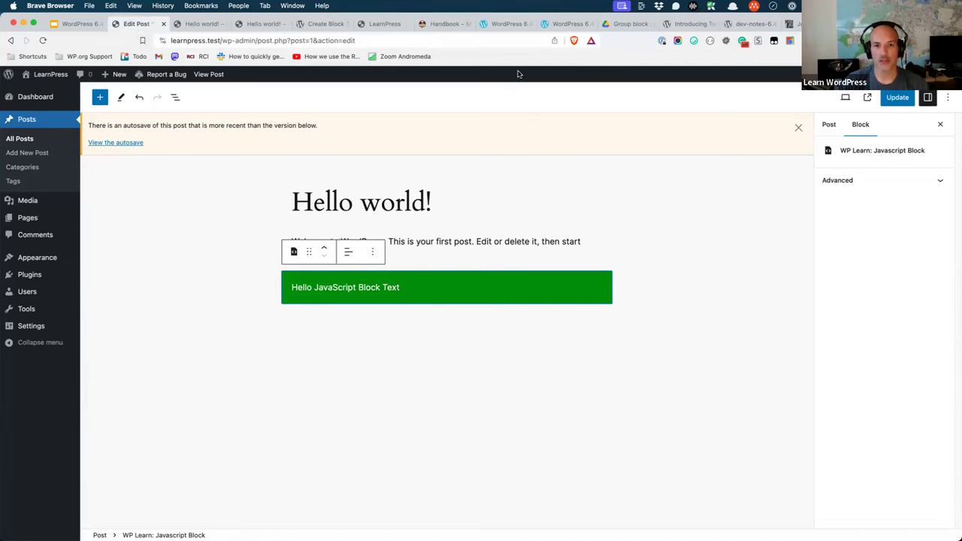
click(505, 24)
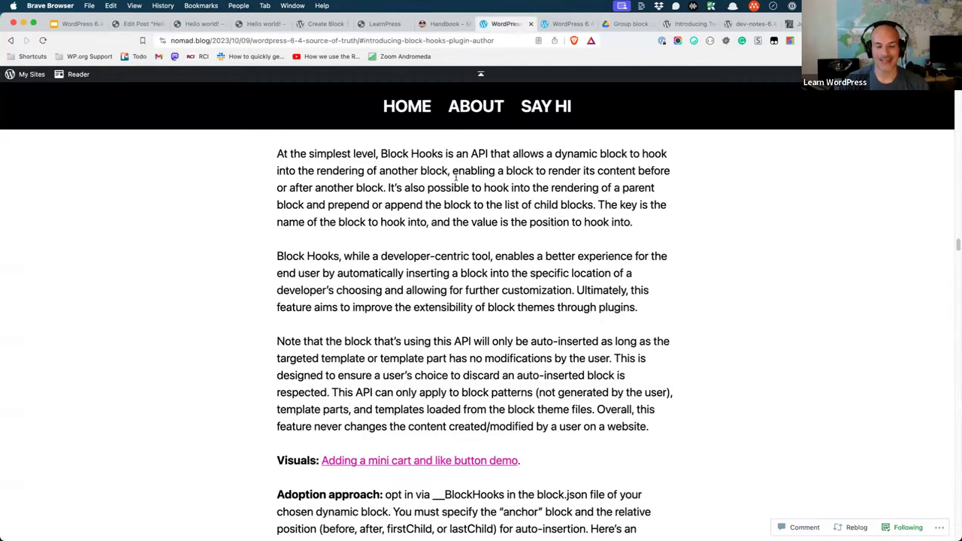
drag(554, 153, 625, 154)
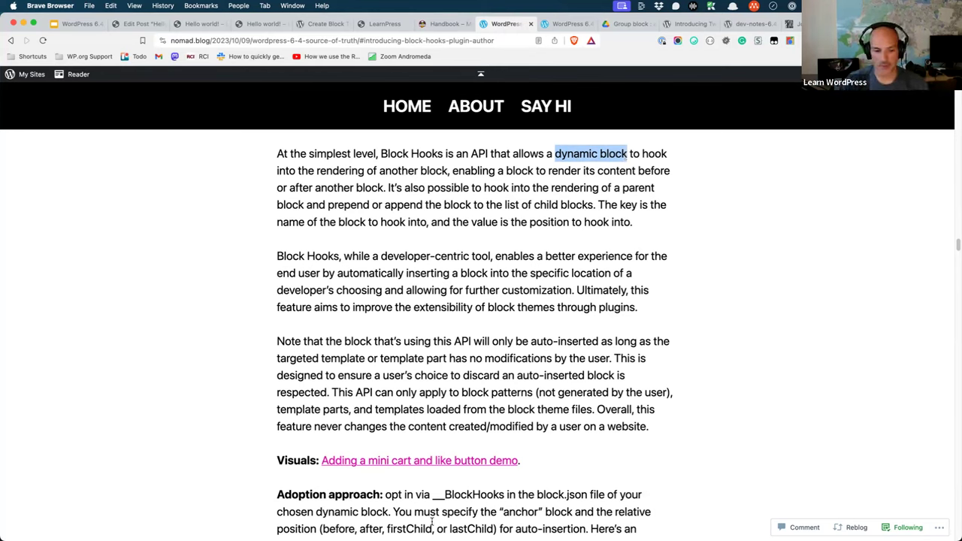
mouse_move(387, 535)
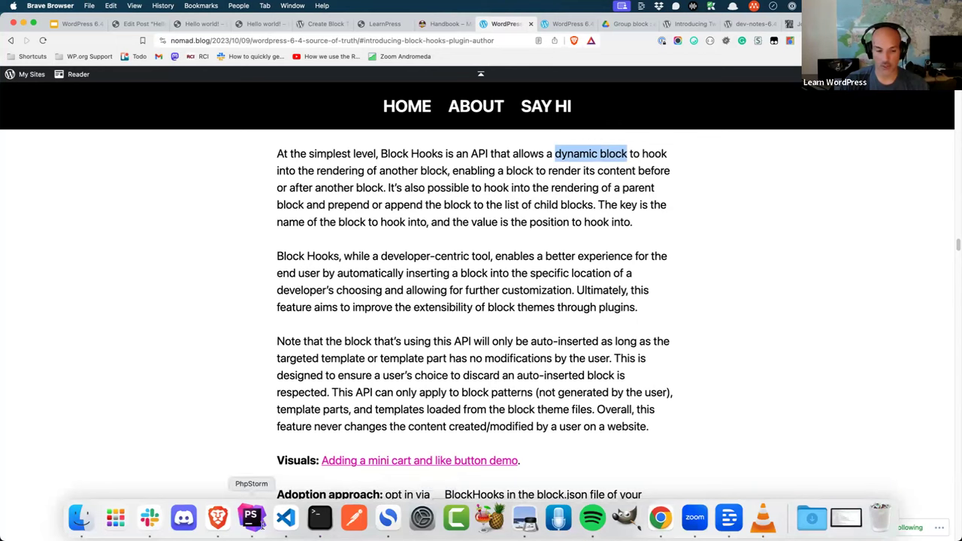
Switch to Visual Studio Code, open block.js and examine the block's edit and save functions
click(286, 517)
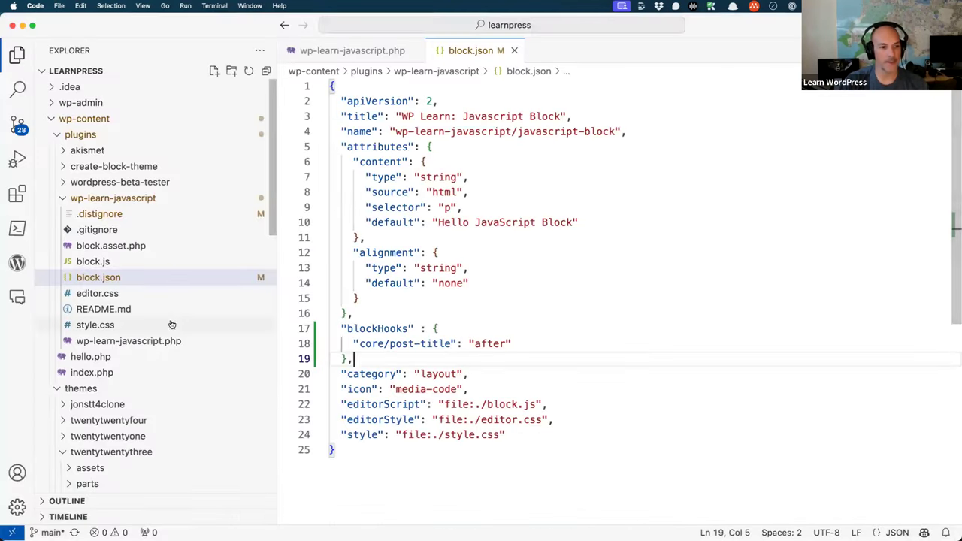
click(99, 263)
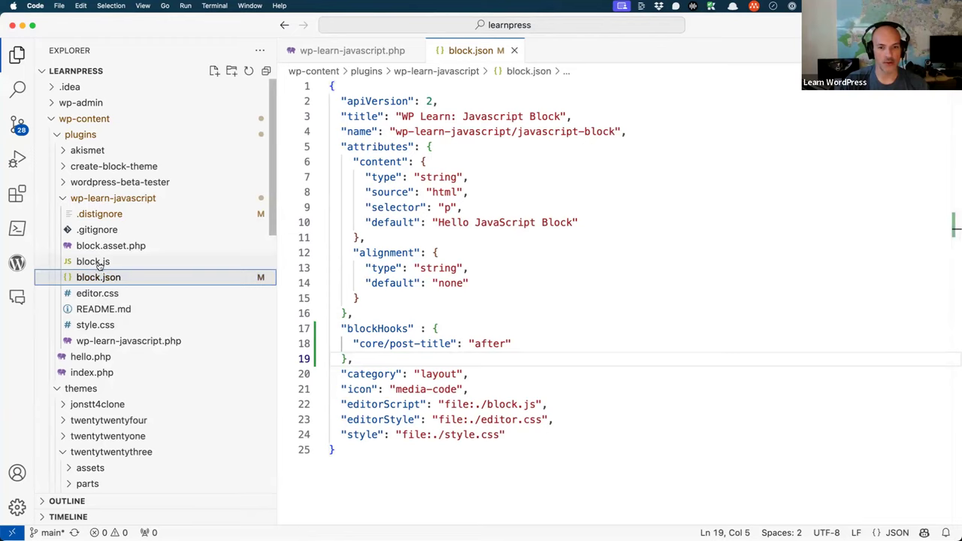
click(99, 262)
scroll(547, 306, down, 1)
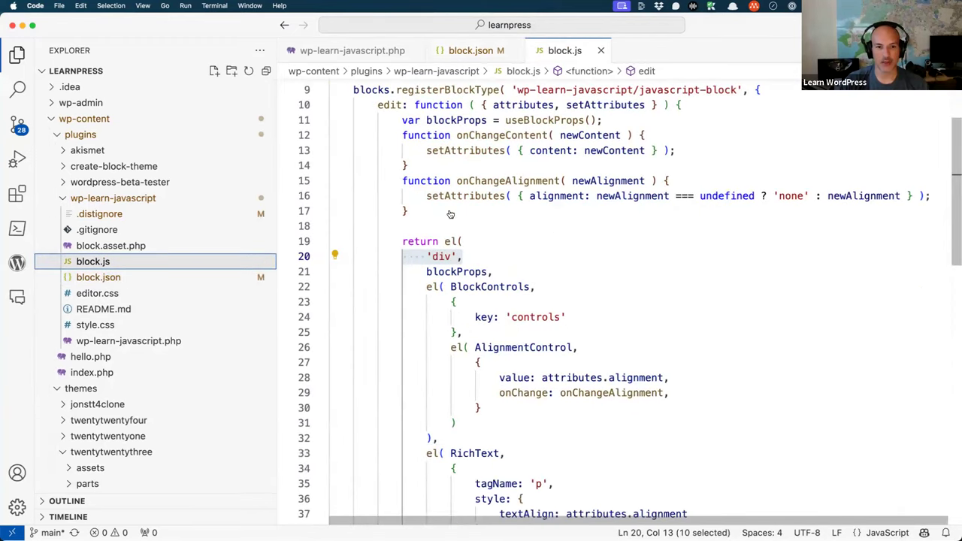
double_click(383, 105)
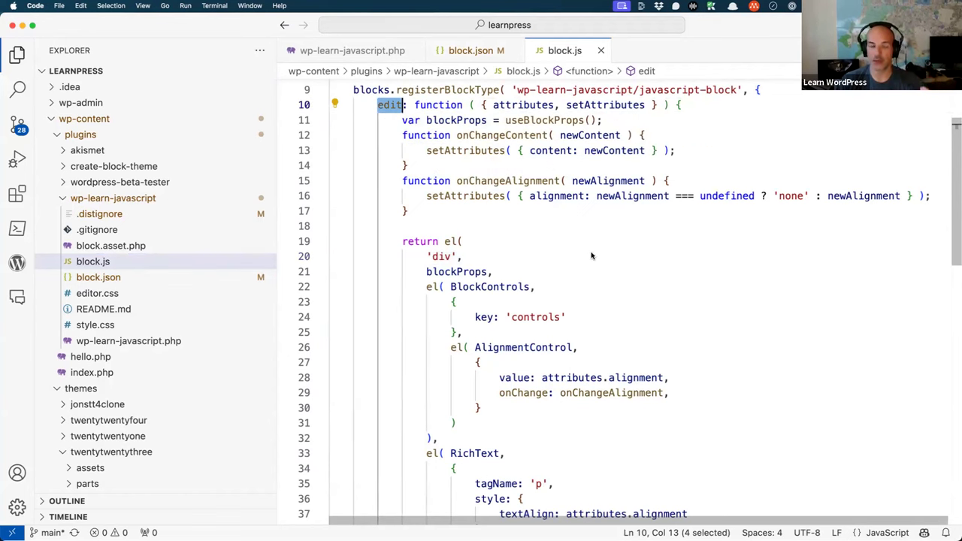
scroll(592, 256, down, 6)
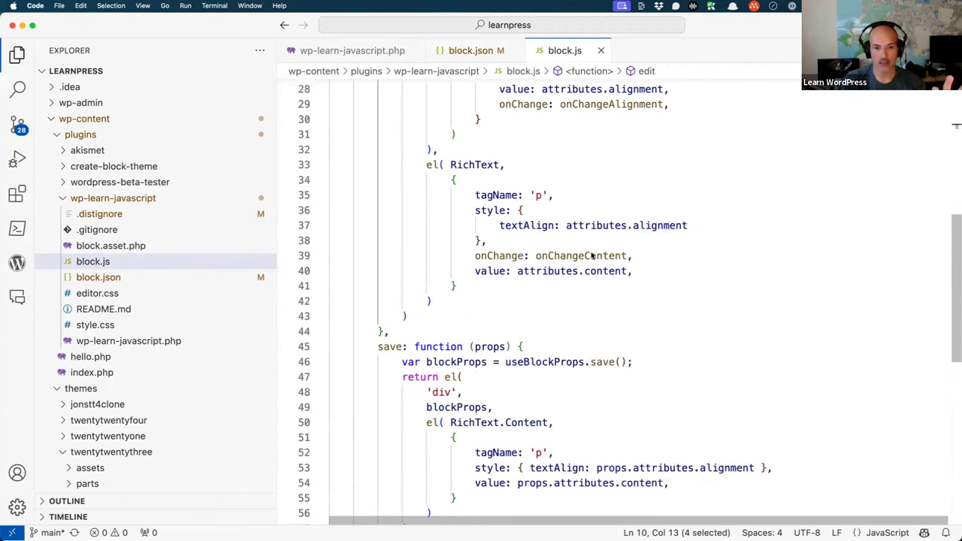
scroll(591, 256, down, 3)
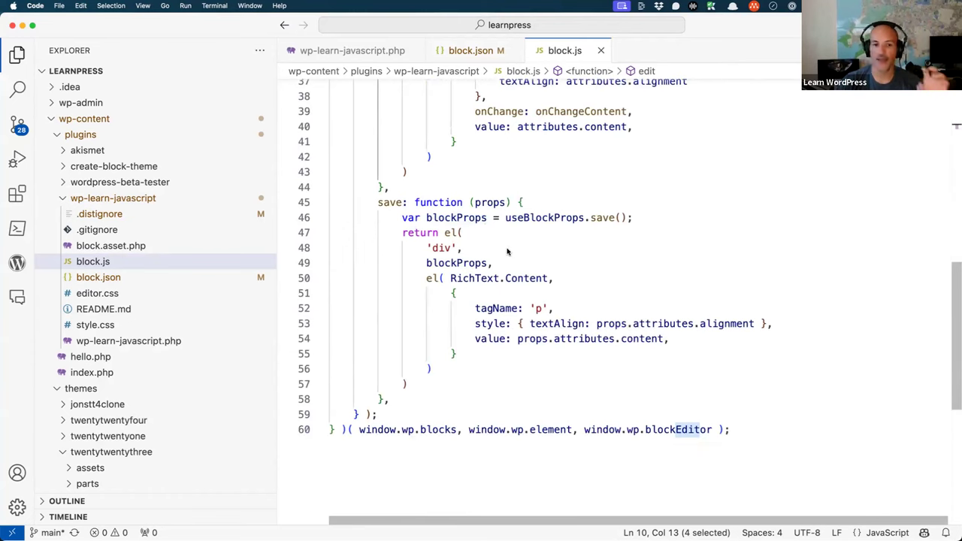